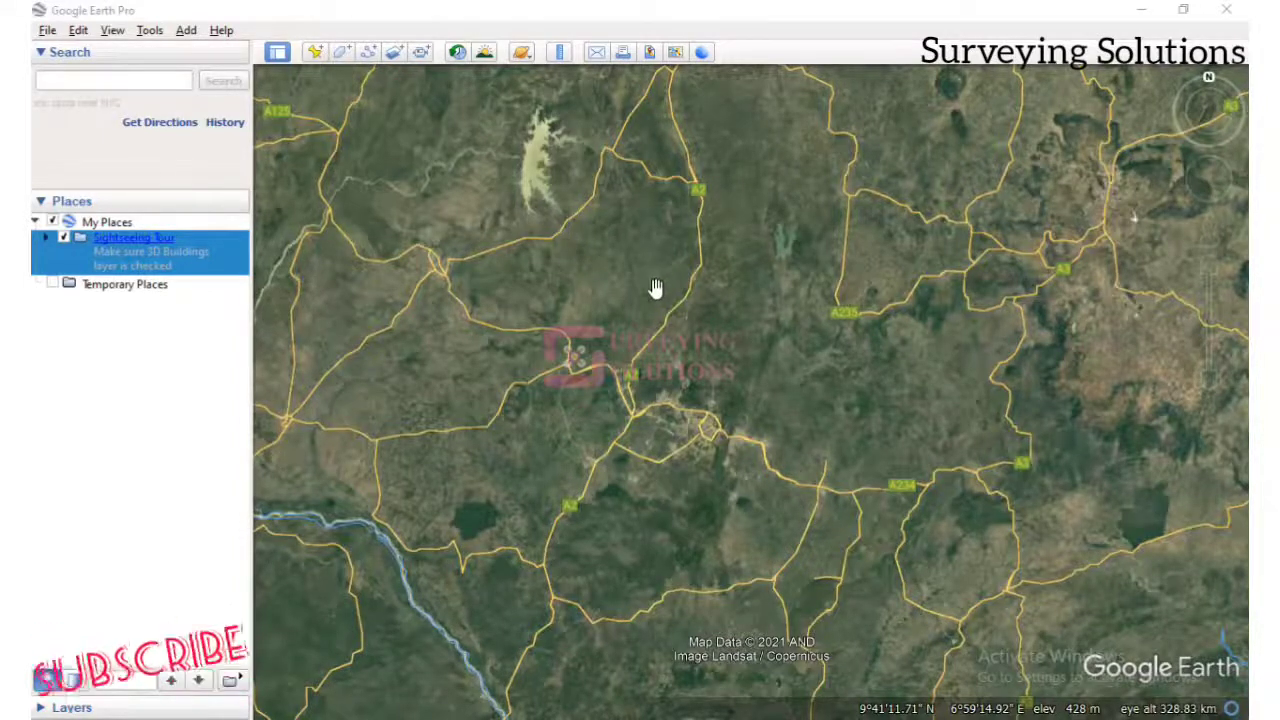
{"action": "scroll", "coordinate": [658, 285], "scroll_direction": "down", "scroll_amount": 3}
{"action": "scroll", "coordinate": [658, 285], "scroll_direction": "down", "scroll_amount": 4}
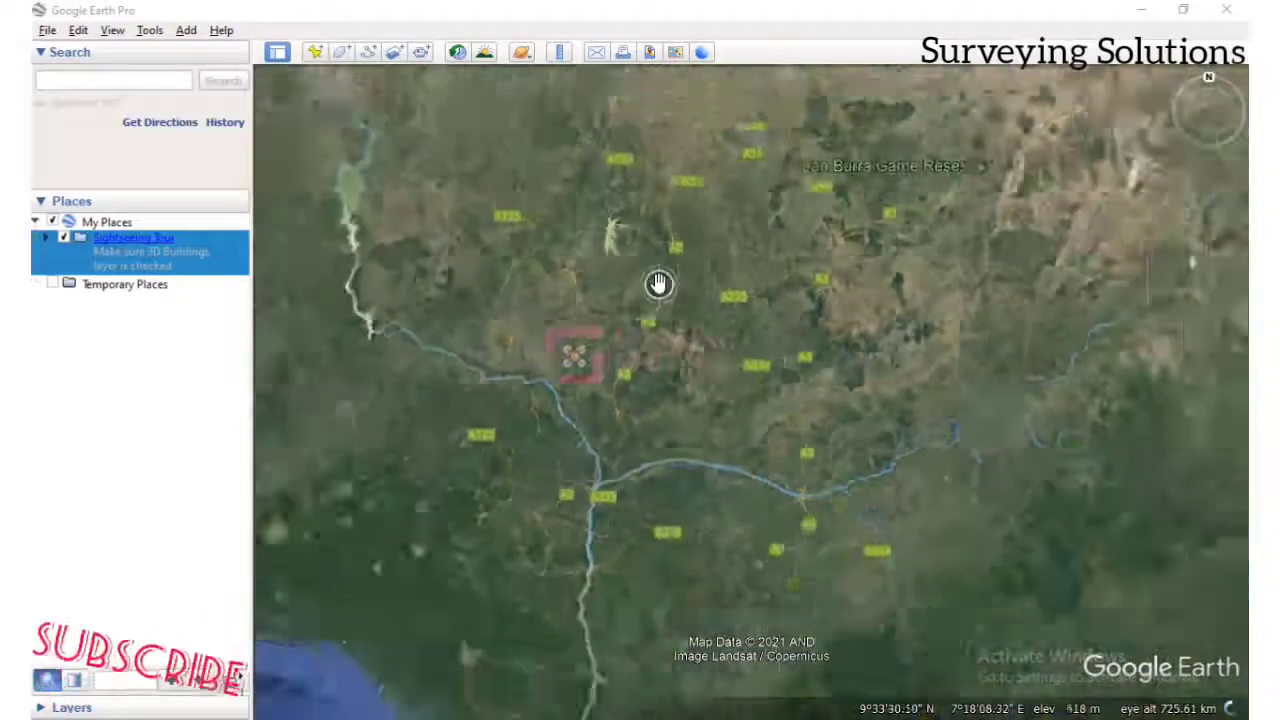
{"action": "scroll", "coordinate": [697, 240], "scroll_direction": "up", "scroll_amount": 6}
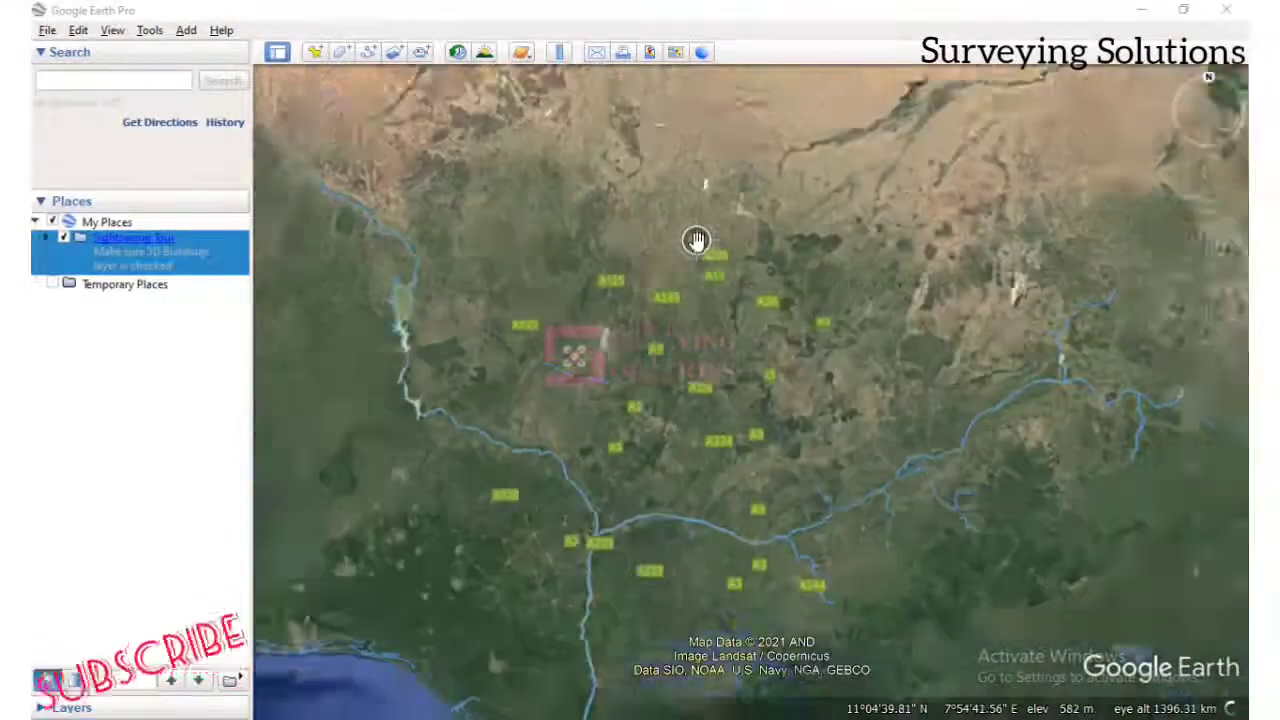
{"action": "scroll", "coordinate": [601, 375], "scroll_direction": "up", "scroll_amount": 2}
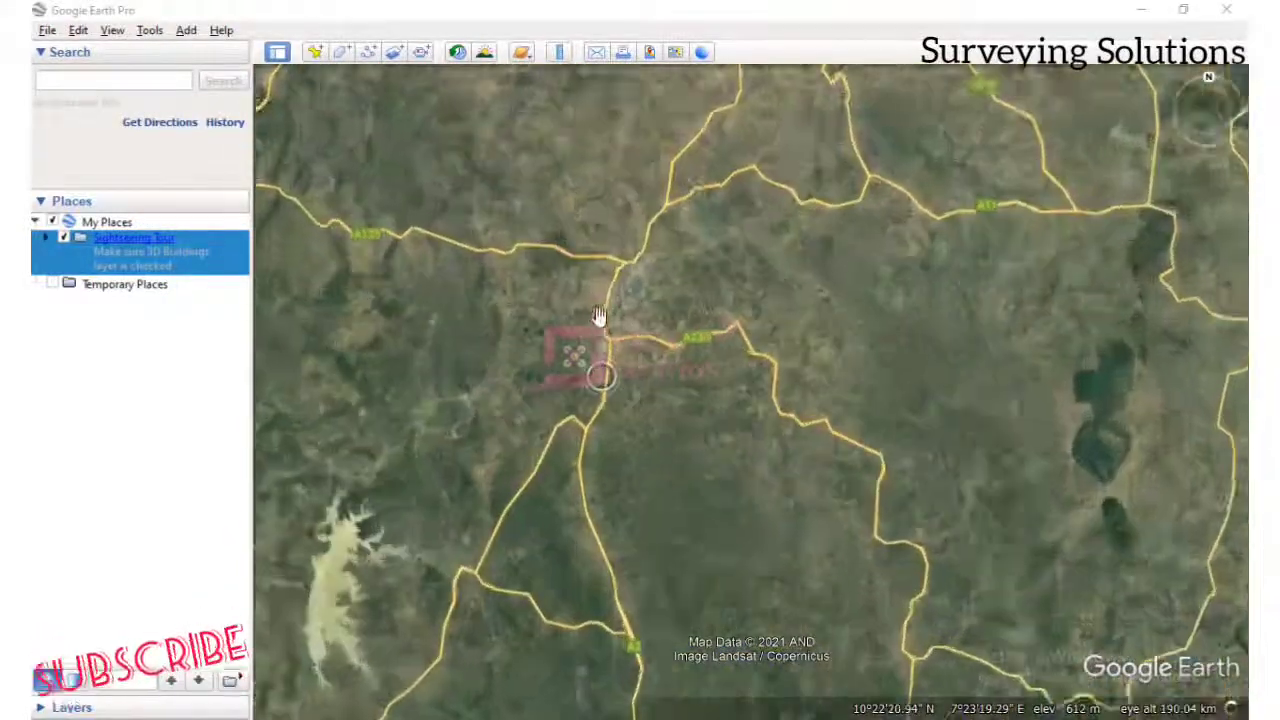
{"action": "scroll", "coordinate": [520, 420], "scroll_direction": "up", "scroll_amount": 2}
{"action": "scroll", "coordinate": [535, 410], "scroll_direction": "up", "scroll_amount": 2}
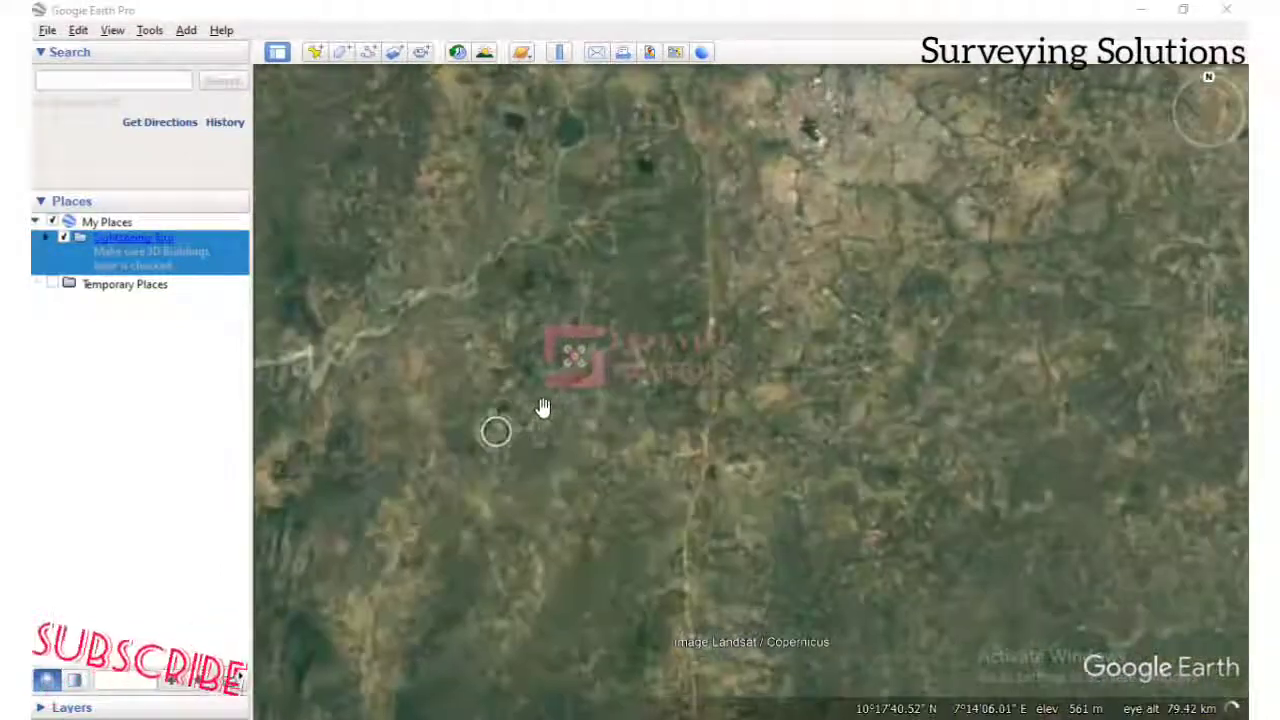
{"action": "scroll", "coordinate": [543, 407], "scroll_direction": "down", "scroll_amount": 2}
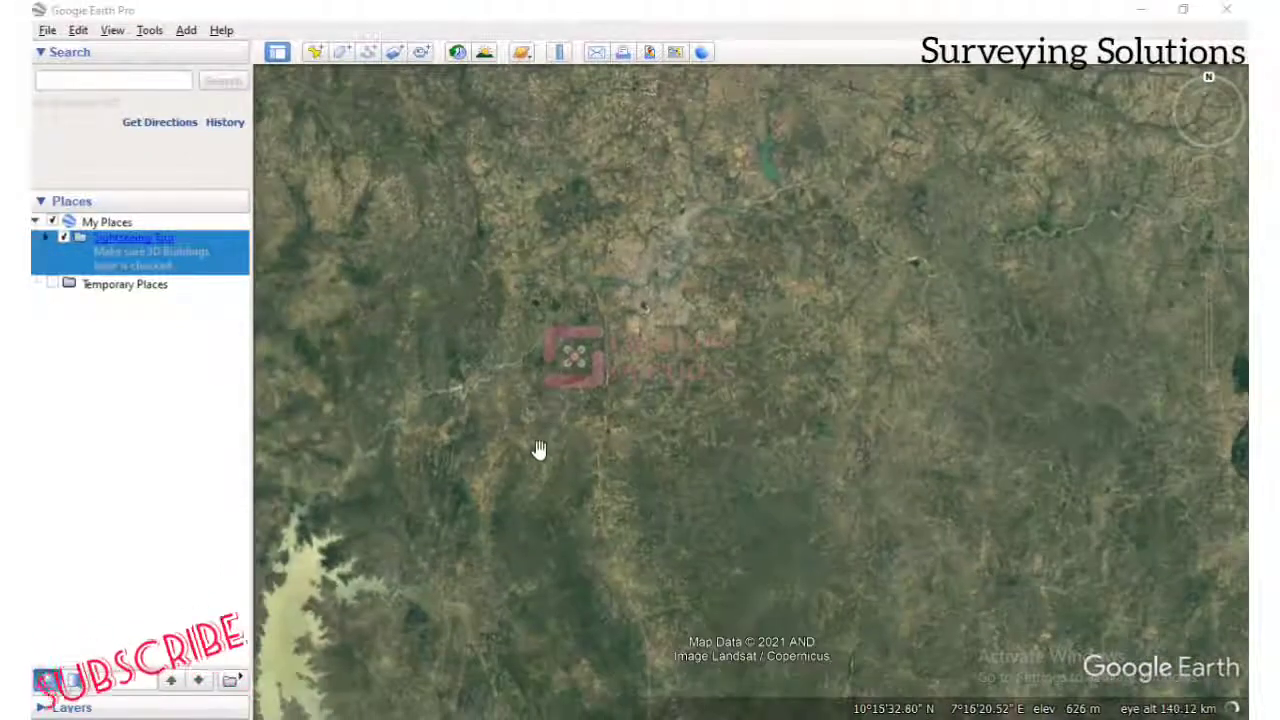
{"action": "left_click_drag", "start_coordinate": [531, 526], "coordinate": [603, 429]}
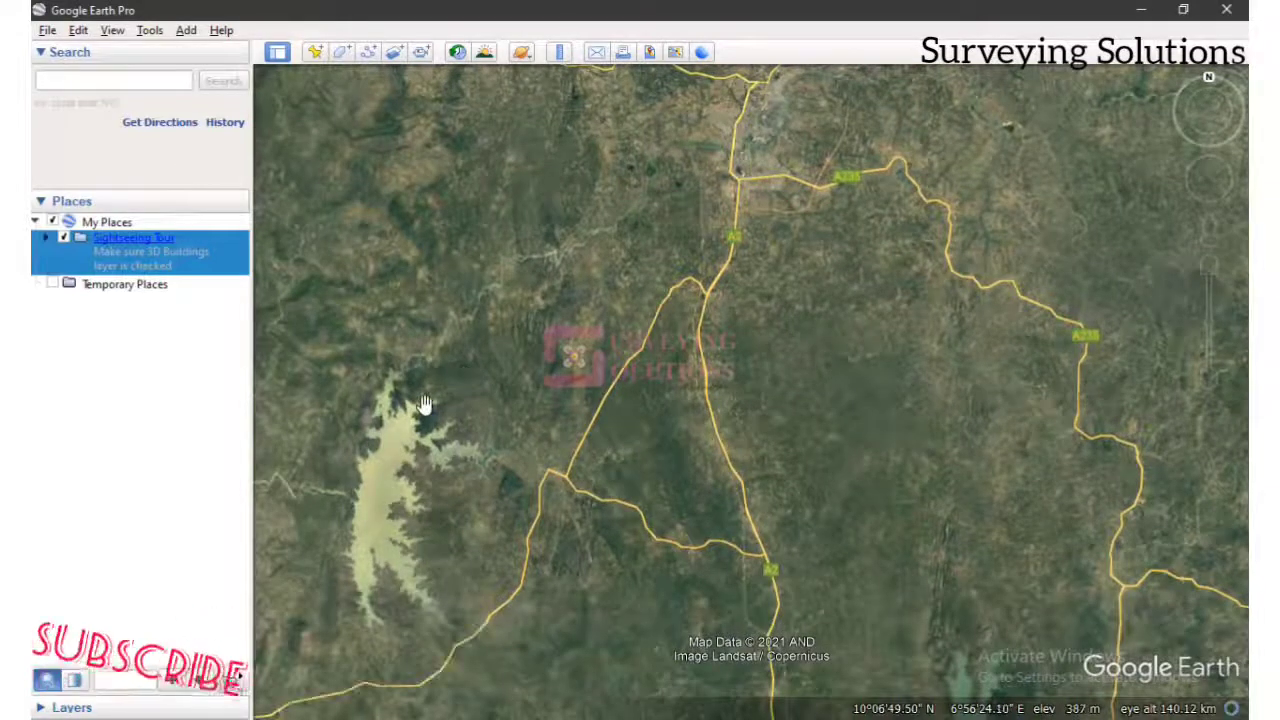
{"action": "left_click_drag", "start_coordinate": [503, 431], "coordinate": [634, 423]}
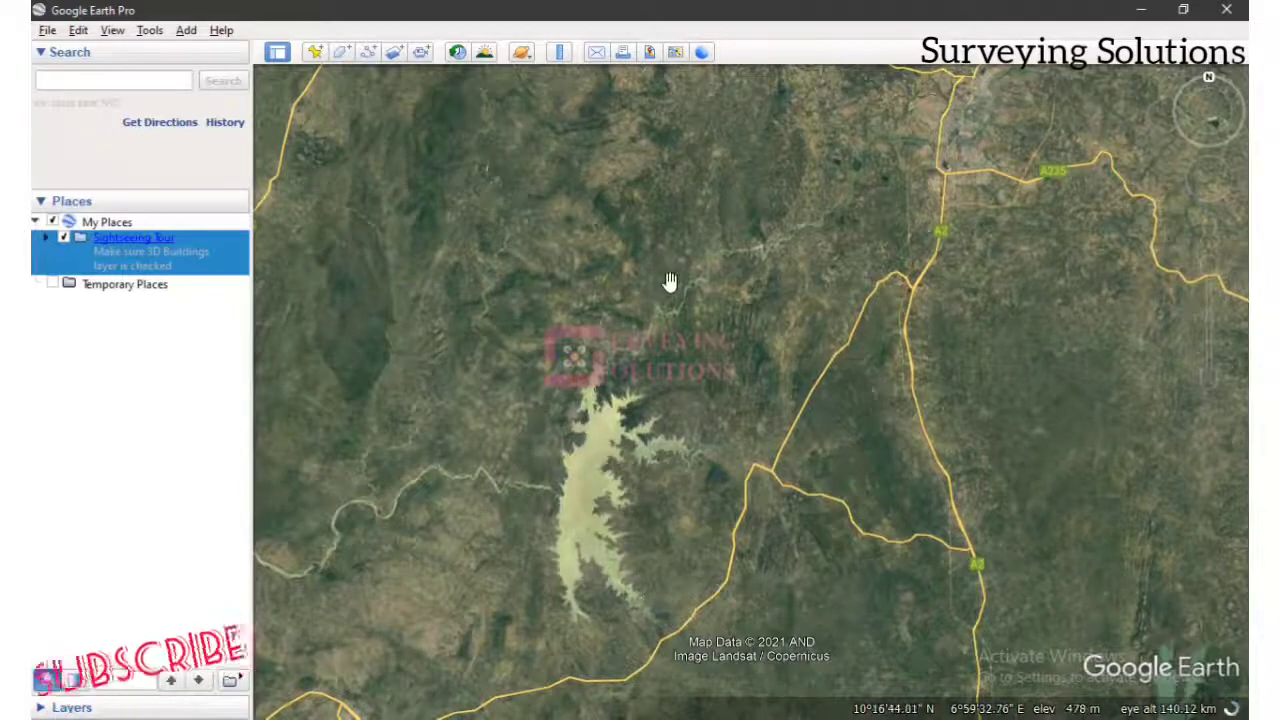
{"action": "left_click_drag", "start_coordinate": [670, 282], "coordinate": [503, 340]}
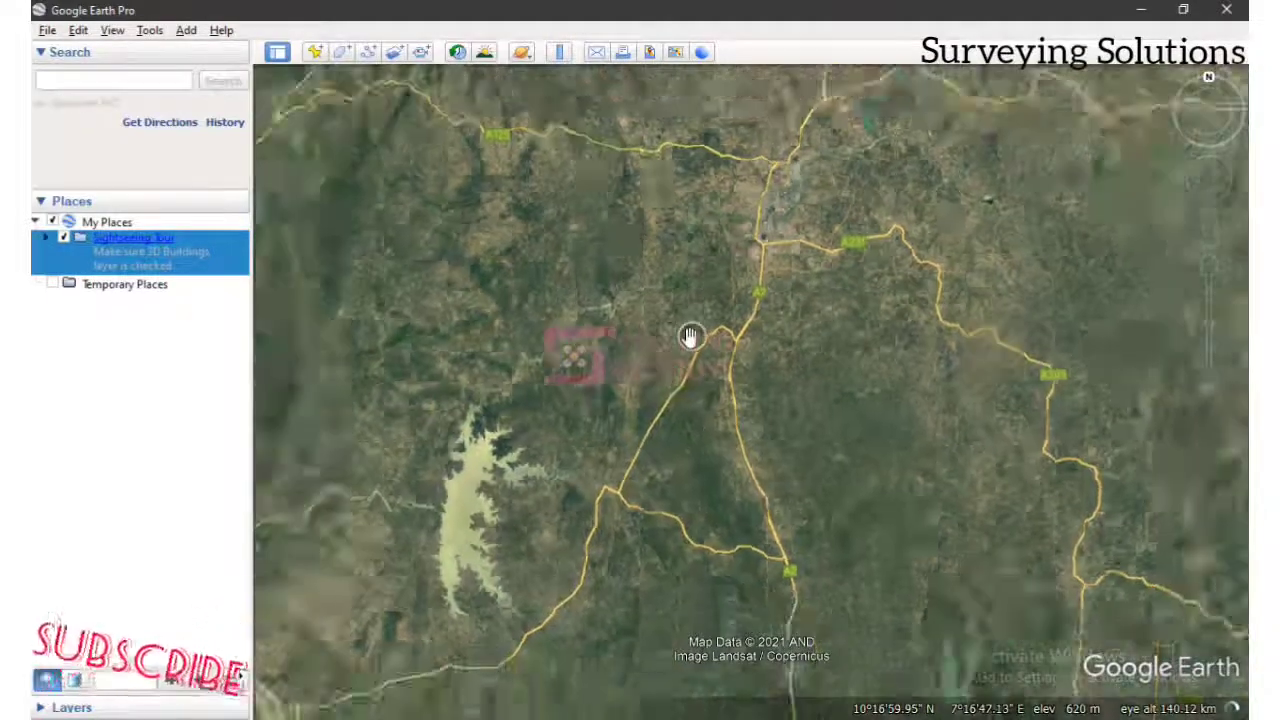
{"action": "scroll", "coordinate": [651, 408], "scroll_direction": "up", "scroll_amount": 2}
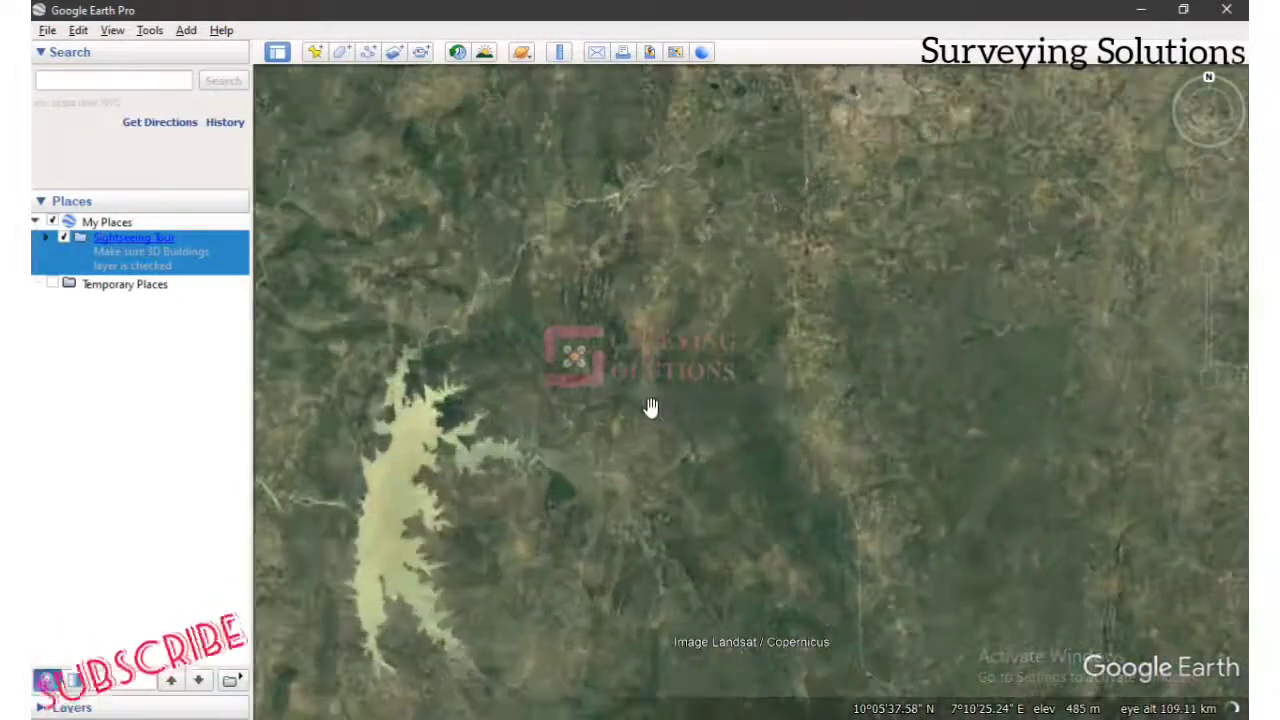
{"action": "scroll", "coordinate": [651, 400], "scroll_direction": "down", "scroll_amount": 2}
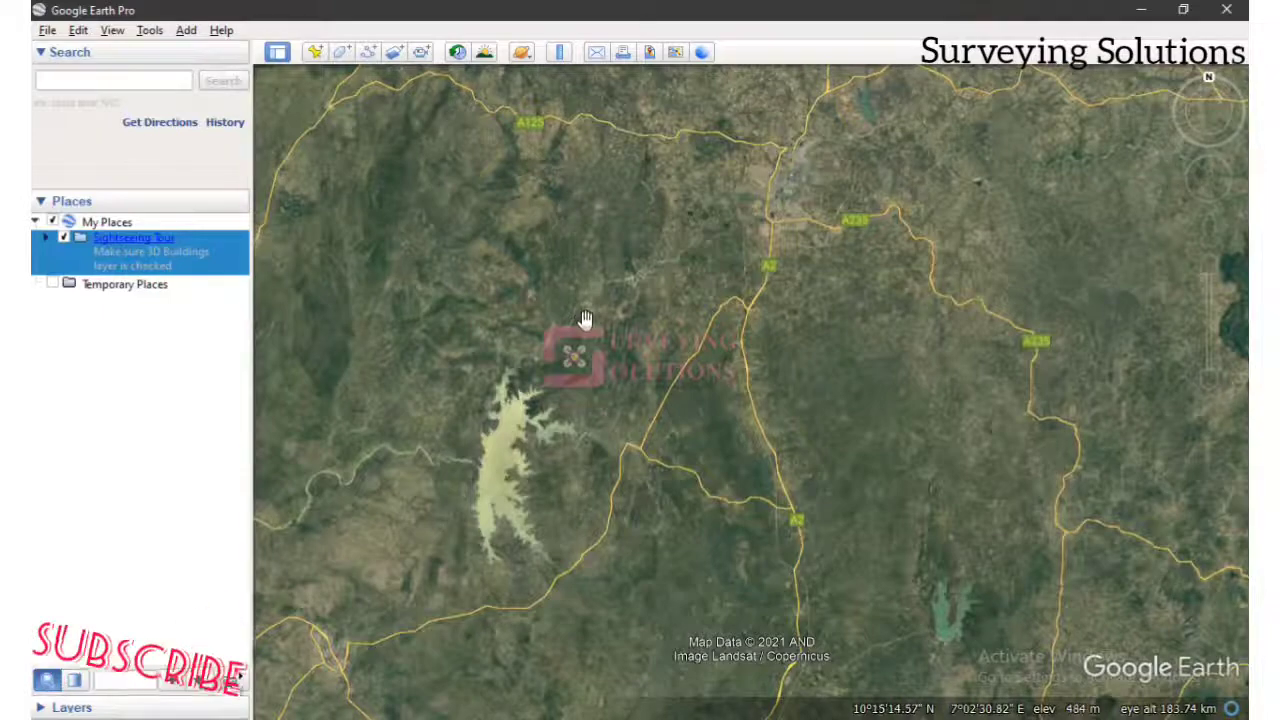
{"action": "scroll", "coordinate": [587, 322], "scroll_direction": "down", "scroll_amount": 5}
{"action": "scroll", "coordinate": [590, 330], "scroll_direction": "up", "scroll_amount": 3}
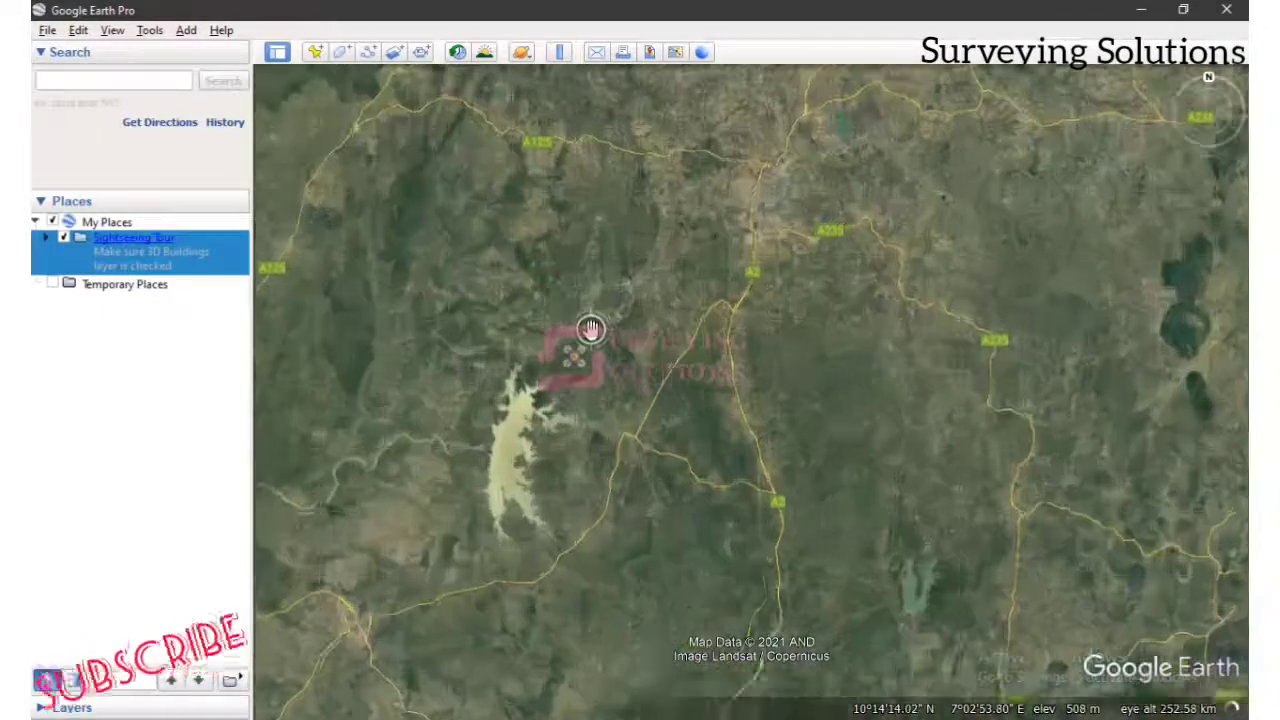
{"action": "scroll", "coordinate": [590, 330], "scroll_direction": "up", "scroll_amount": 3}
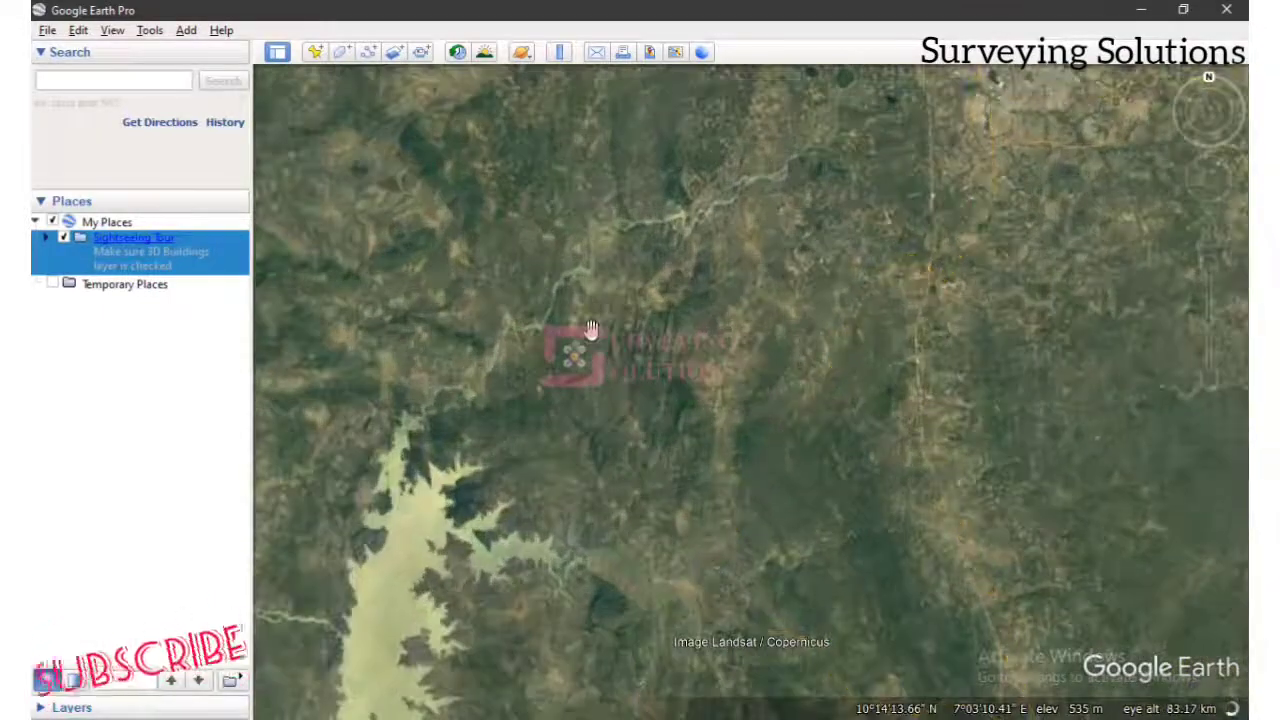
{"action": "scroll", "coordinate": [590, 330], "scroll_direction": "down", "scroll_amount": 2}
{"action": "scroll", "coordinate": [590, 330], "scroll_direction": "down", "scroll_amount": 2}
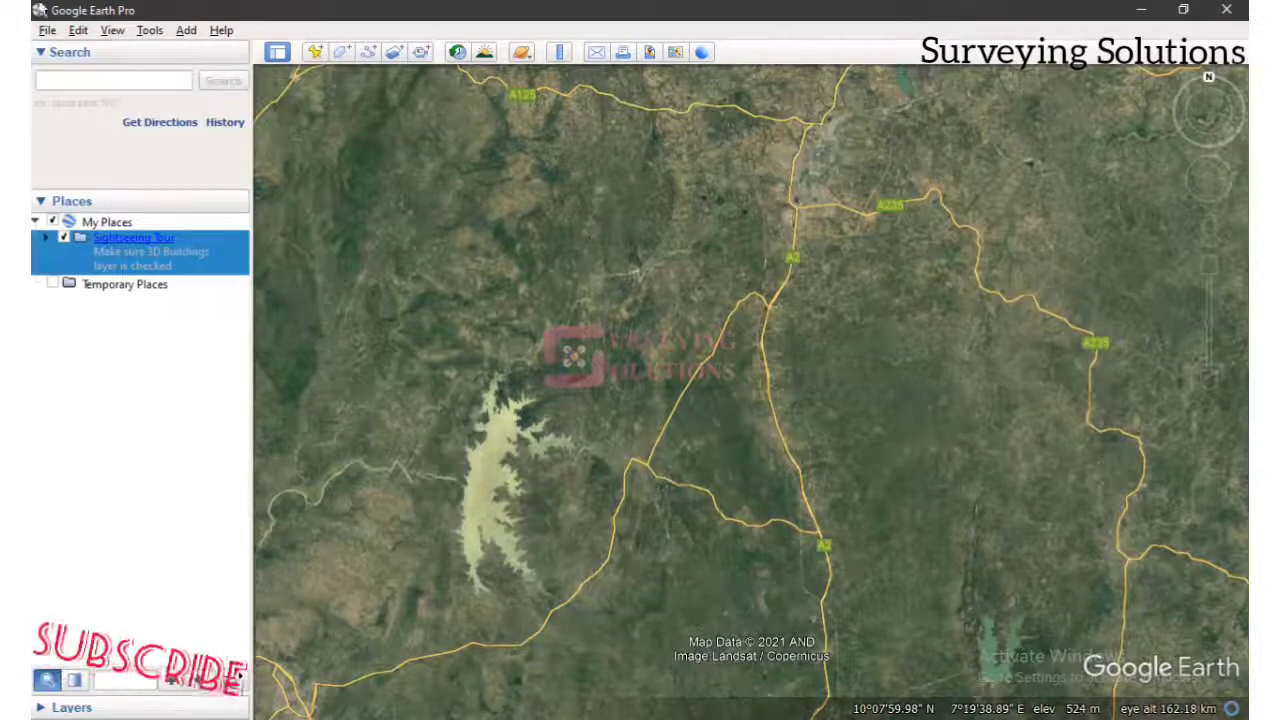
Import the ESRI Shape (*.shp) file FCT_BDRY from the FCTT folder inside DATA.
{"action": "left_click", "coordinate": [45, 32]}
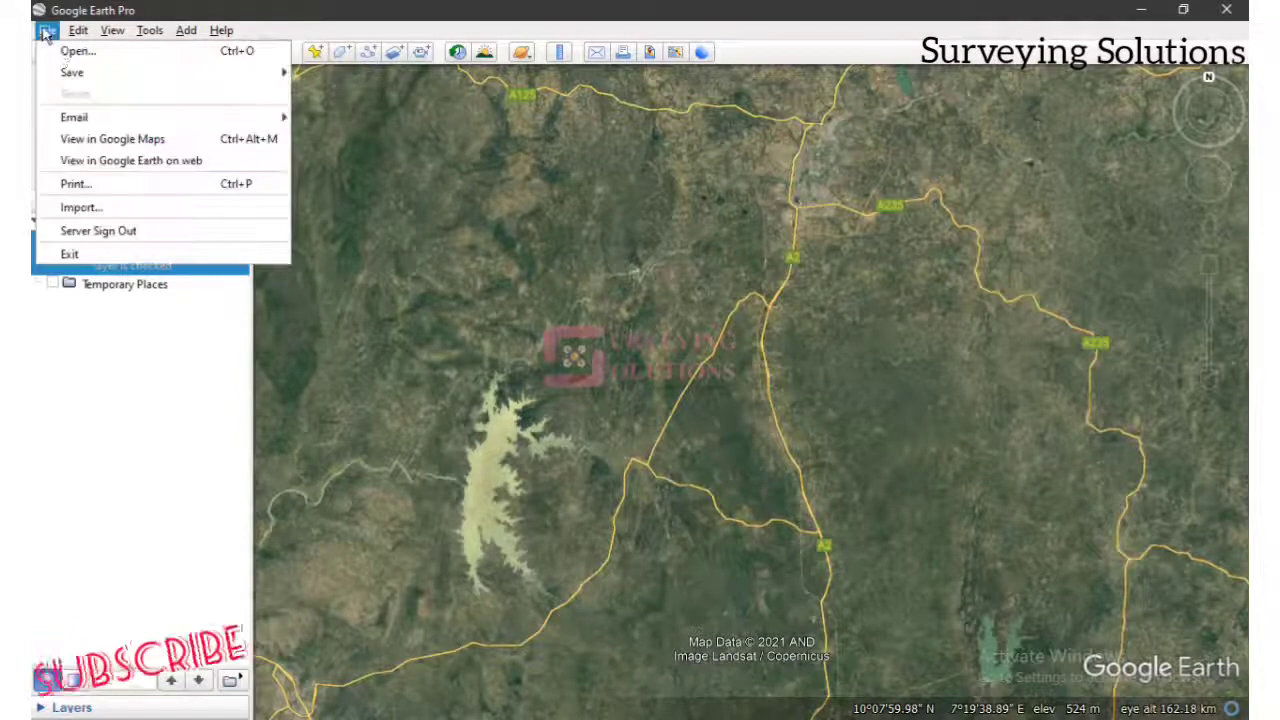
{"action": "left_click", "coordinate": [117, 207]}
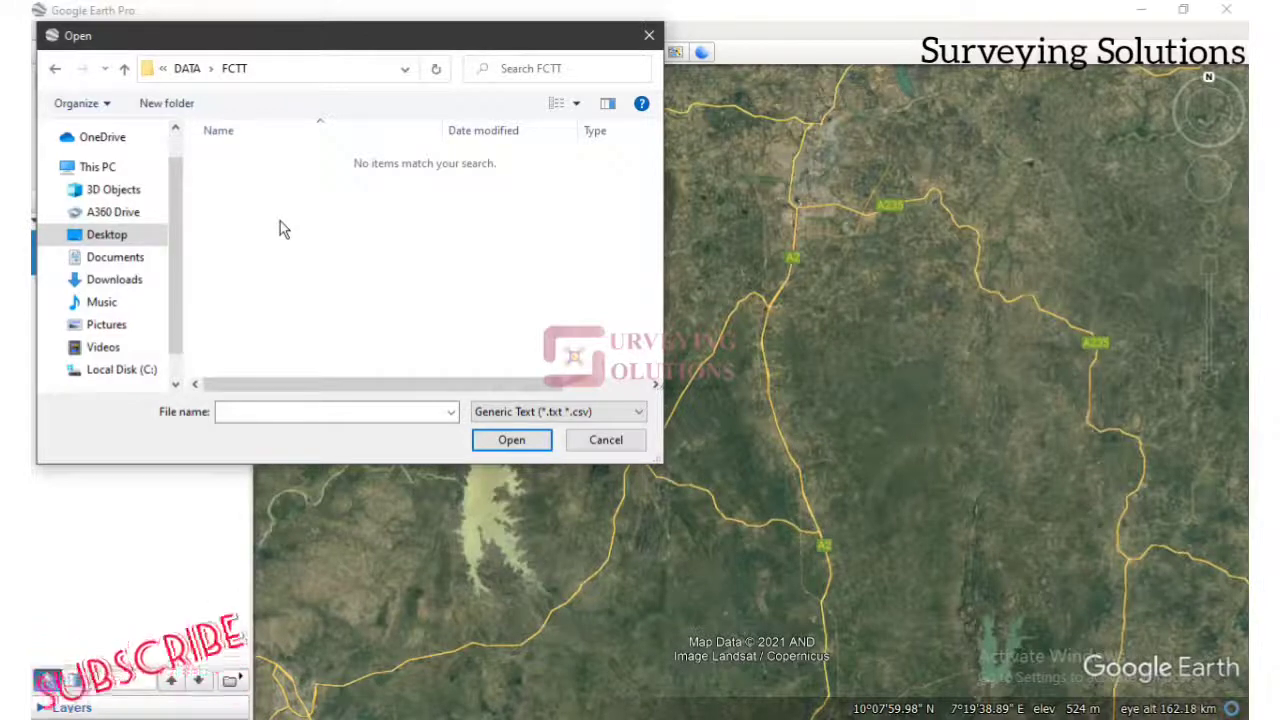
{"action": "left_click", "coordinate": [538, 414]}
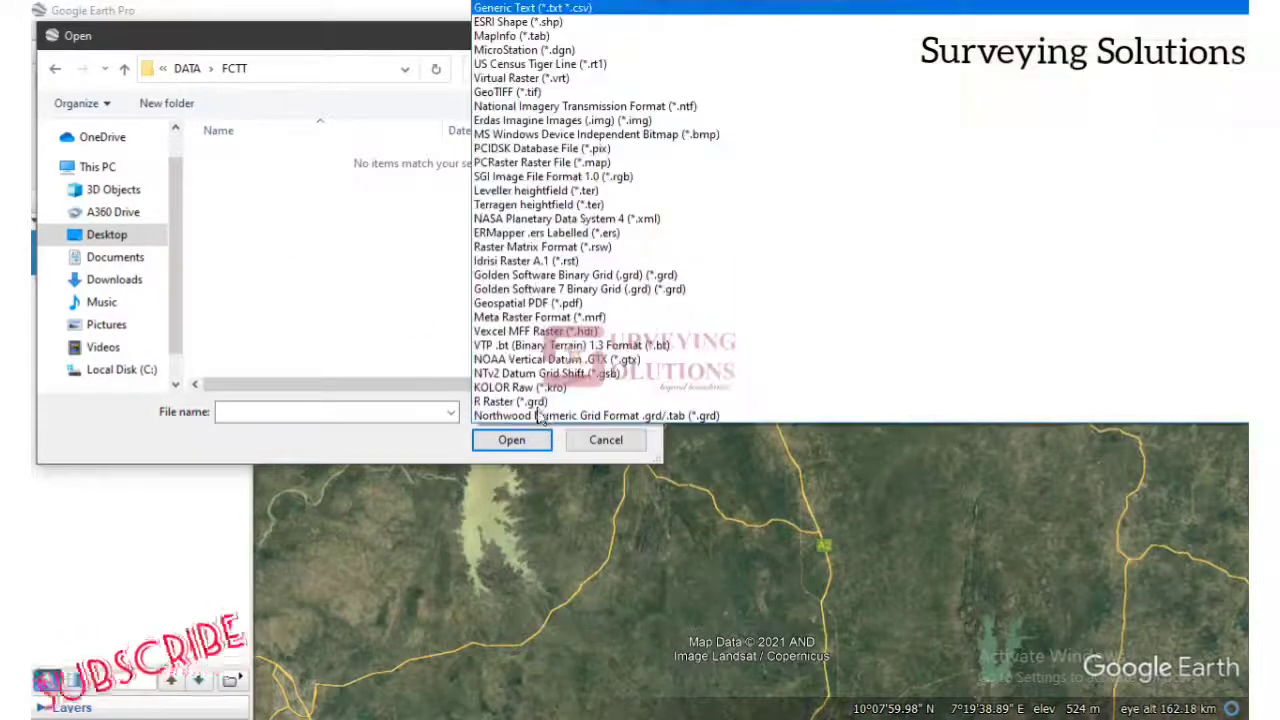
{"action": "left_click", "coordinate": [538, 8]}
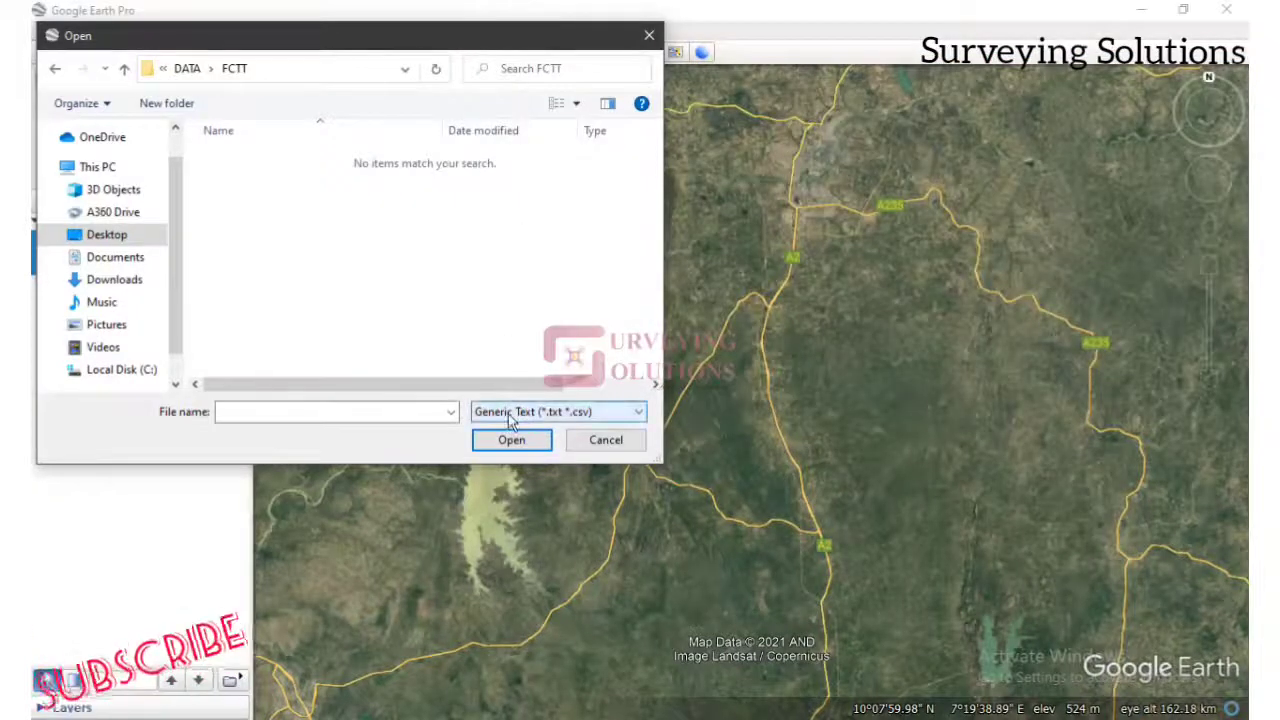
{"action": "left_click", "coordinate": [587, 416]}
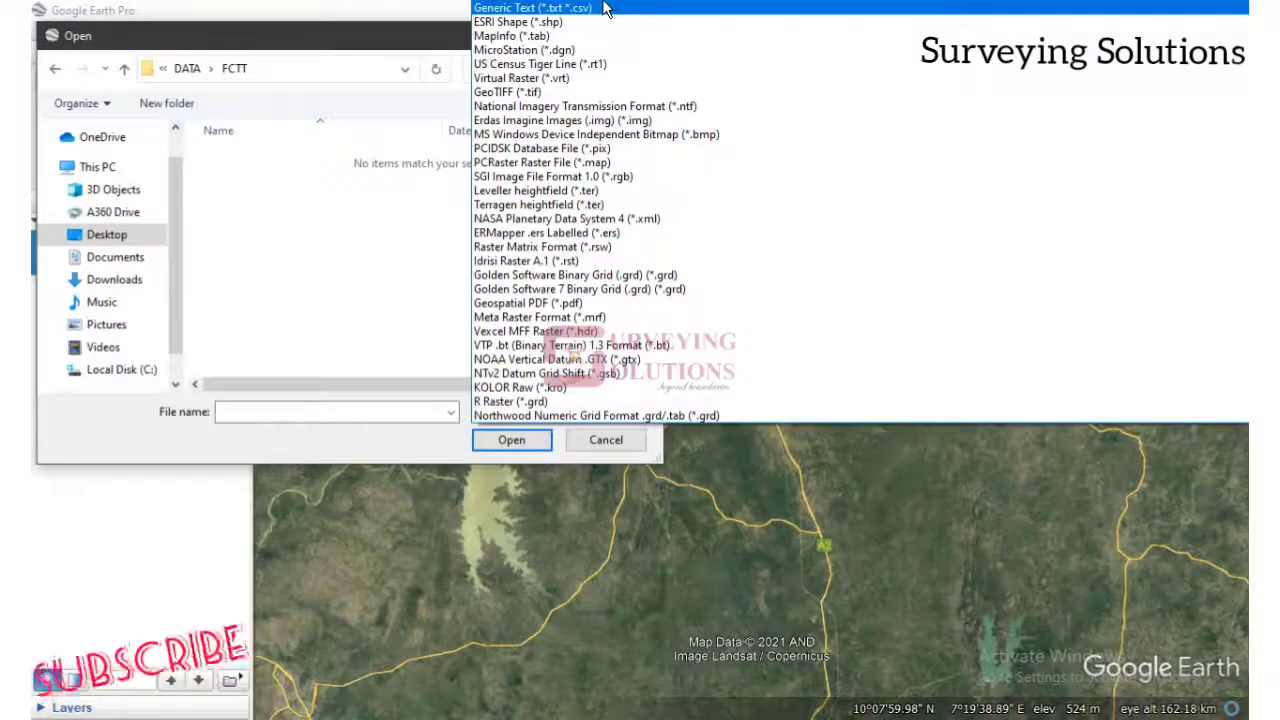
{"action": "left_click", "coordinate": [521, 22]}
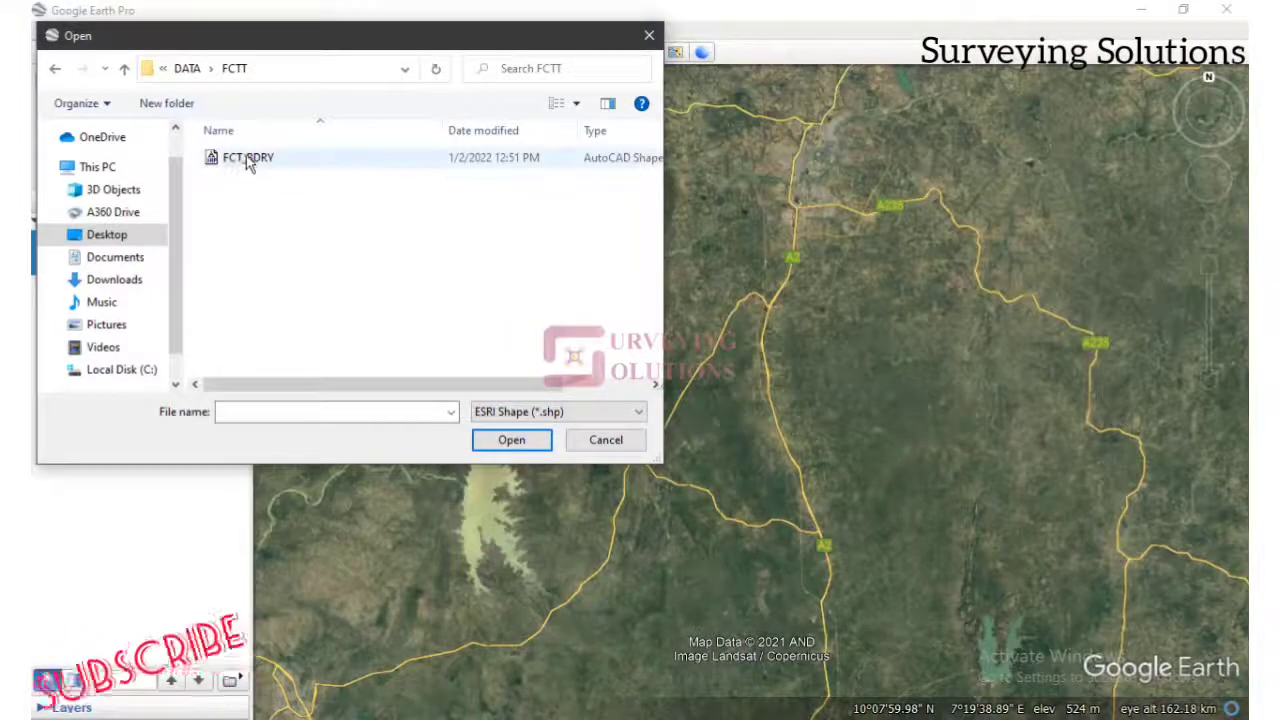
{"action": "left_click", "coordinate": [525, 412]}
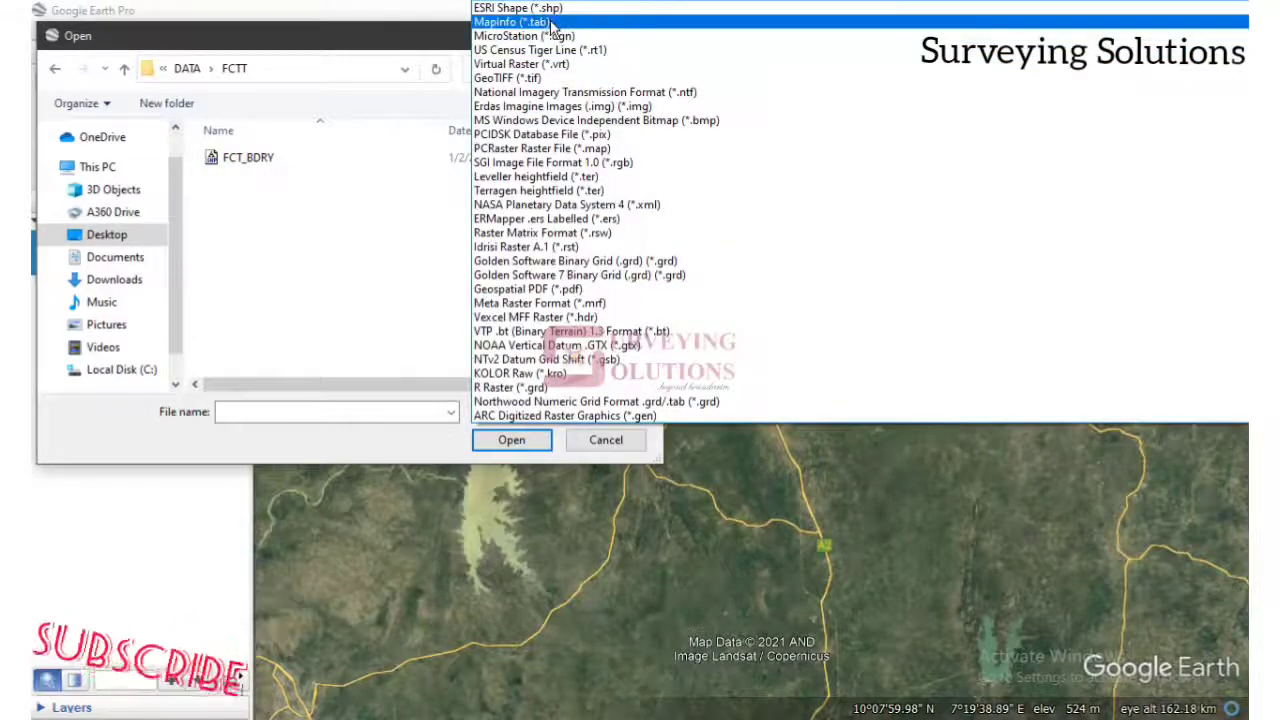
{"action": "scroll", "coordinate": [549, 27], "scroll_direction": "up", "scroll_amount": 1}
{"action": "left_click", "coordinate": [545, 24]}
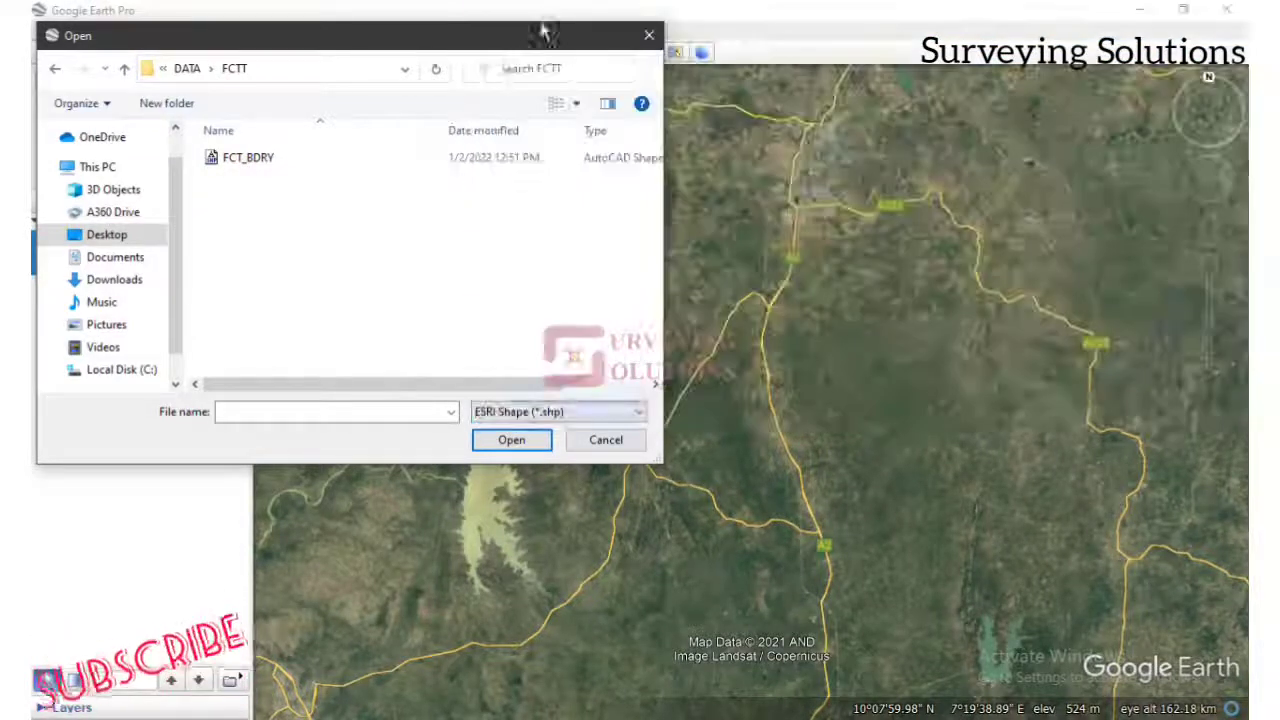
{"action": "left_click", "coordinate": [243, 160]}
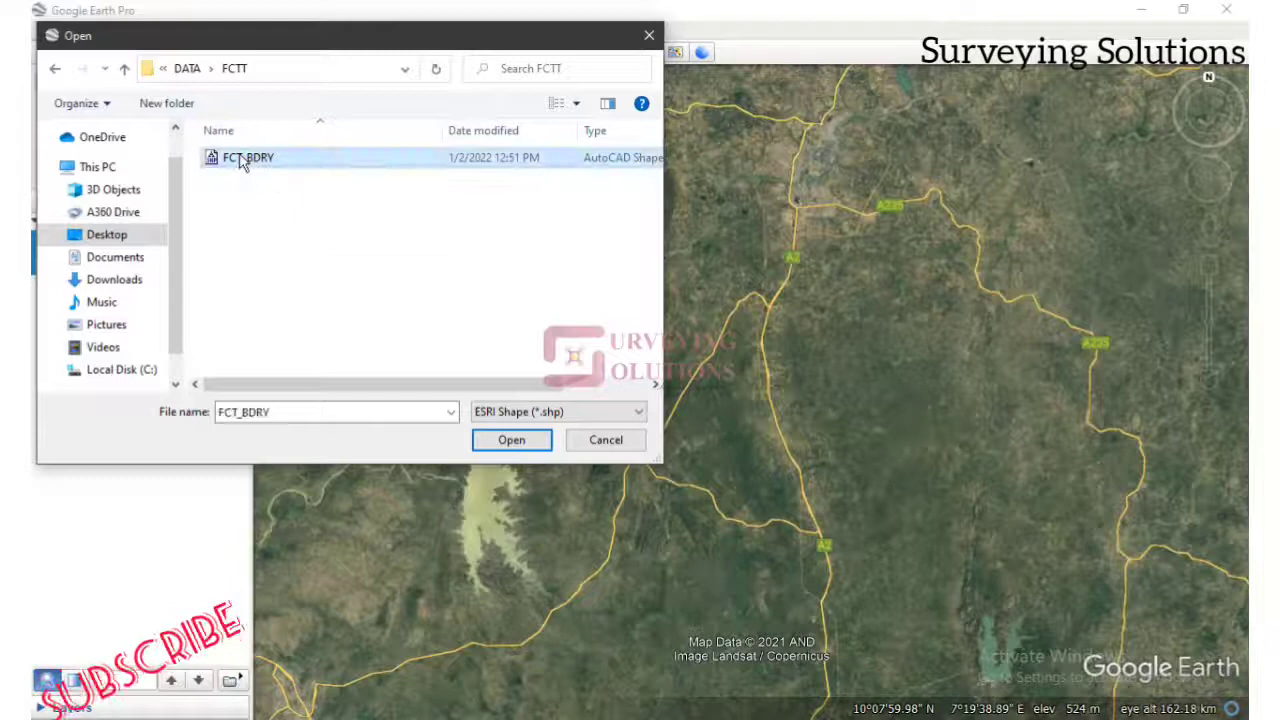
{"action": "left_click", "coordinate": [515, 440]}
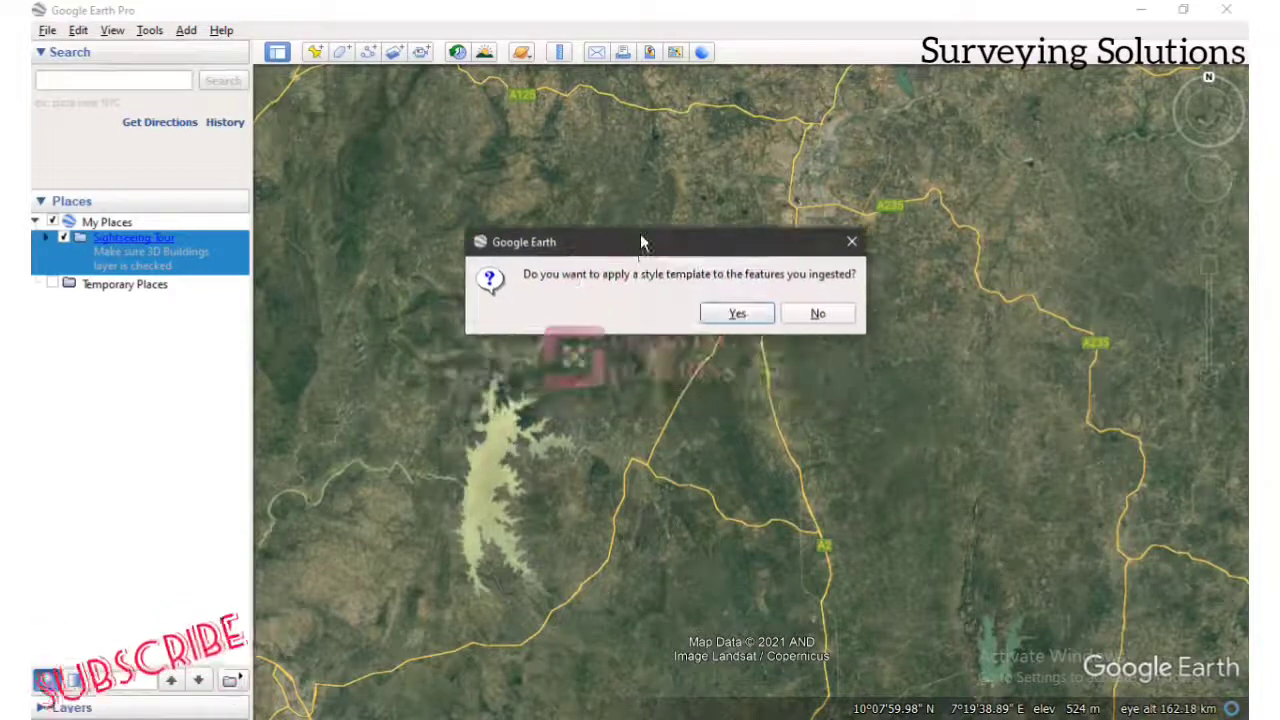
Agree to apply a style template to the ingested features and set the name field to NAME_1.
{"action": "left_click_drag", "start_coordinate": [622, 316], "coordinate": [645, 234]}
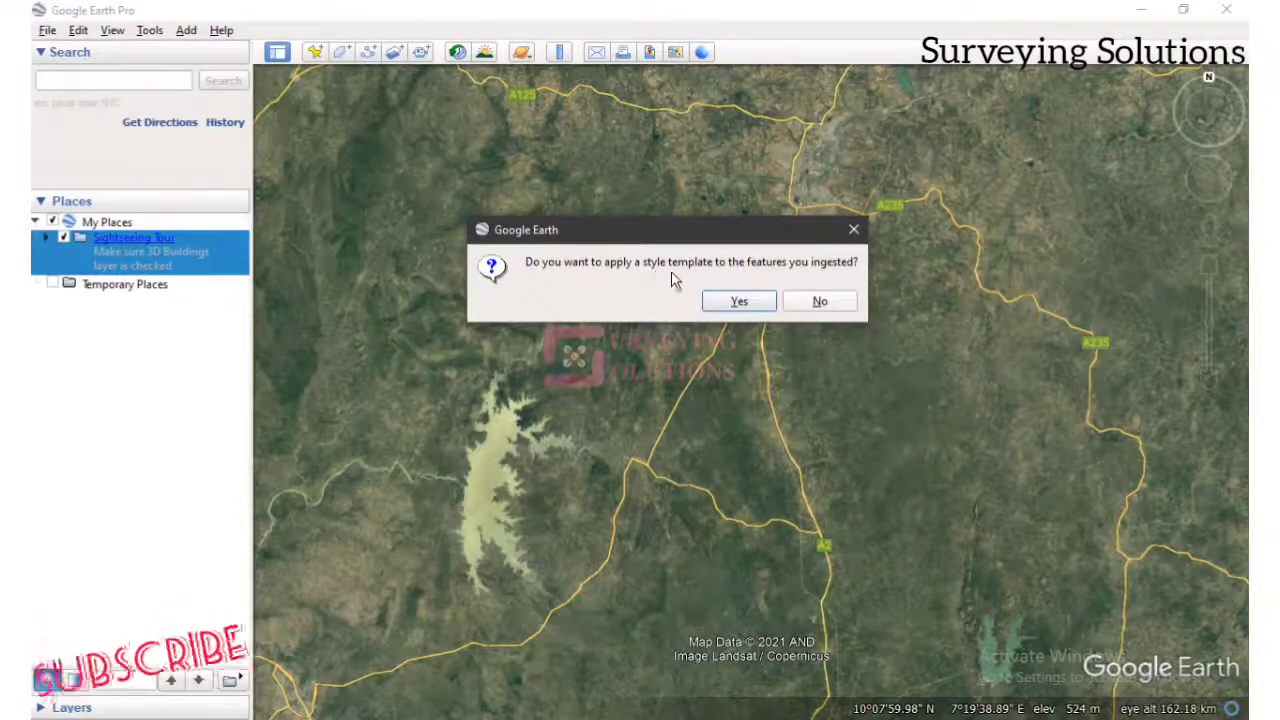
{"action": "left_click", "coordinate": [735, 302]}
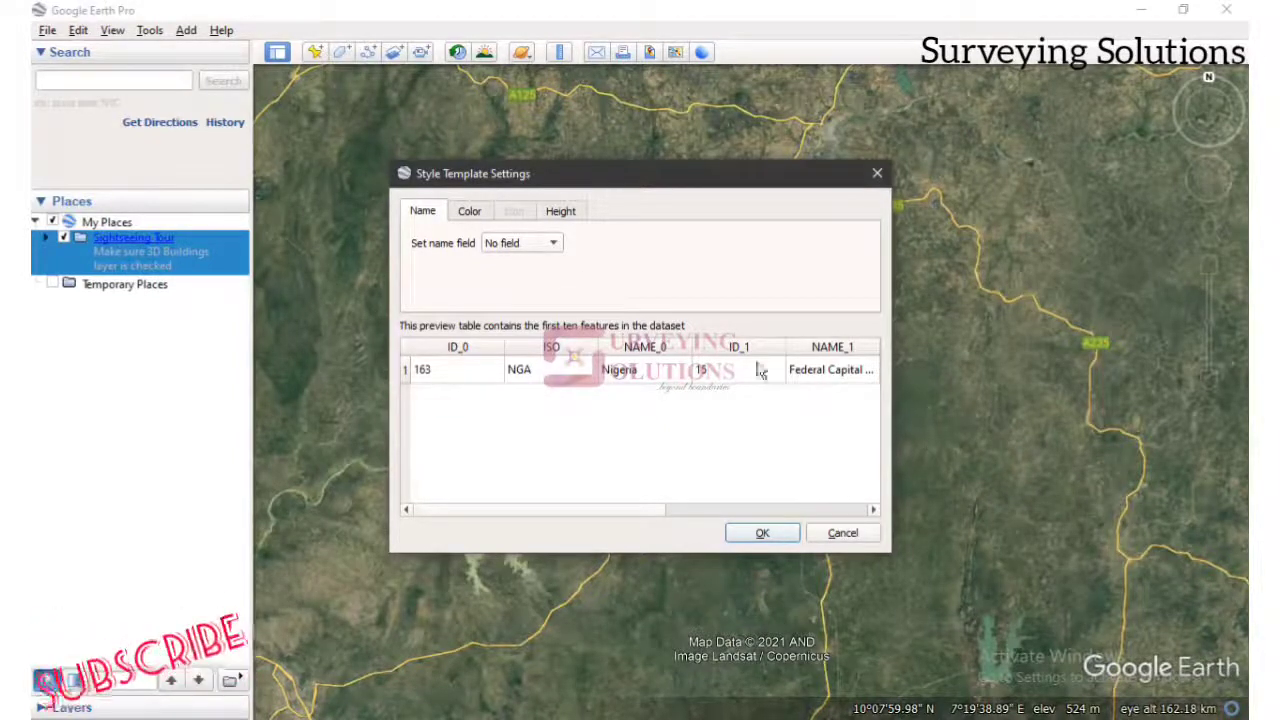
{"action": "left_click", "coordinate": [534, 247]}
{"action": "left_click", "coordinate": [520, 302]}
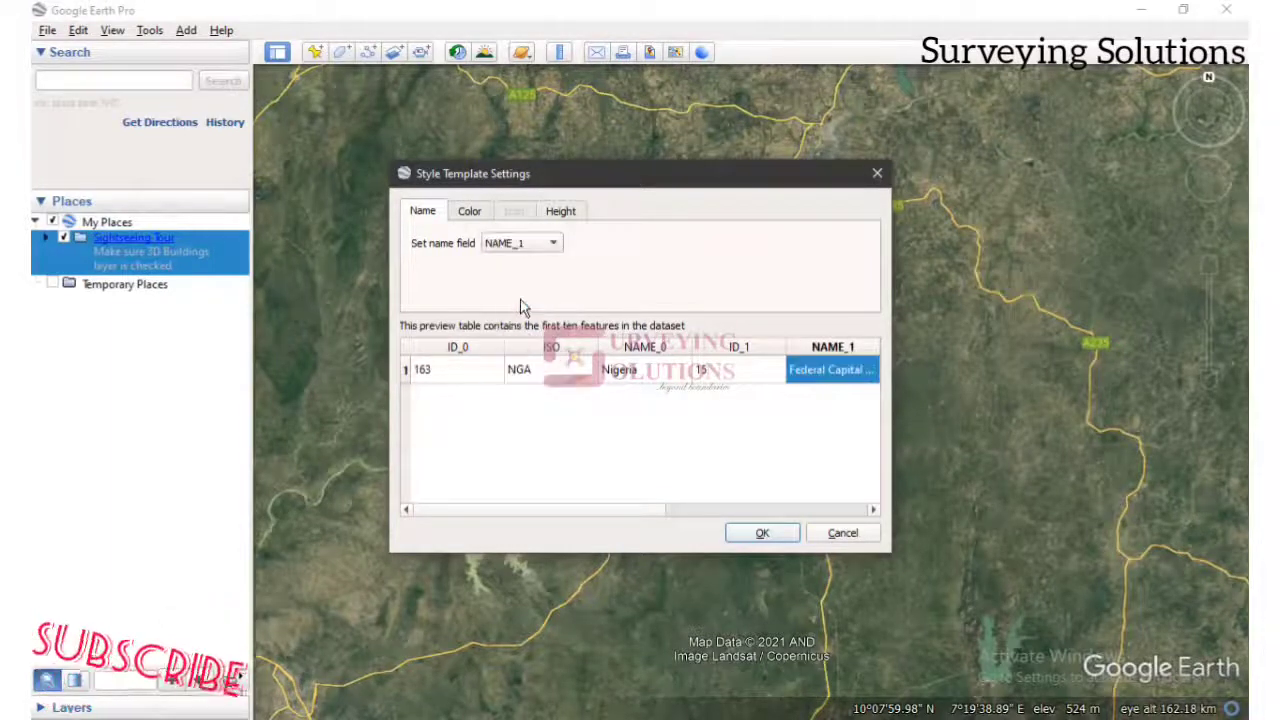
Give the imported features a single red color, #ff0000, in the style template.
{"action": "left_click", "coordinate": [471, 211]}
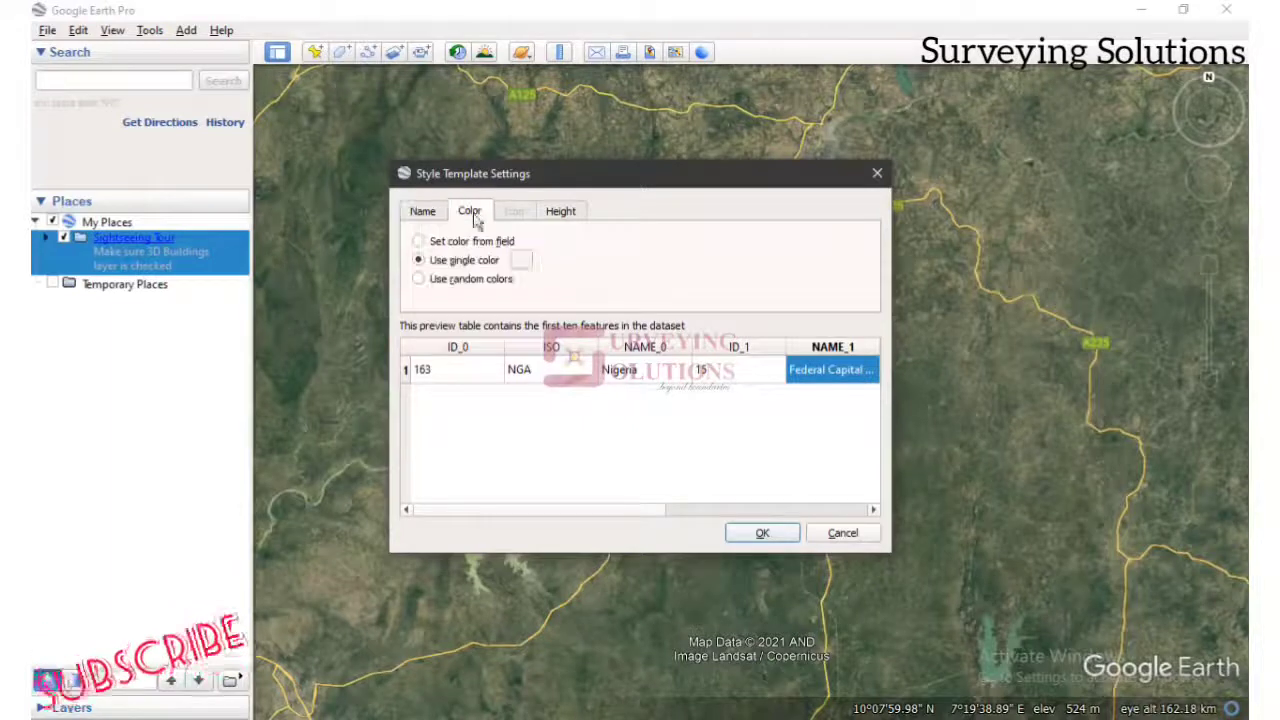
{"action": "left_click", "coordinate": [521, 260]}
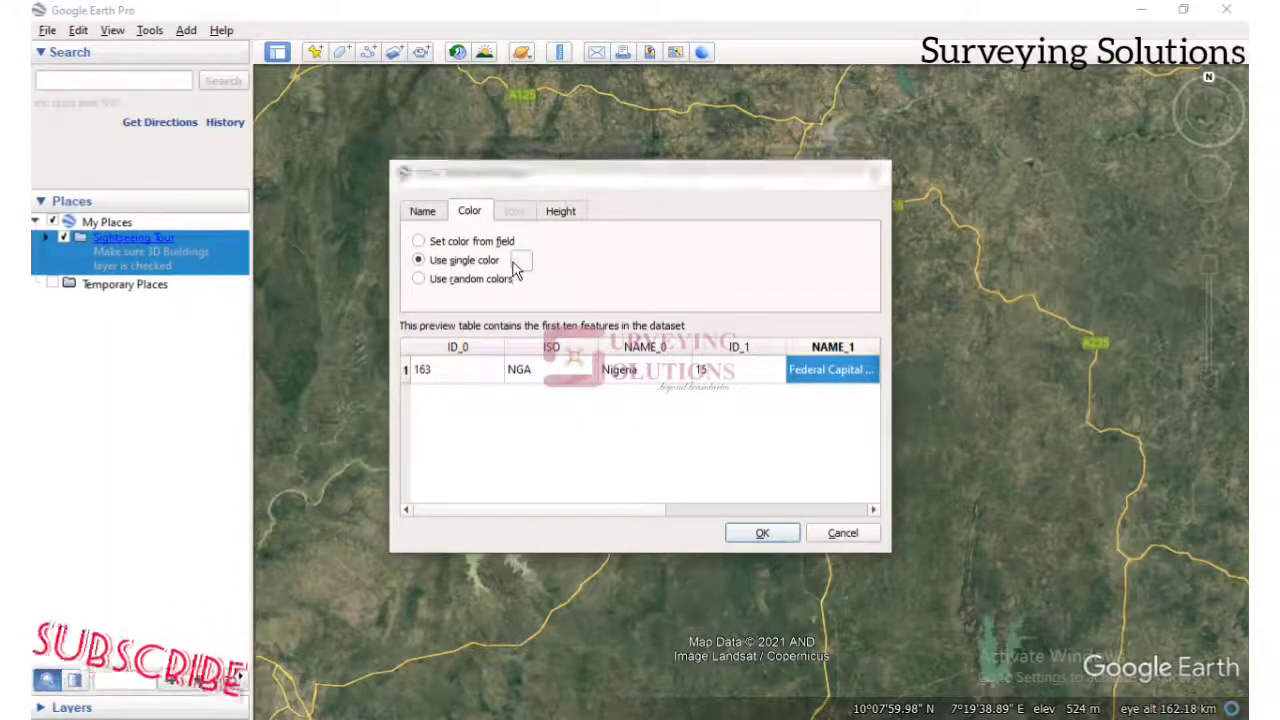
{"action": "left_click", "coordinate": [442, 275]}
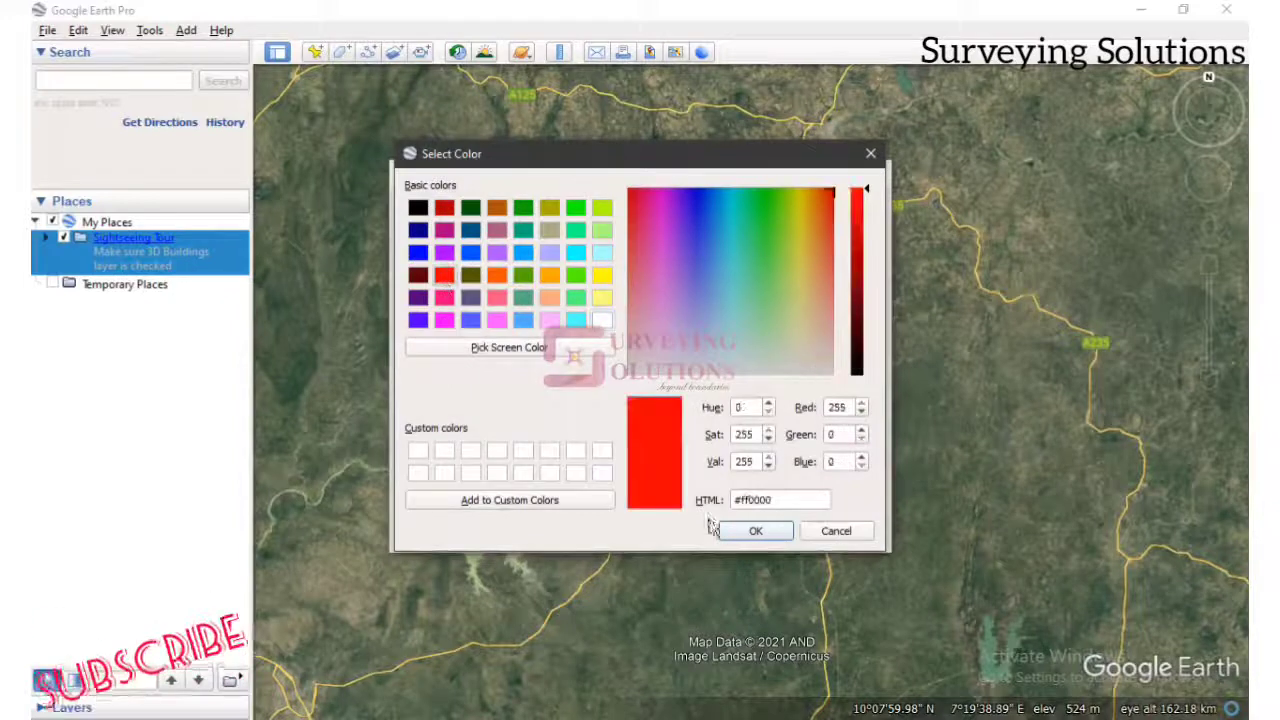
{"action": "left_click", "coordinate": [737, 532]}
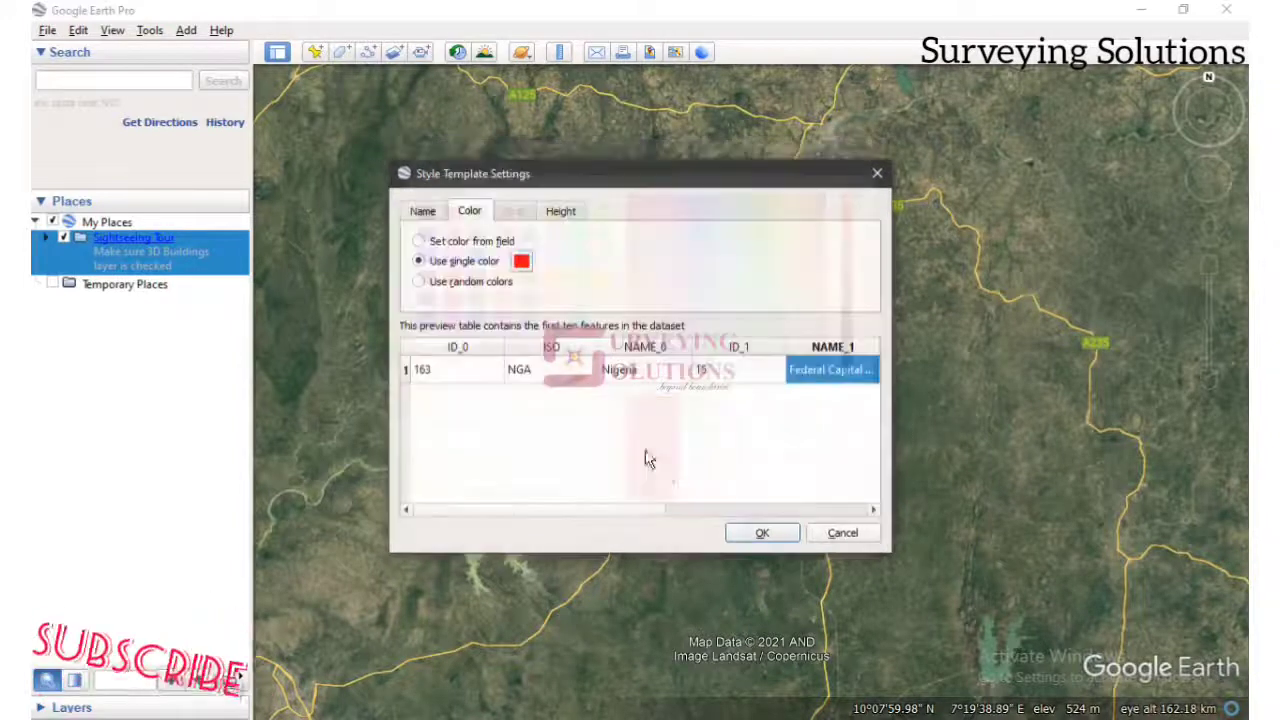
Review the template's name, color and height settings, keep features clamped to ground, and accept the style template.
{"action": "left_click", "coordinate": [568, 213]}
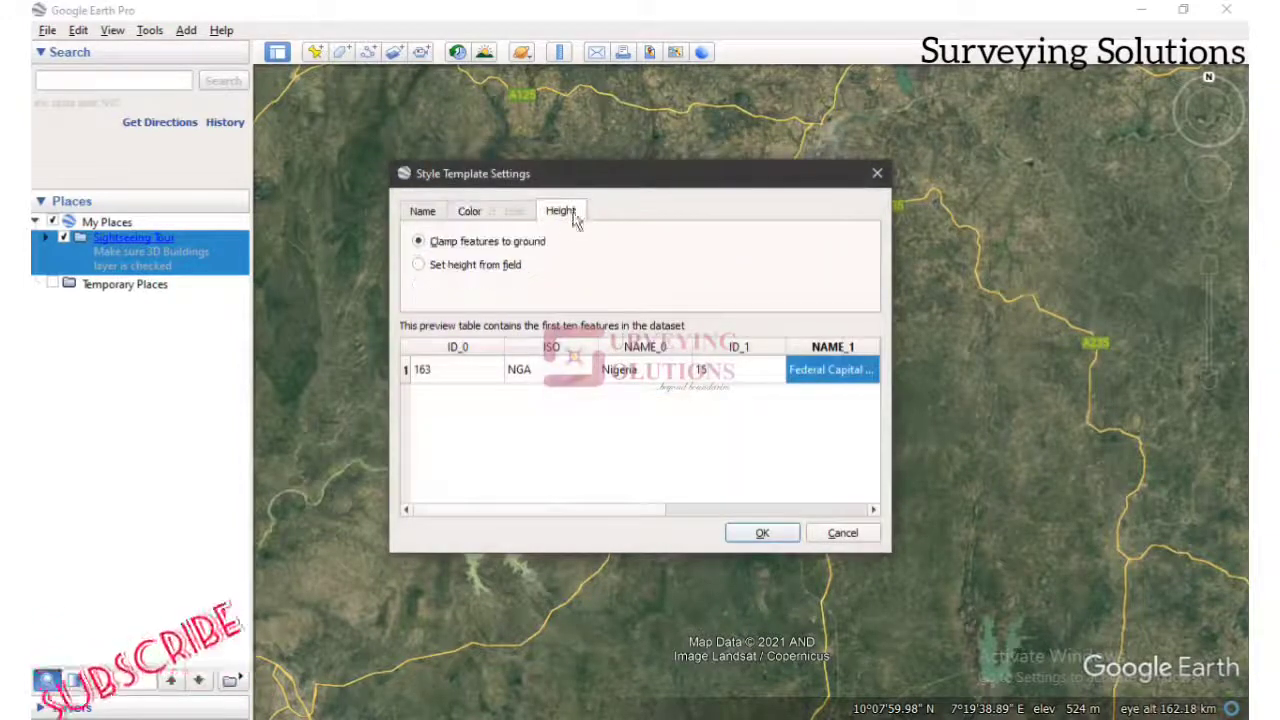
{"action": "left_click", "coordinate": [424, 215]}
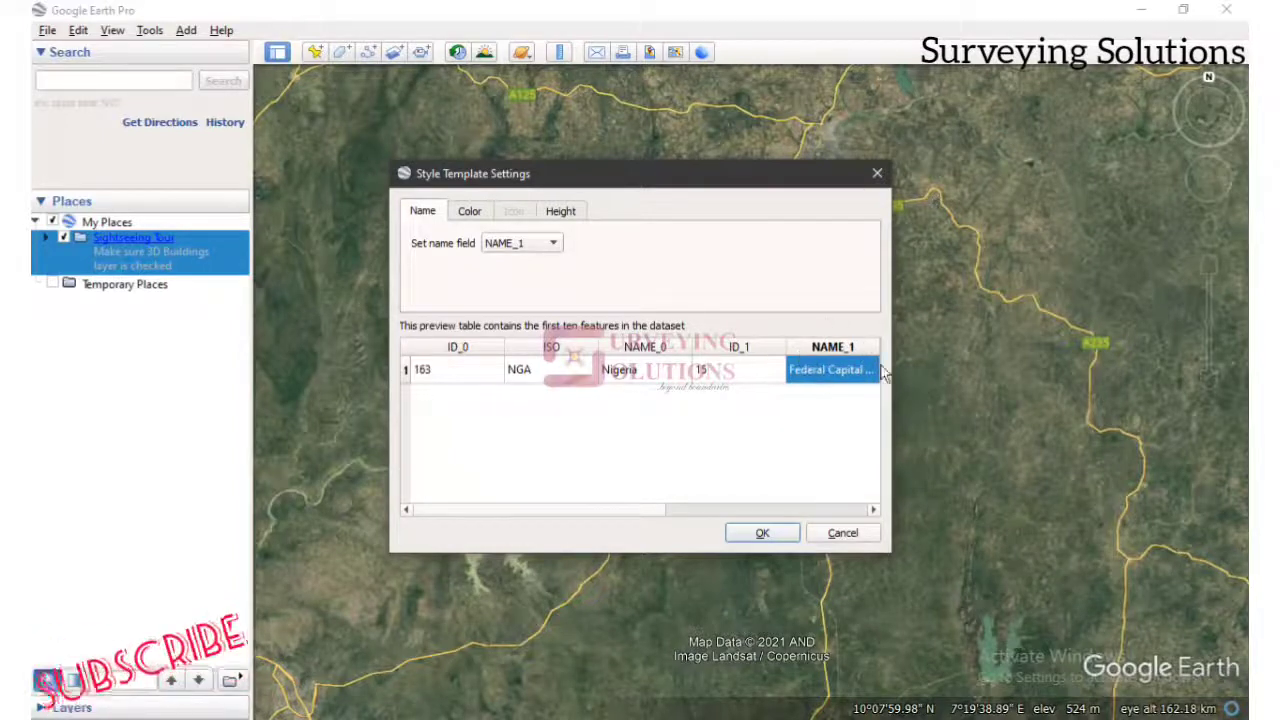
{"action": "left_click", "coordinate": [470, 214]}
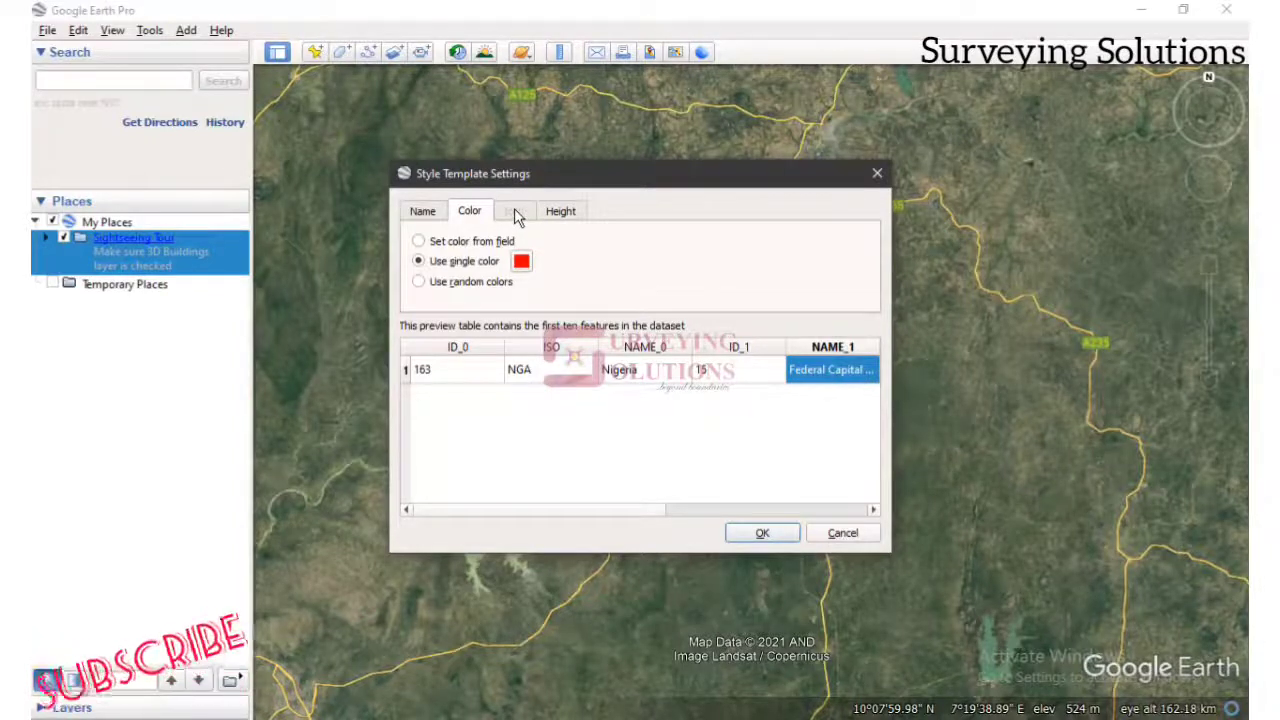
{"action": "left_click", "coordinate": [560, 211]}
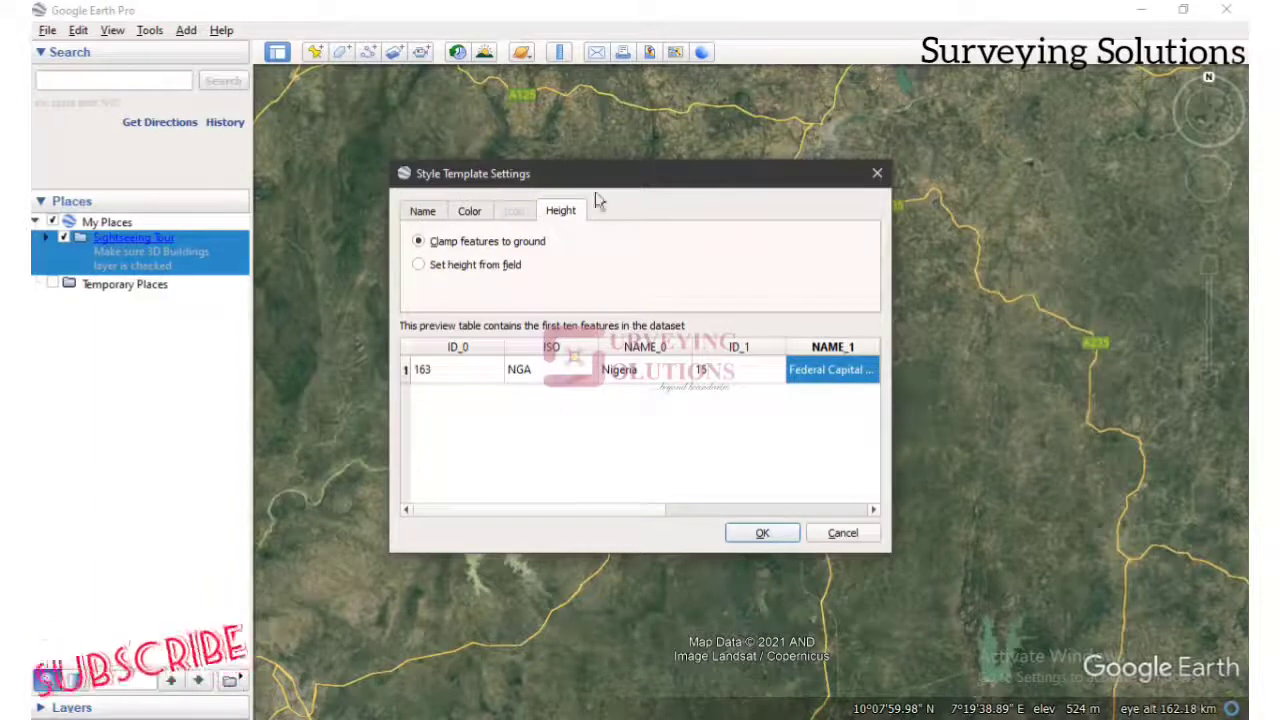
{"action": "left_click", "coordinate": [760, 534]}
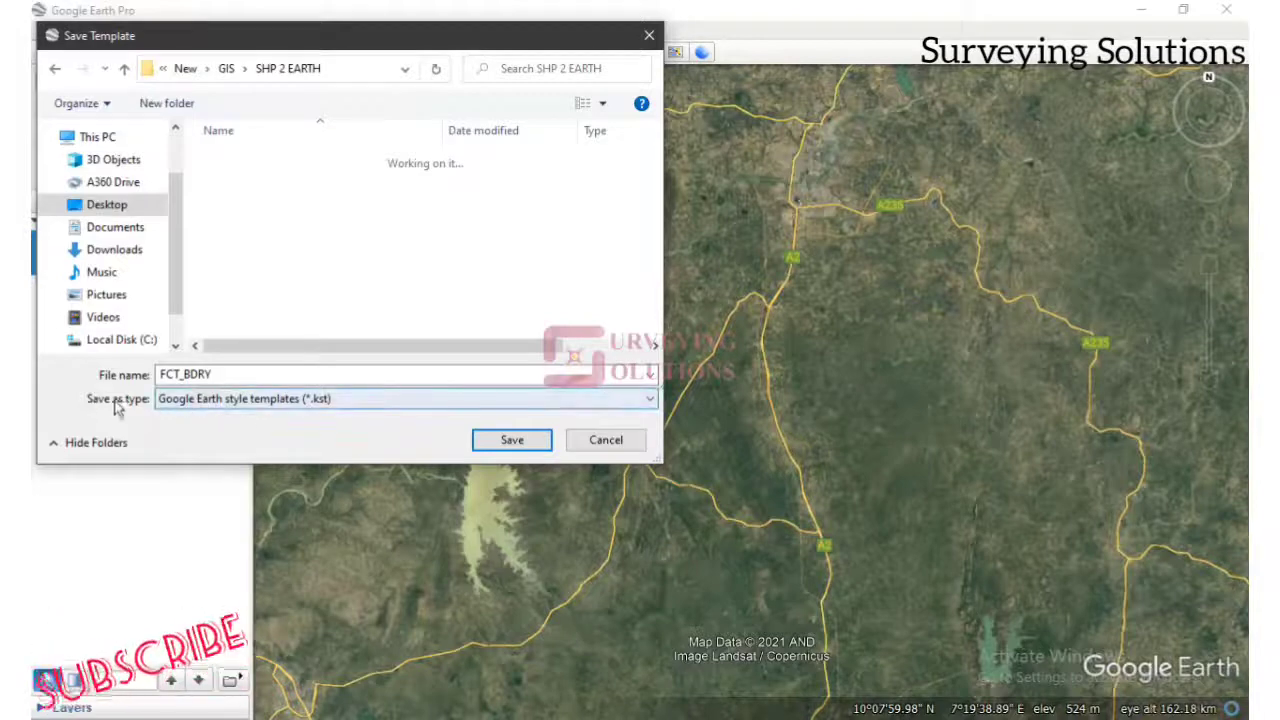
Save the style template as FCT_BDRY_TEMP in the SHP 2 EARTH folder, as a Google Earth style template (*.kst).
{"action": "left_click", "coordinate": [220, 400]}
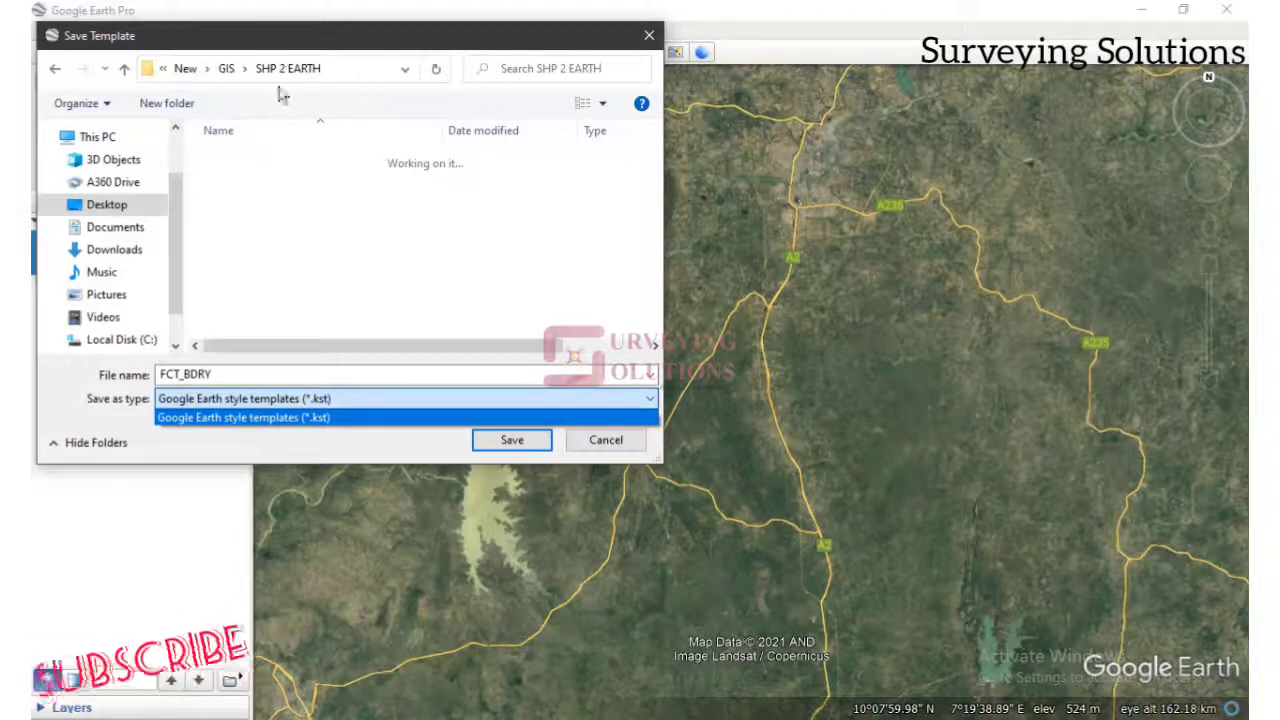
{"action": "left_click", "coordinate": [235, 371]}
{"action": "left_click", "coordinate": [235, 371]}
{"action": "double_click", "coordinate": [190, 374]}
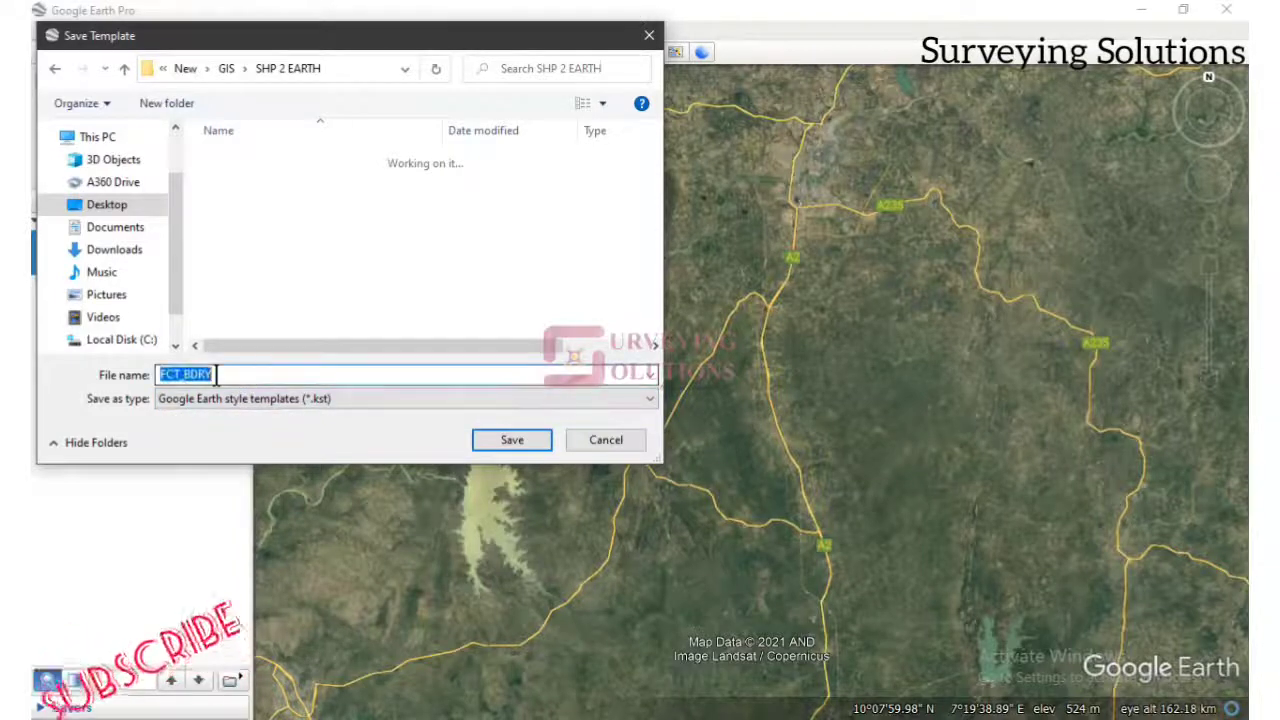
{"action": "left_click", "coordinate": [216, 374]}
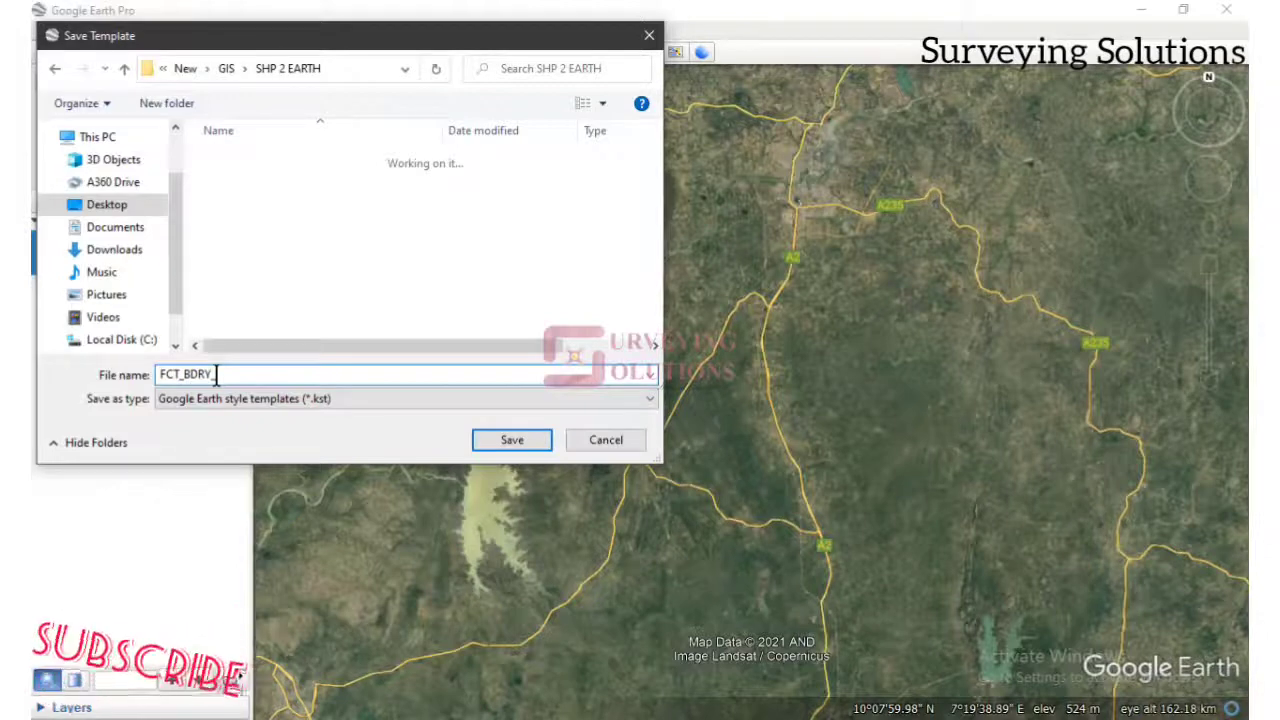
{"action": "type", "text": "_TEMP"}
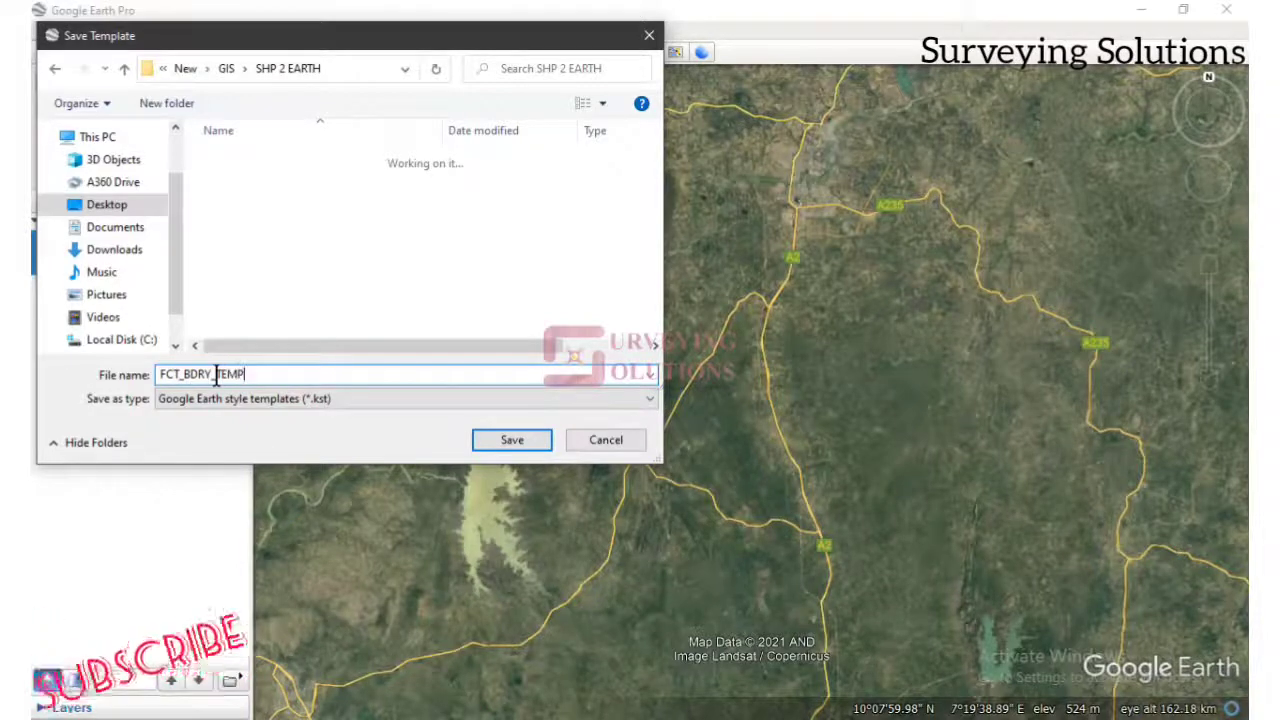
{"action": "left_click", "coordinate": [506, 437]}
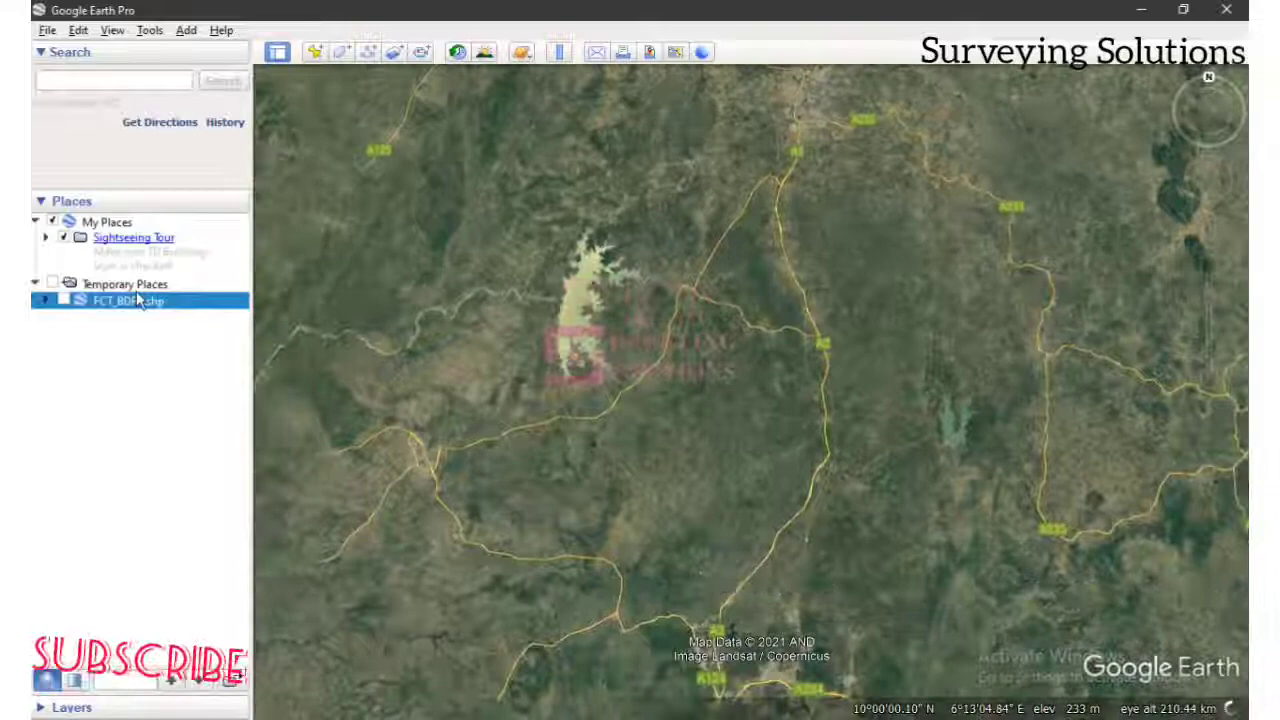
Fly to the imported FCT_BDRY.shp layer and turn on its visibility to display the boundary on the map.
{"action": "double_click", "coordinate": [138, 301]}
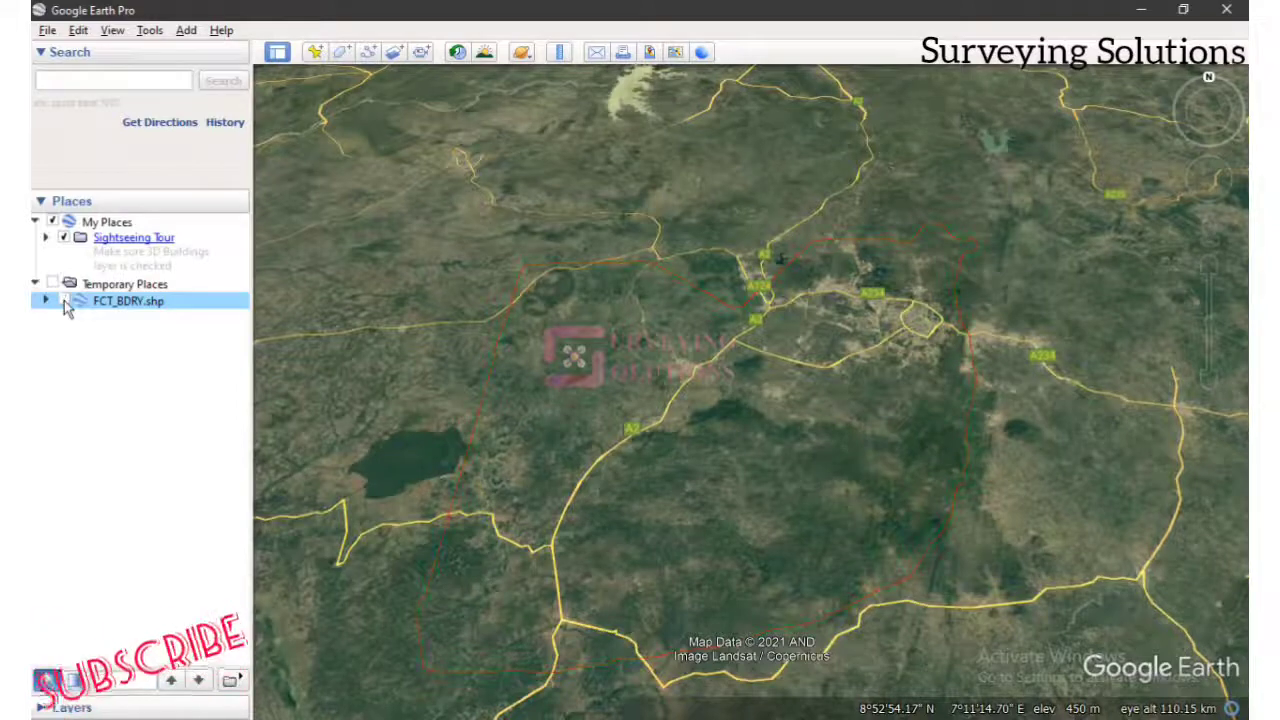
{"action": "left_click", "coordinate": [64, 301]}
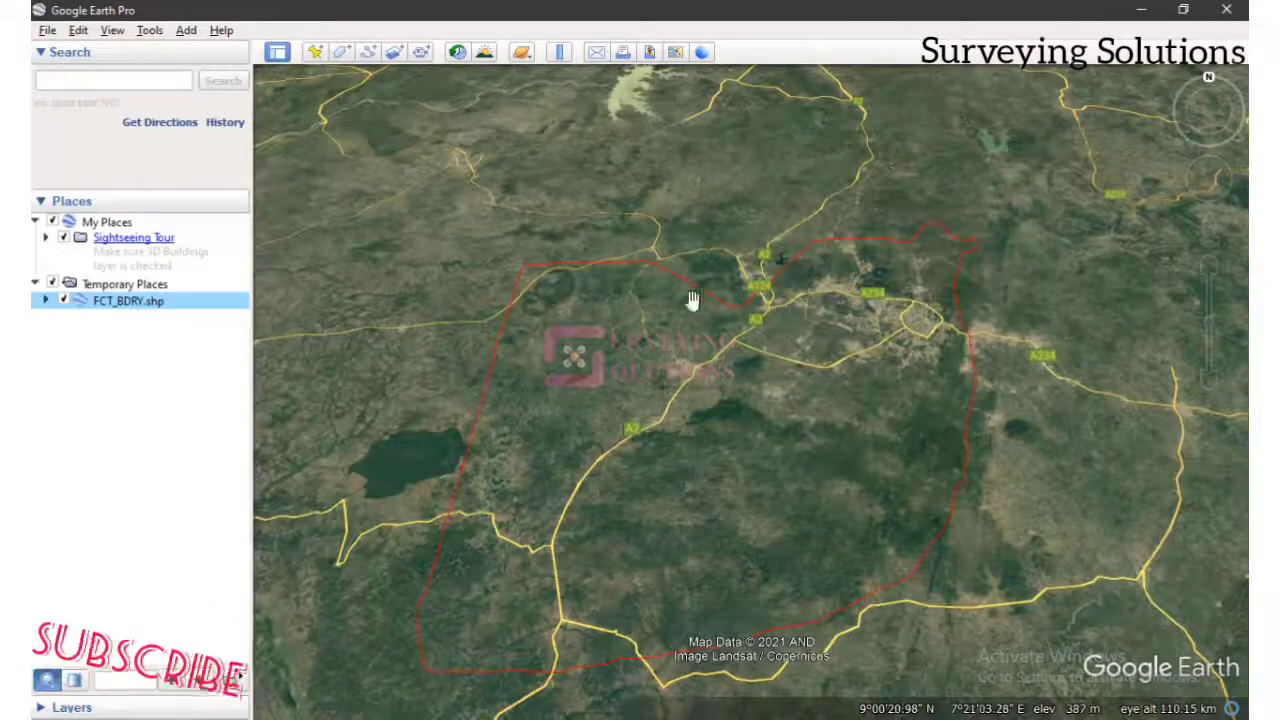
{"action": "scroll", "coordinate": [705, 362], "scroll_direction": "down", "scroll_amount": 2}
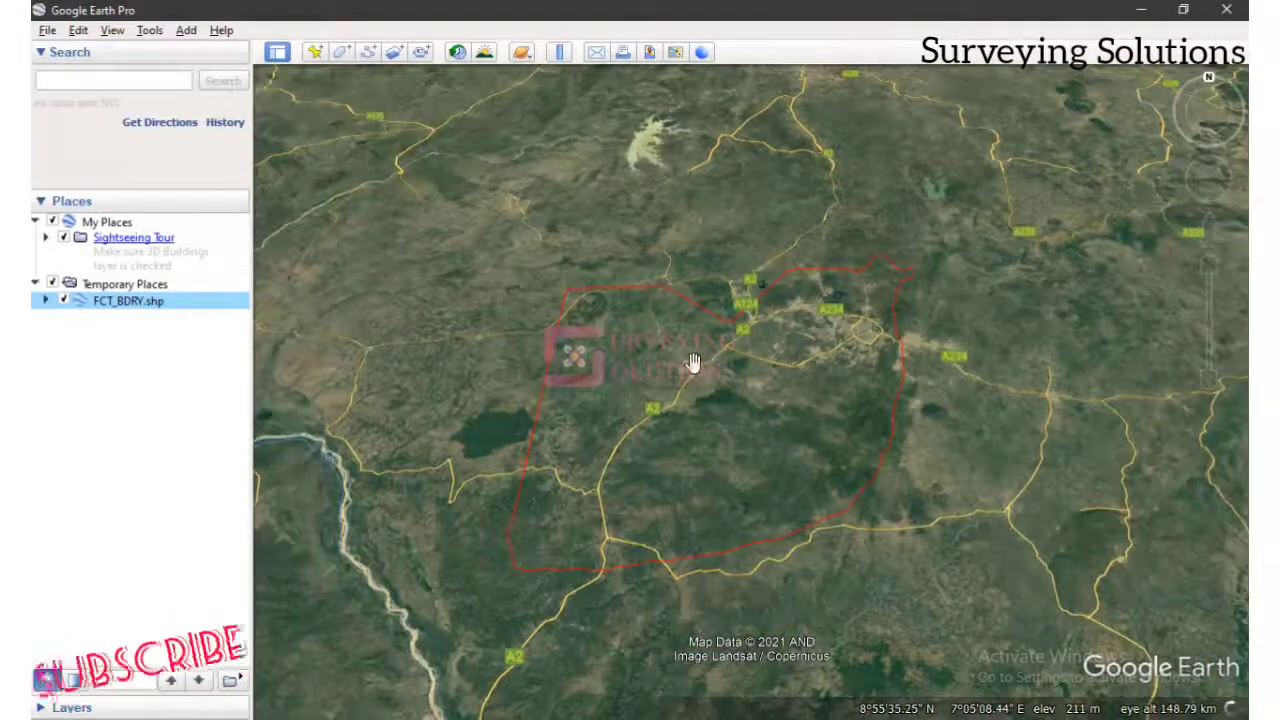
{"action": "scroll", "coordinate": [695, 364], "scroll_direction": "up", "scroll_amount": 2}
{"action": "scroll", "coordinate": [693, 362], "scroll_direction": "up", "scroll_amount": 1}
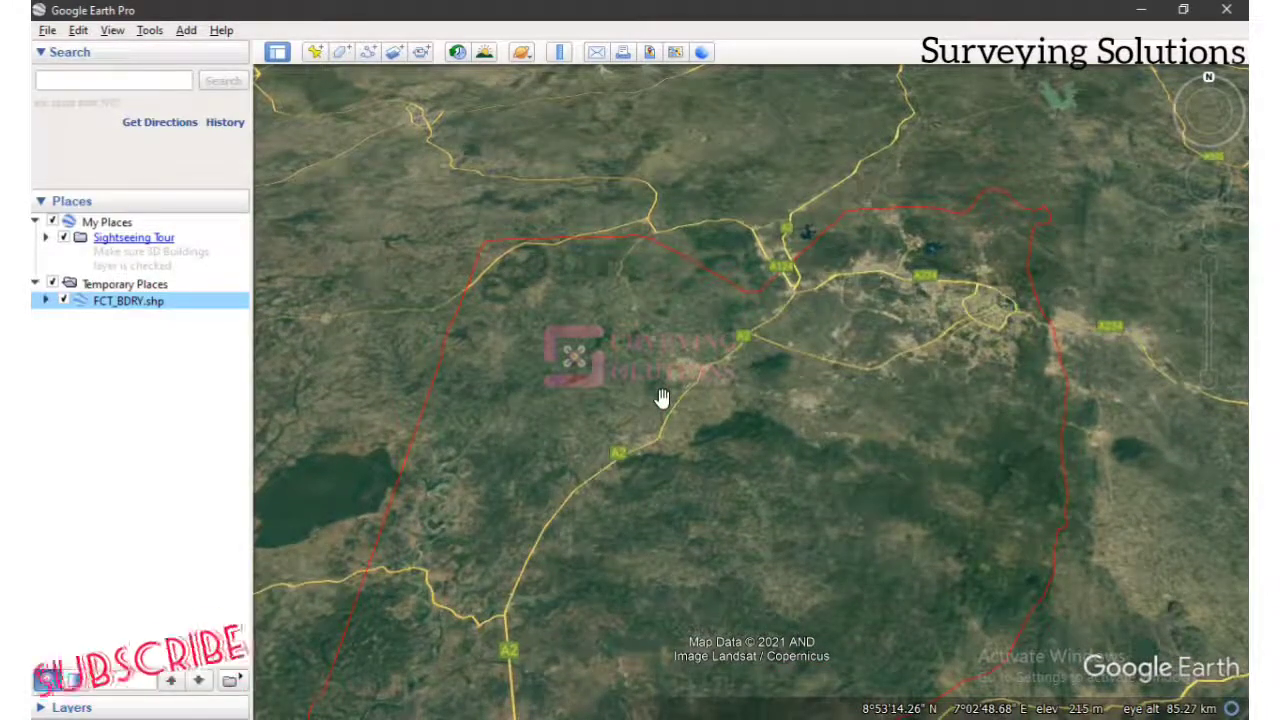
Expand FCT_BDRY.shp down to its Federal Capital Territory feature and view that feature's attributes.
{"action": "double_click", "coordinate": [174, 306]}
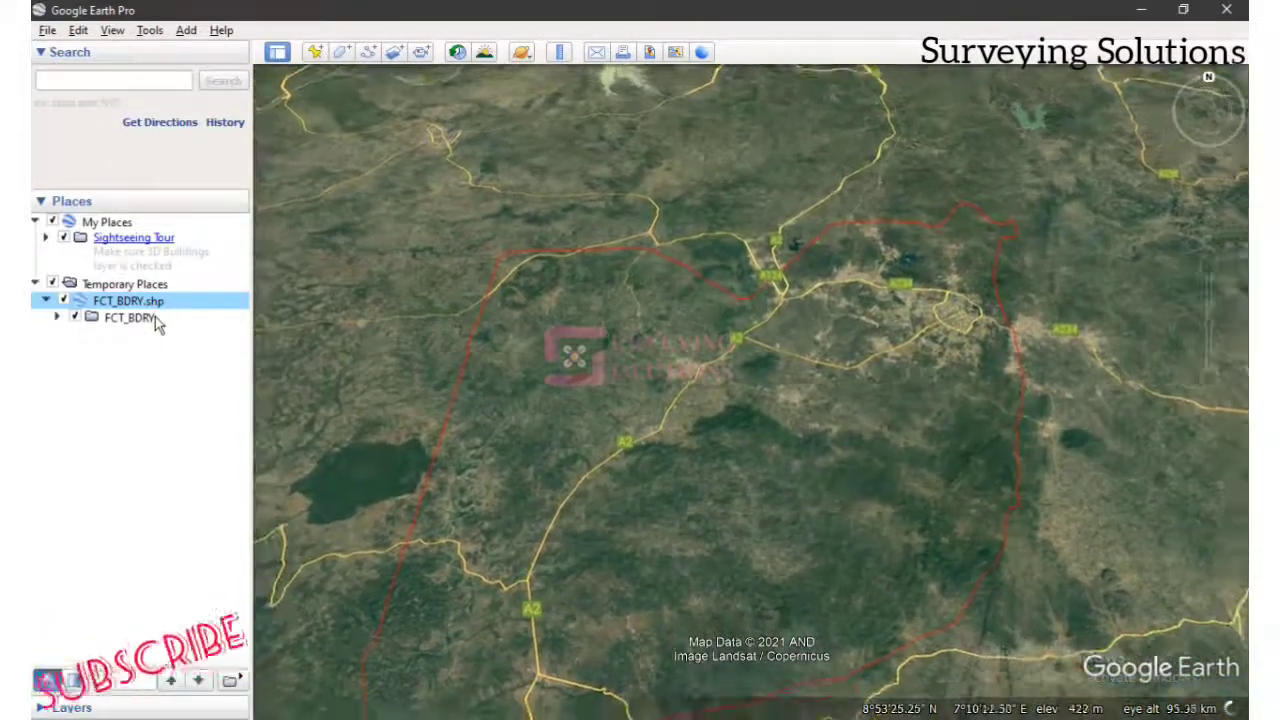
{"action": "double_click", "coordinate": [155, 317]}
{"action": "left_click", "coordinate": [185, 335]}
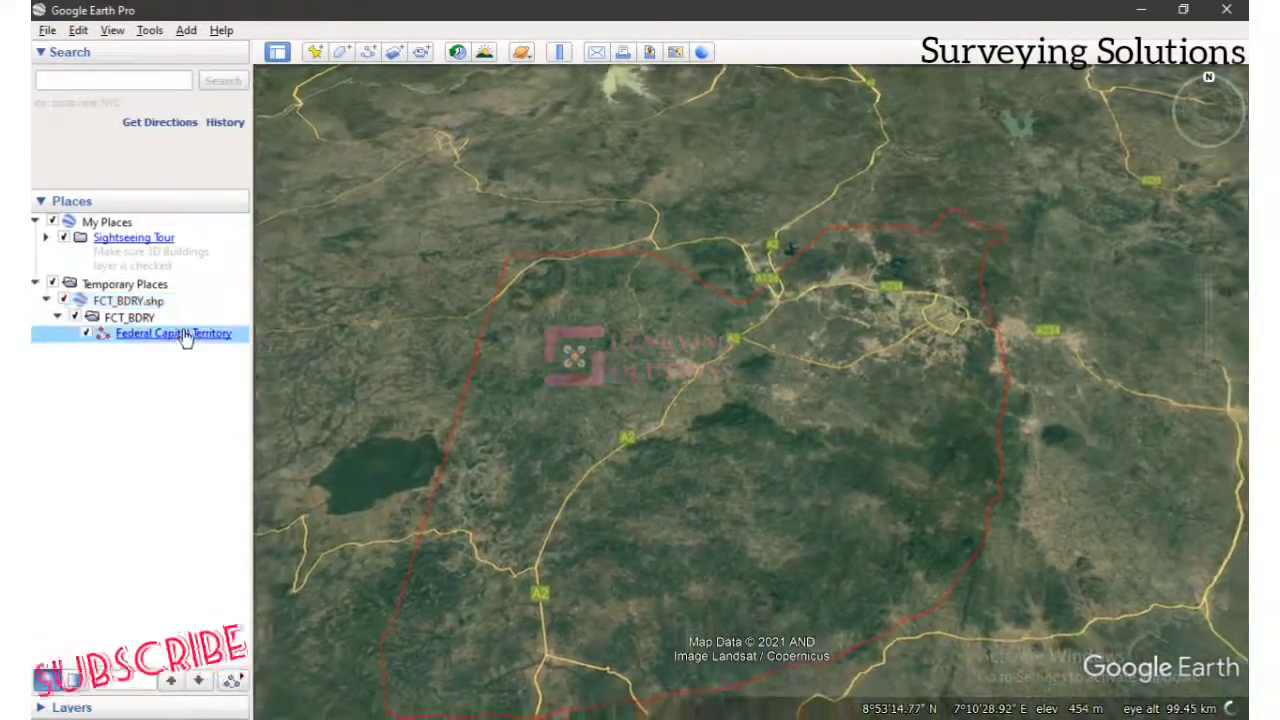
{"action": "double_click", "coordinate": [185, 335]}
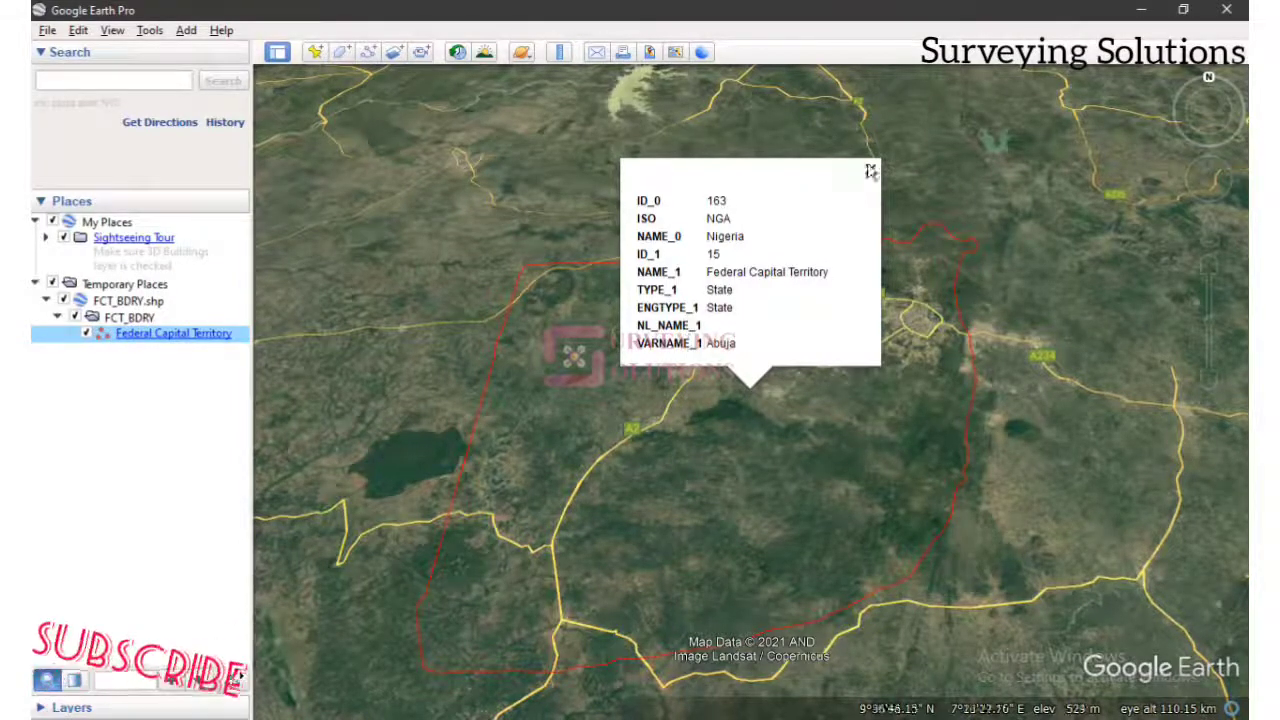
Import the ESRI Shape (*.shp) file DATTTTA 2 from the SHP 2 EARTH folder and agree to apply a style template.
{"action": "left_click", "coordinate": [47, 31]}
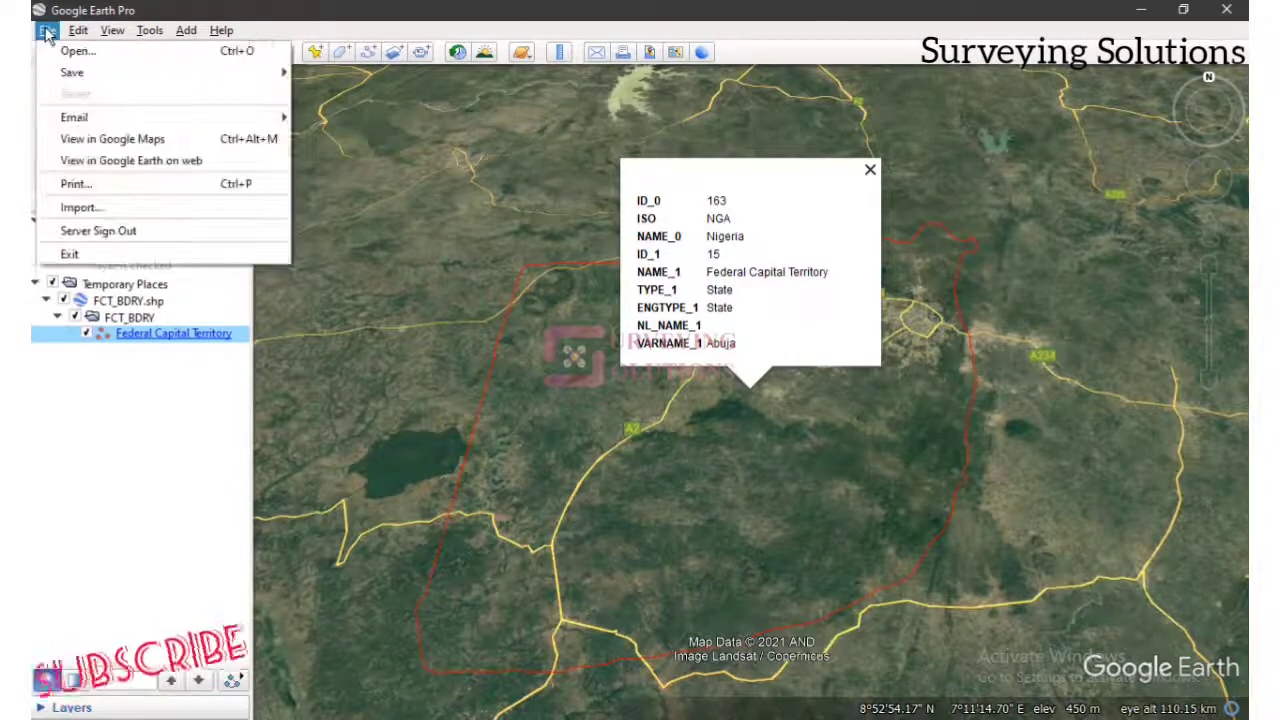
{"action": "left_click", "coordinate": [80, 207]}
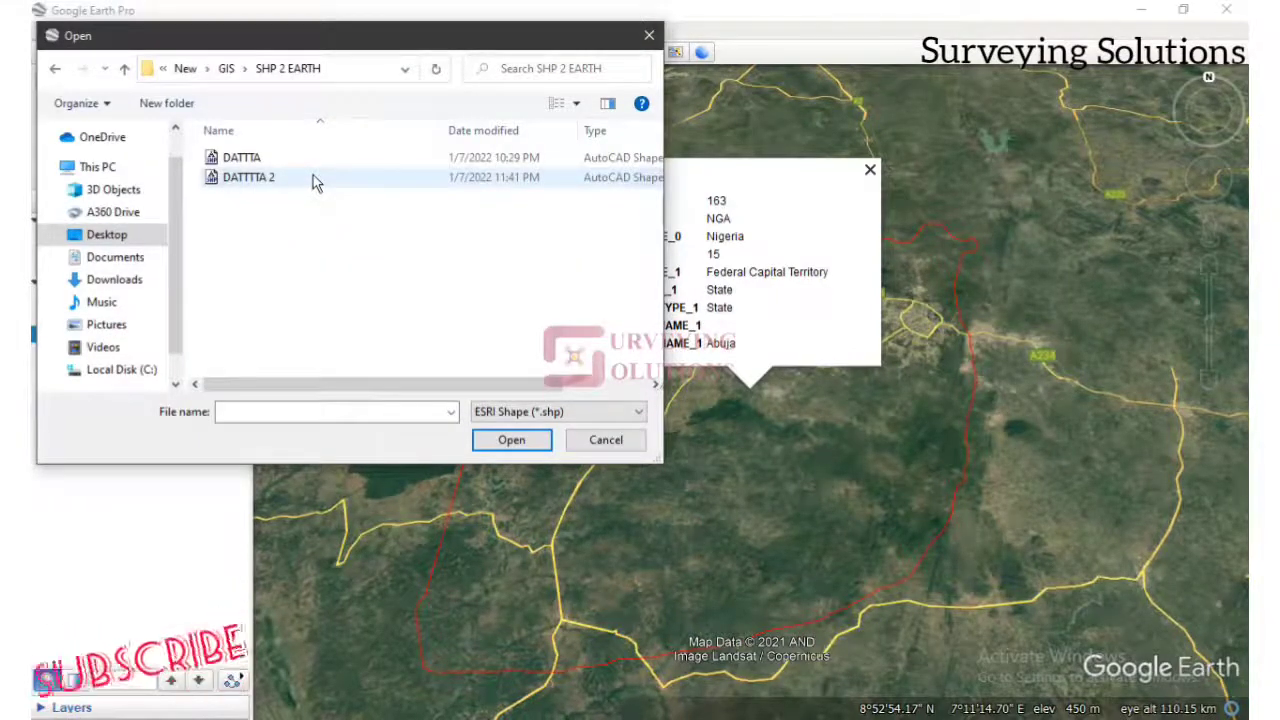
{"action": "left_click", "coordinate": [313, 177]}
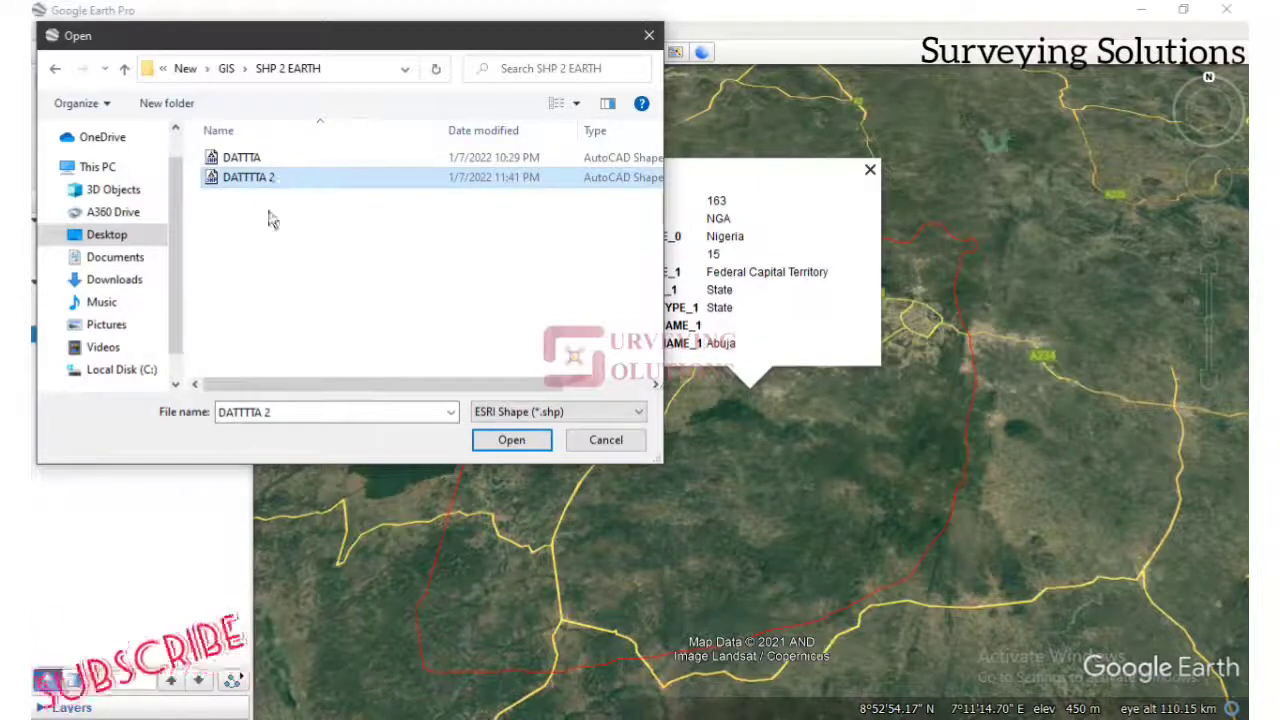
{"action": "left_click", "coordinate": [517, 446]}
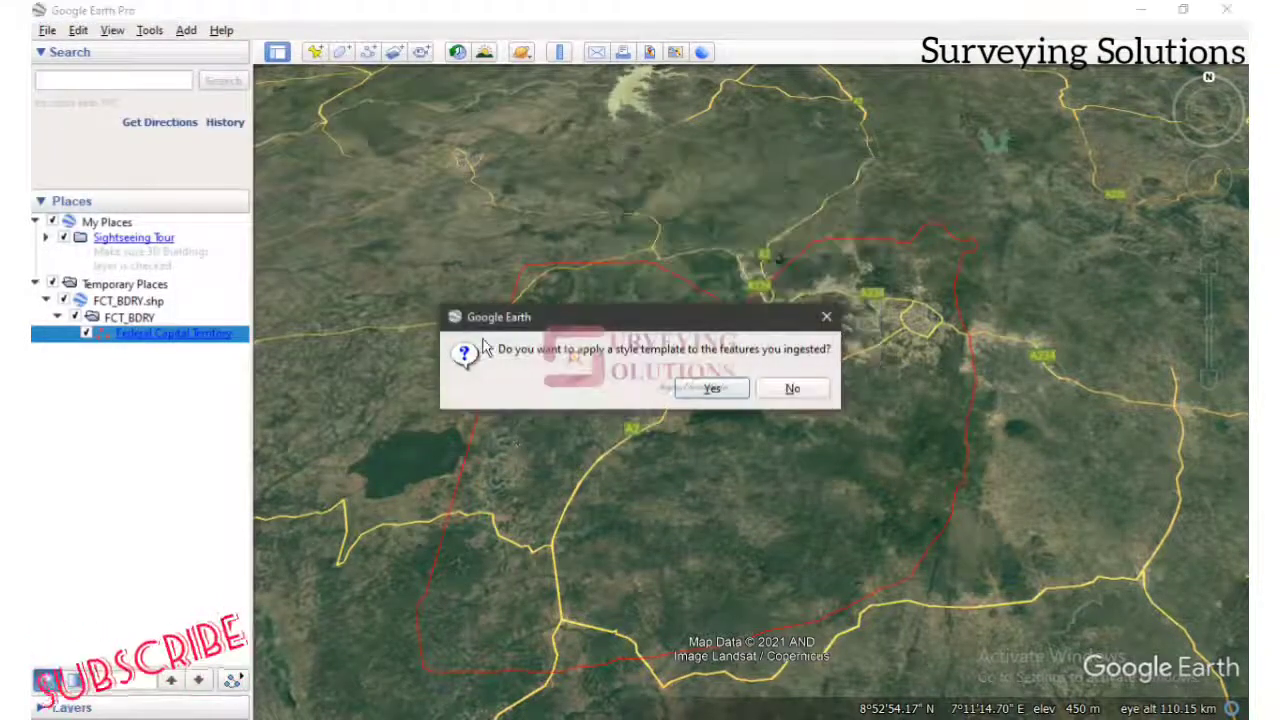
{"action": "left_click_drag", "start_coordinate": [646, 320], "coordinate": [651, 198]}
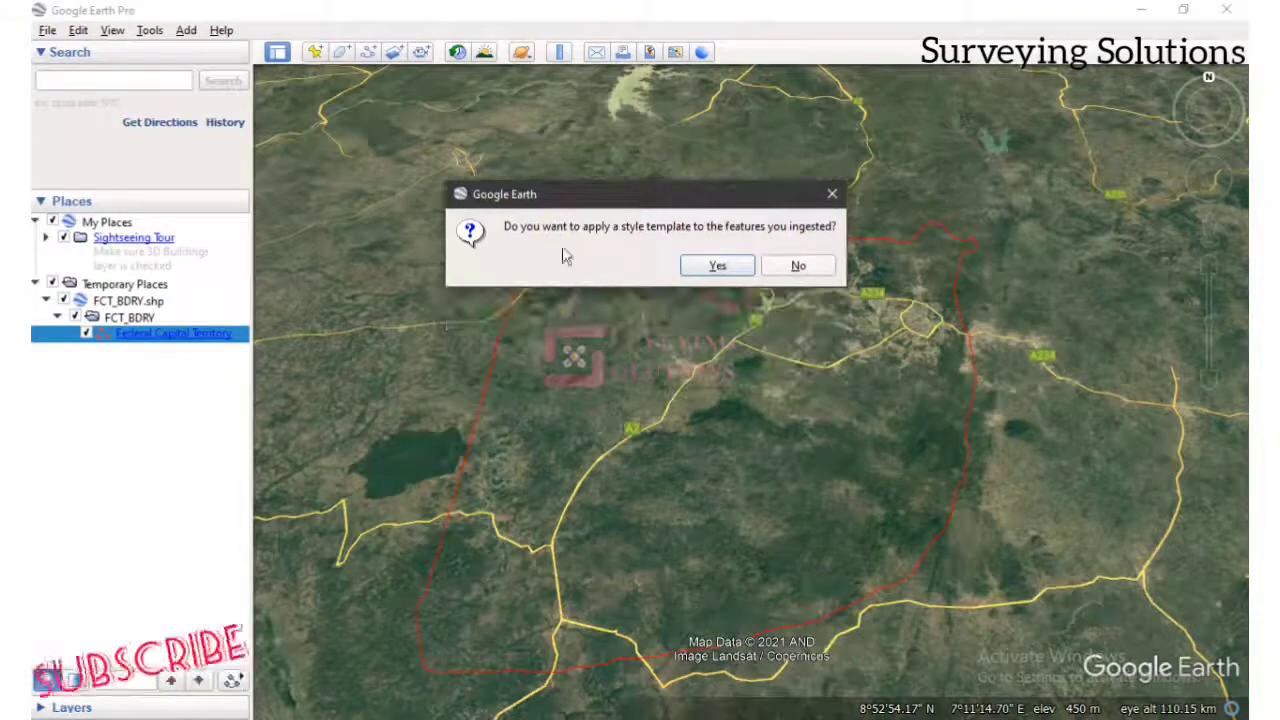
{"action": "left_click", "coordinate": [706, 268]}
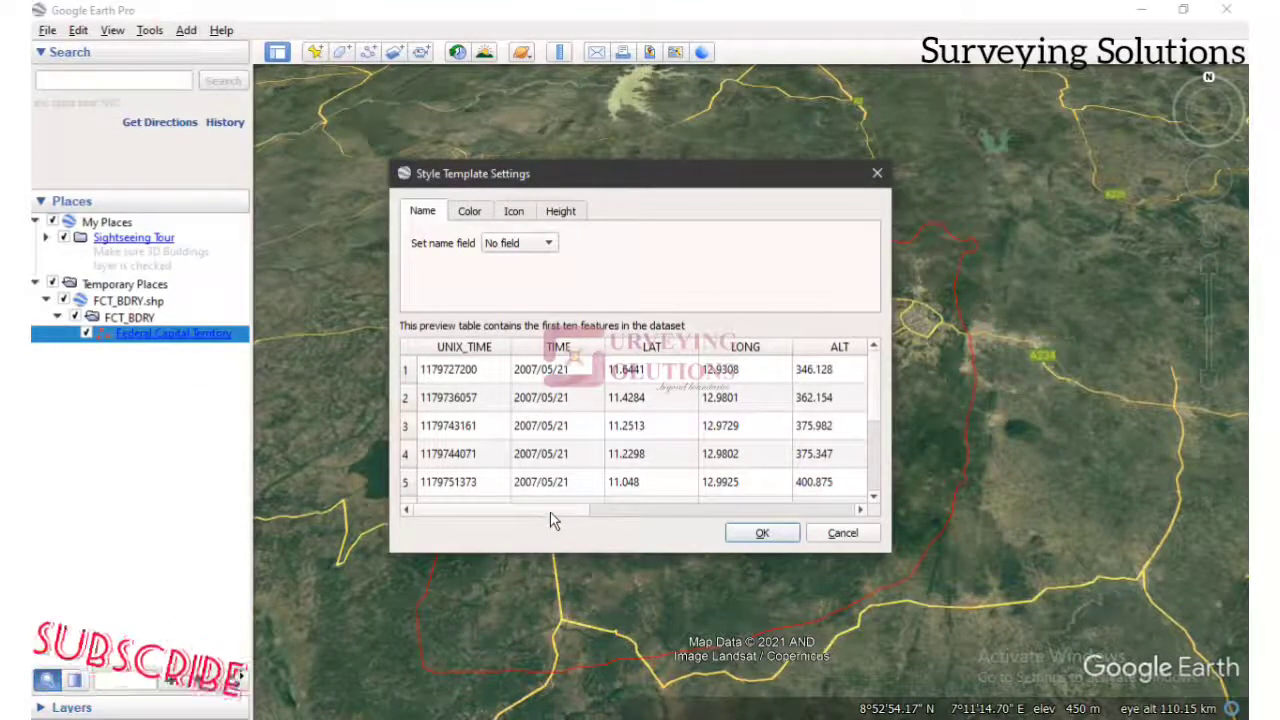
Look over the dataset's preview table and set the template's name field to ALT.
{"action": "left_click_drag", "start_coordinate": [553, 519], "coordinate": [450, 512]}
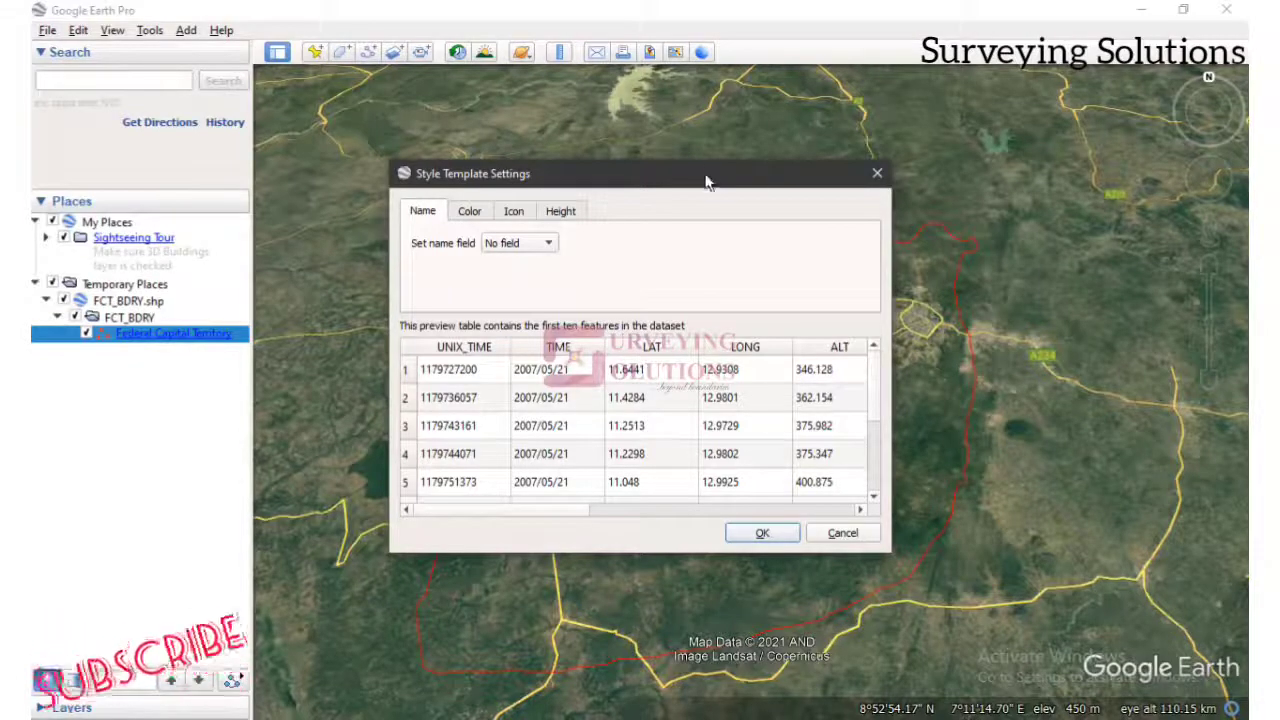
{"action": "left_click_drag", "start_coordinate": [706, 182], "coordinate": [710, 143]}
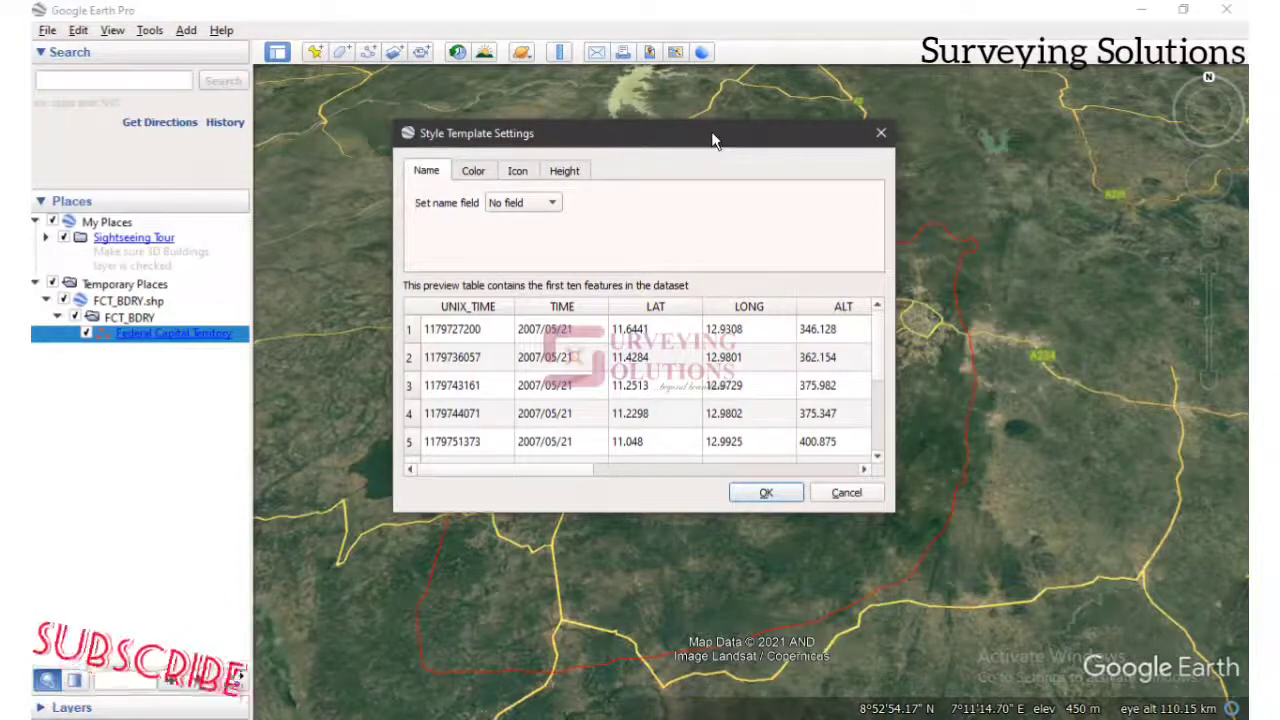
{"action": "left_click_drag", "start_coordinate": [711, 134], "coordinate": [986, 61]}
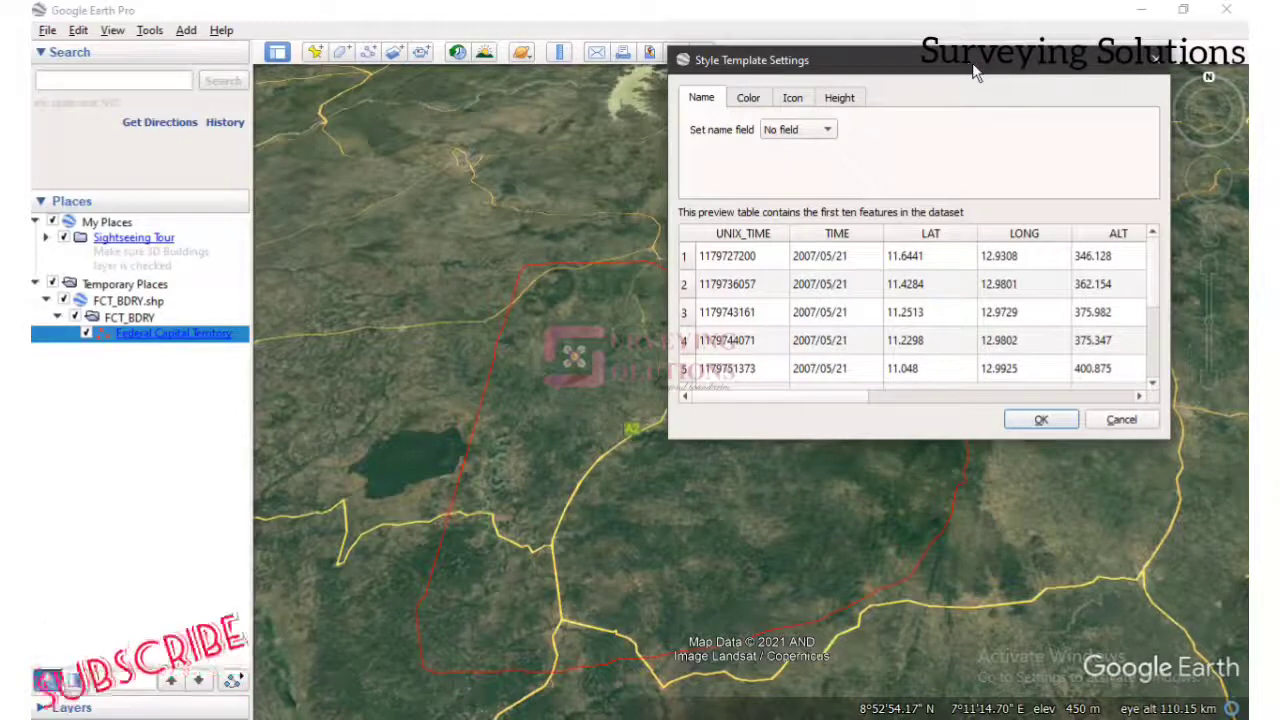
{"action": "left_click_drag", "start_coordinate": [945, 74], "coordinate": [784, 125]}
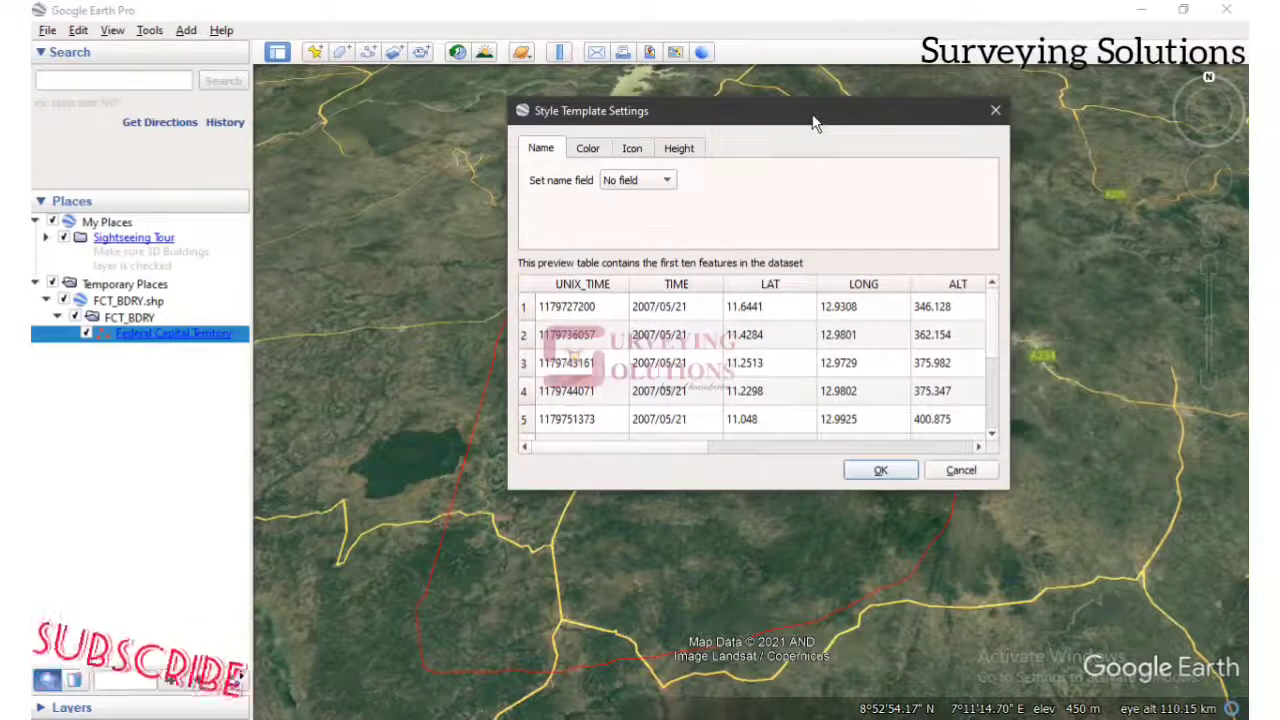
{"action": "left_click", "coordinate": [648, 186]}
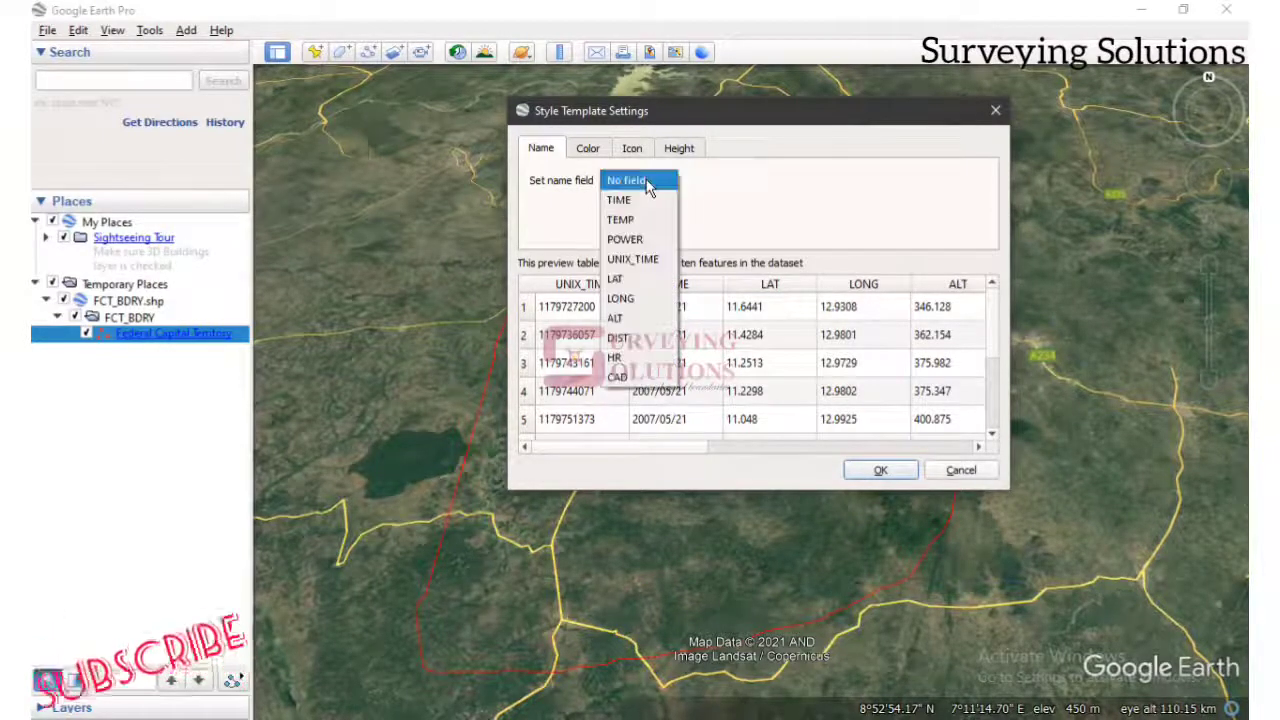
{"action": "left_click", "coordinate": [624, 318]}
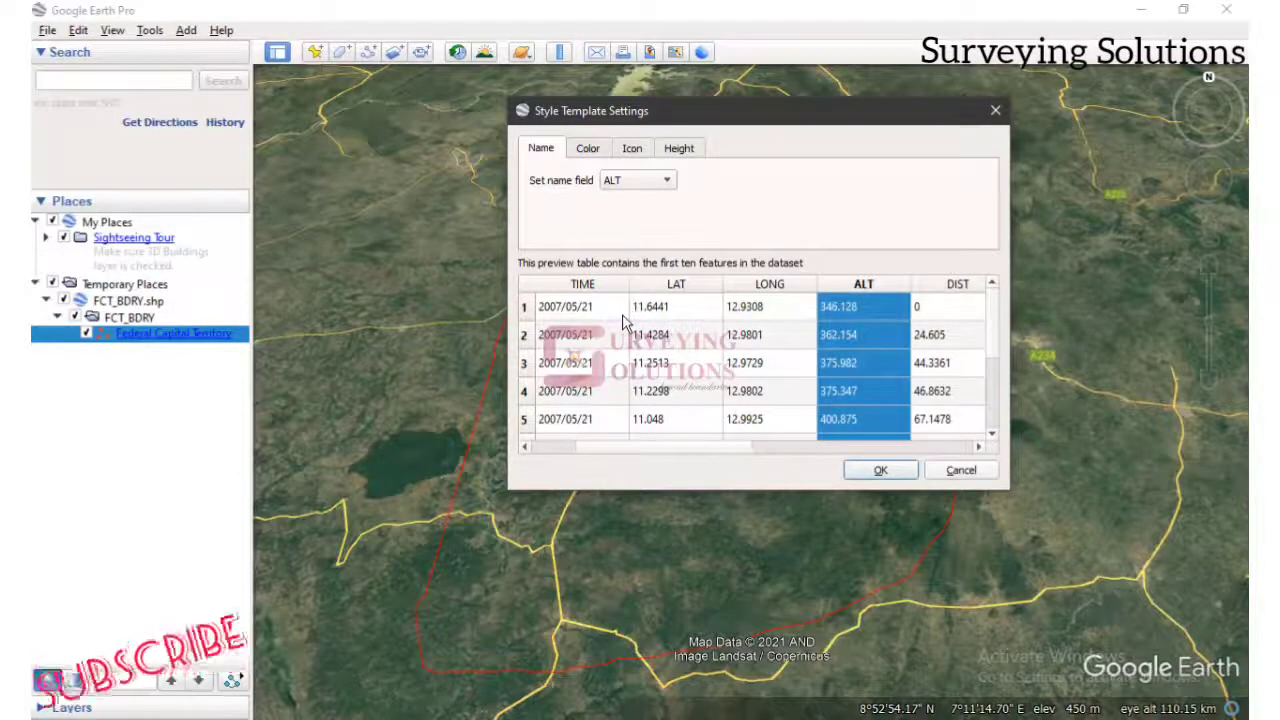
Give the imported points a single green color, #55ff00, in the style template.
{"action": "left_click", "coordinate": [590, 150]}
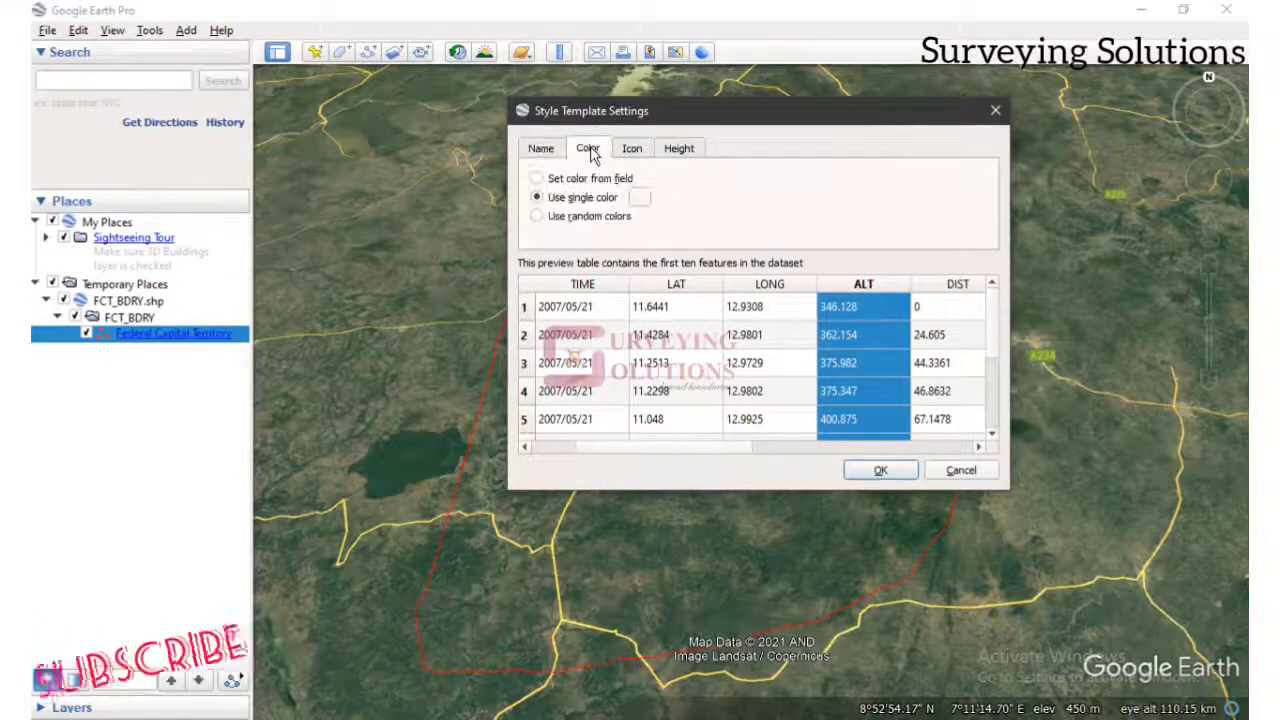
{"action": "left_click", "coordinate": [637, 197]}
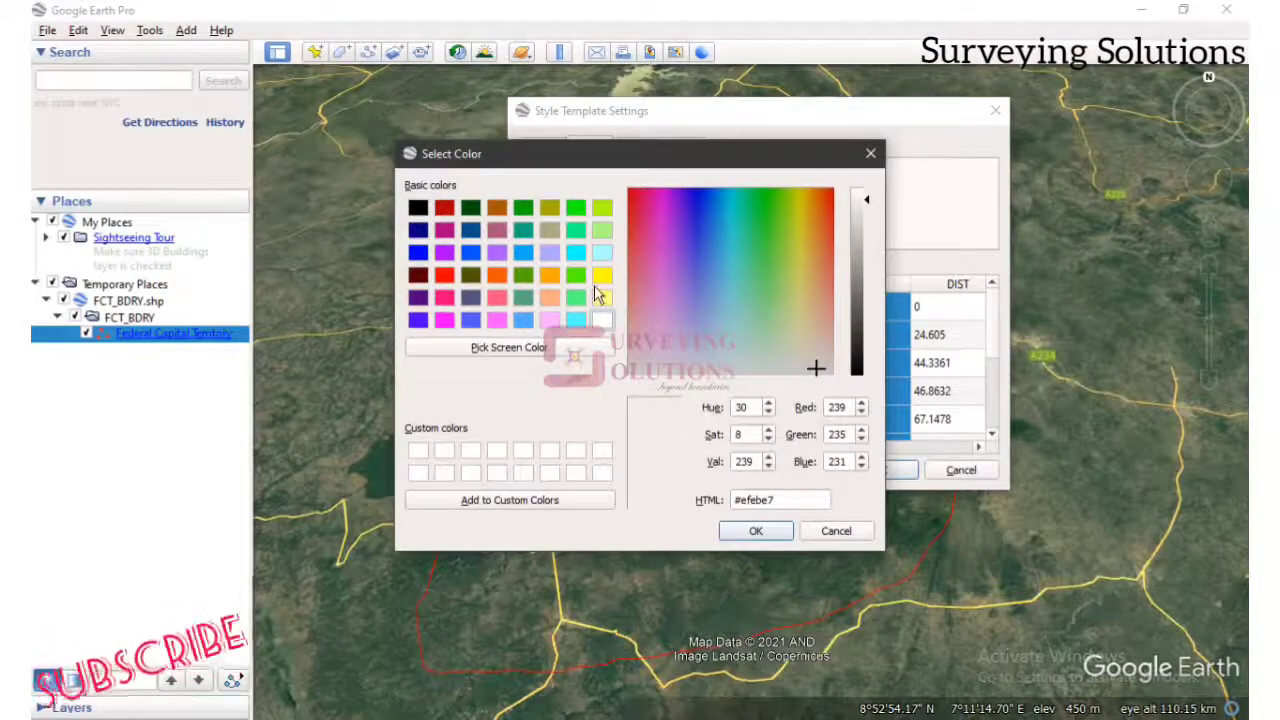
{"action": "left_click", "coordinate": [444, 274]}
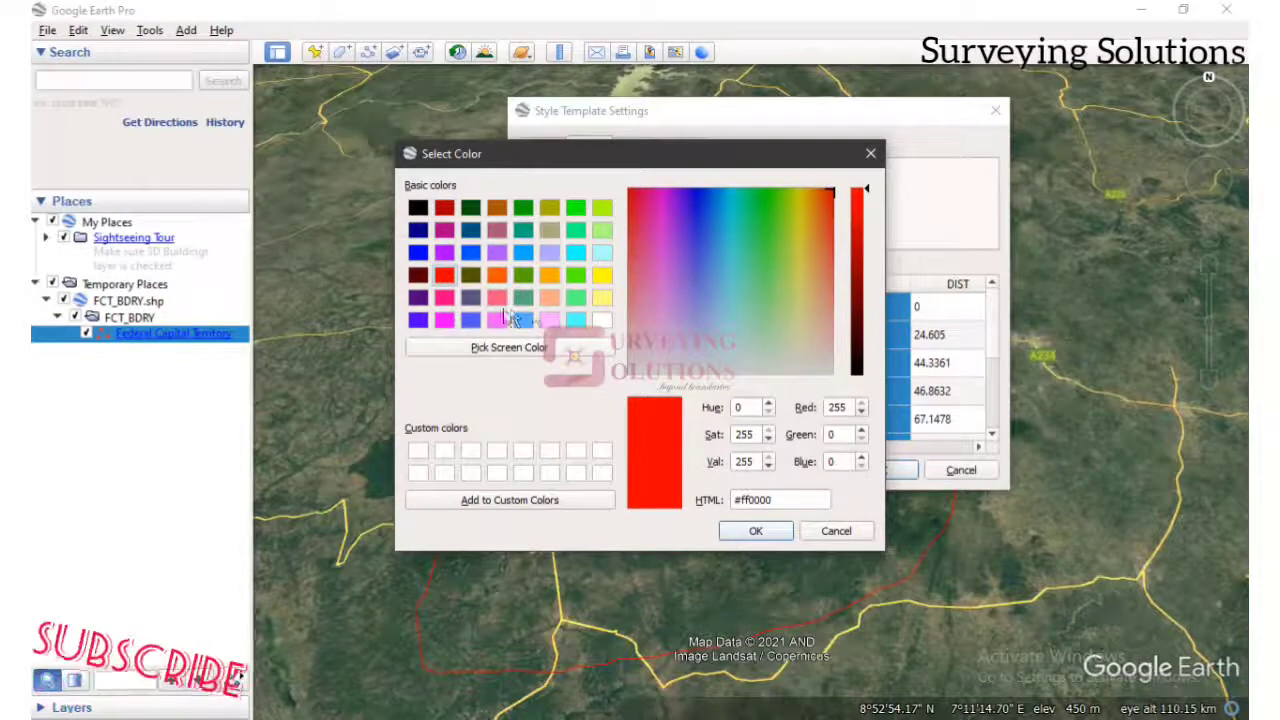
{"action": "left_click", "coordinate": [599, 276]}
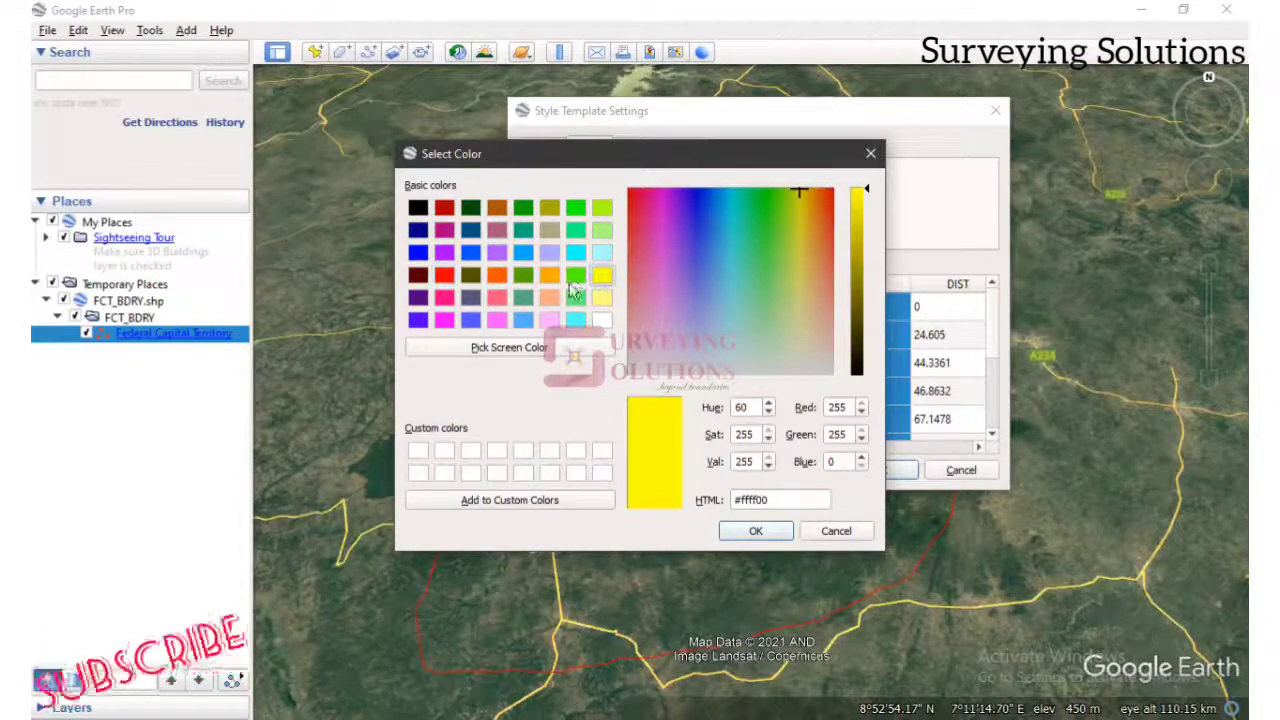
{"action": "left_click", "coordinate": [575, 278]}
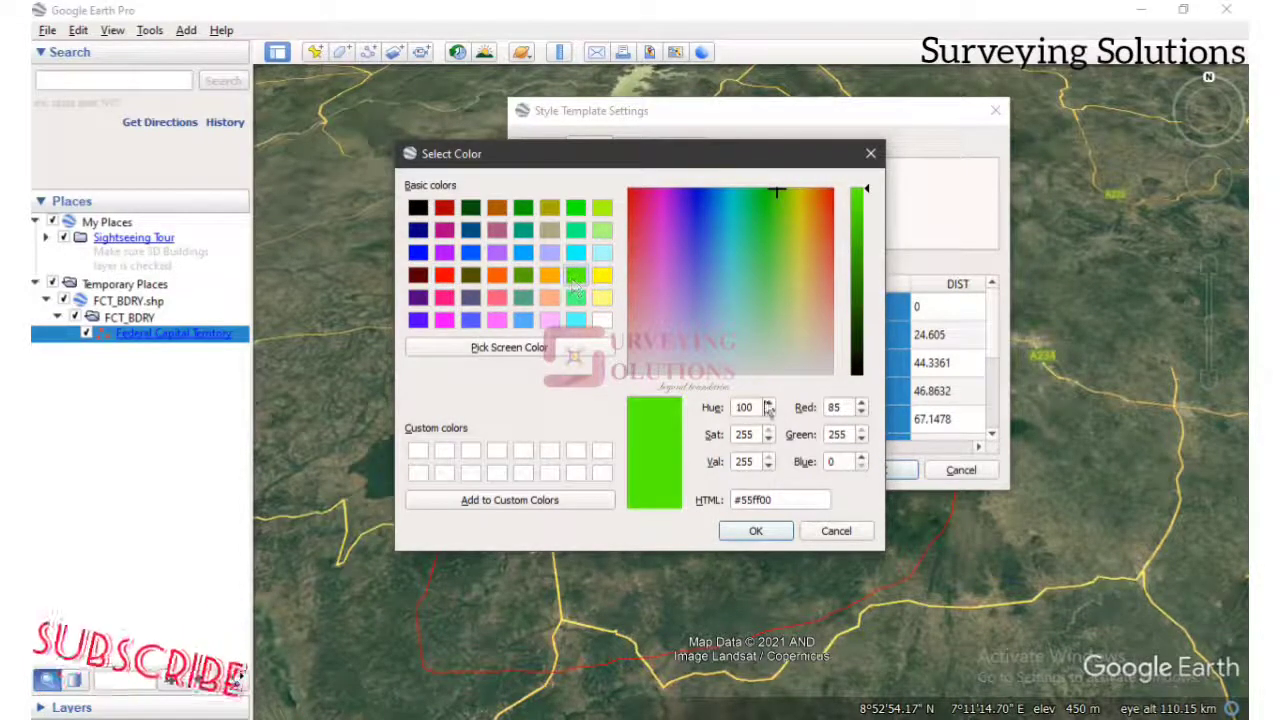
{"action": "left_click", "coordinate": [754, 531]}
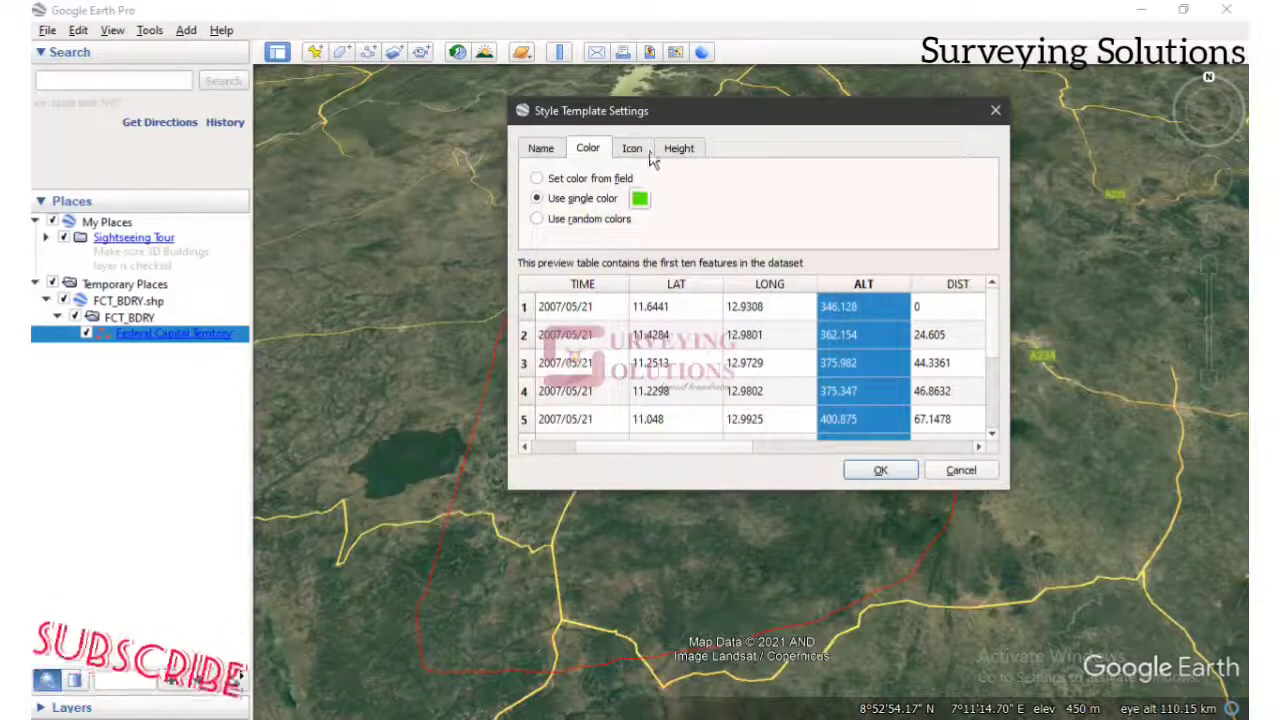
Set the style template to use the same red W marker icon for all features.
{"action": "left_click", "coordinate": [629, 152]}
{"action": "left_click", "coordinate": [720, 180]}
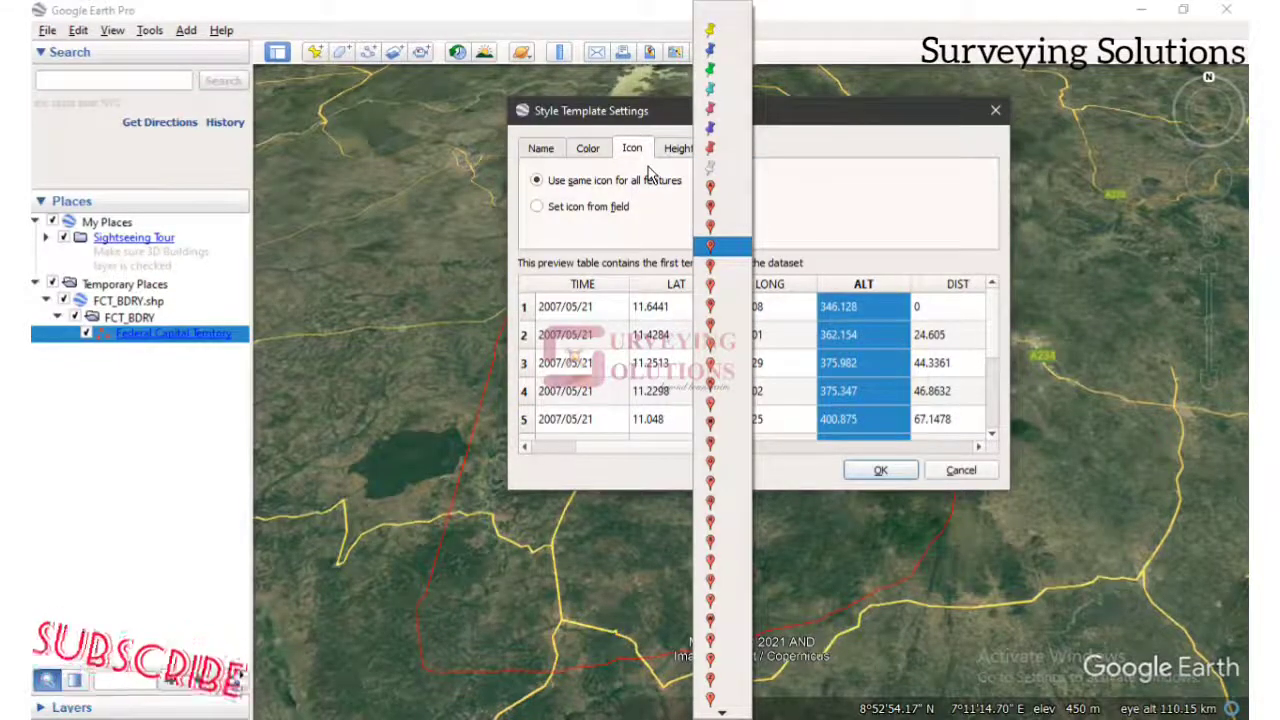
{"action": "scroll", "coordinate": [708, 170], "scroll_direction": "down", "scroll_amount": 3}
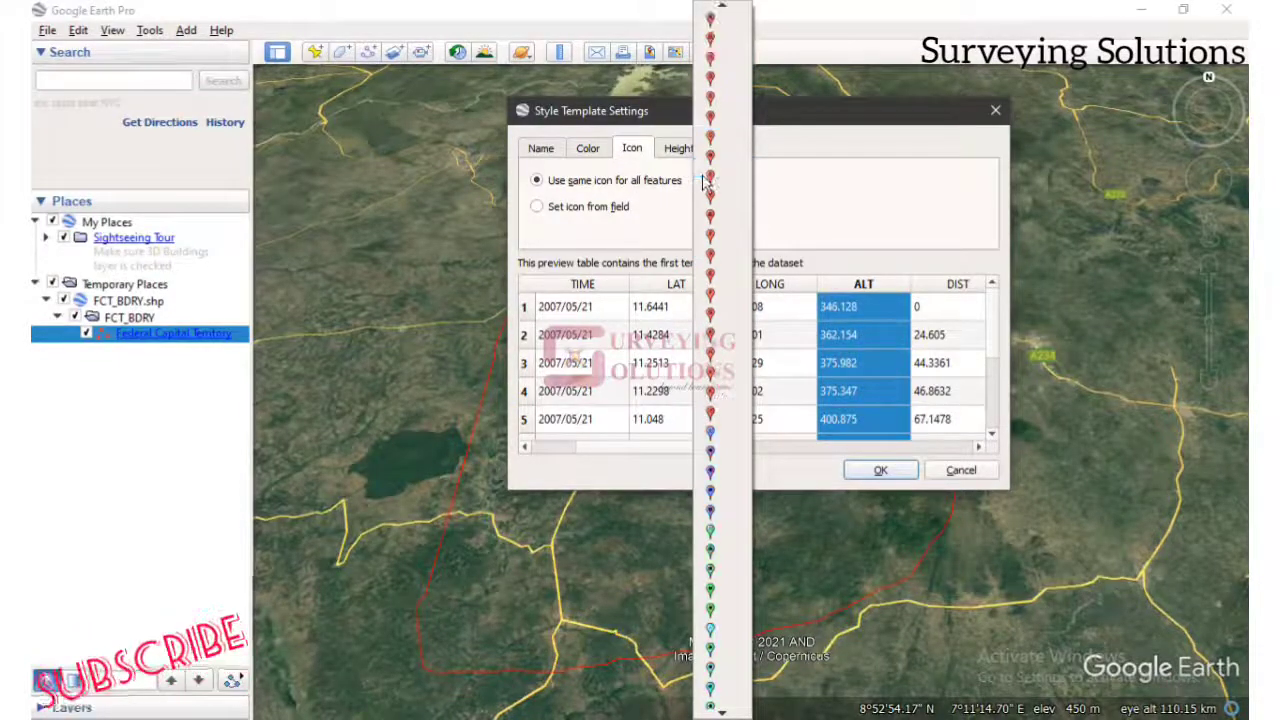
{"action": "scroll", "coordinate": [704, 186], "scroll_direction": "down", "scroll_amount": 3}
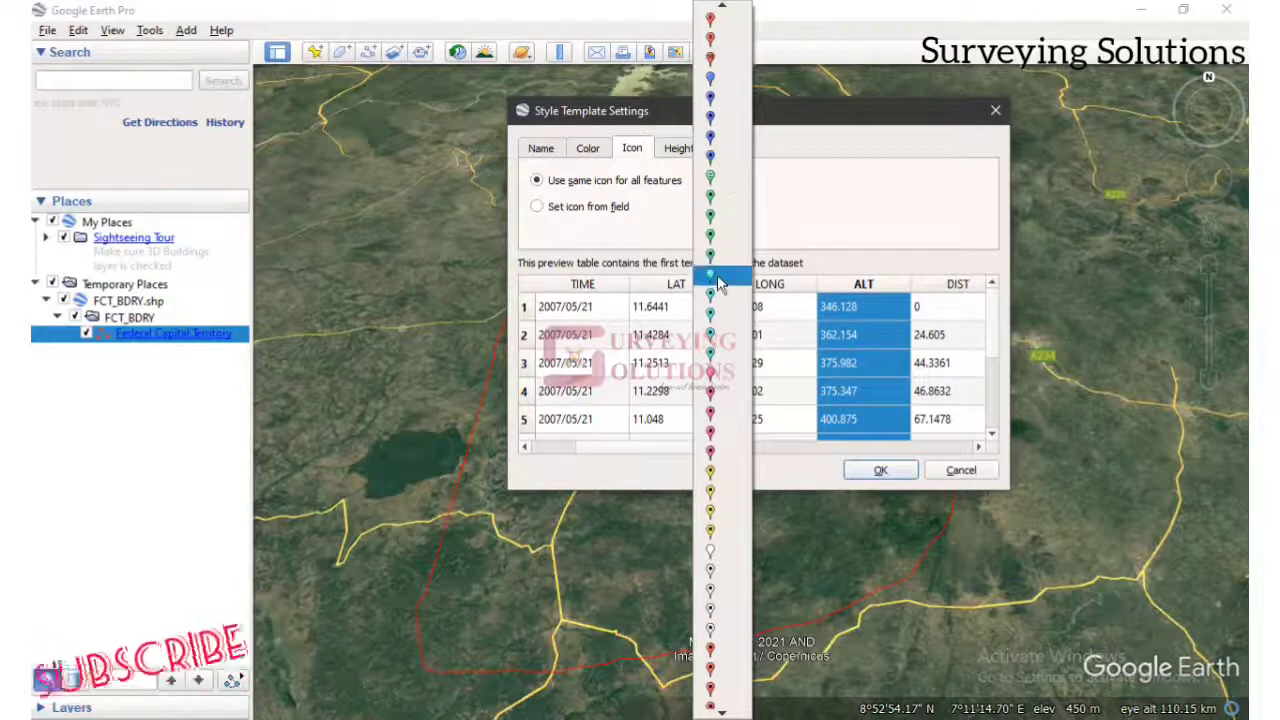
{"action": "left_click", "coordinate": [716, 283]}
{"action": "left_click", "coordinate": [730, 185]}
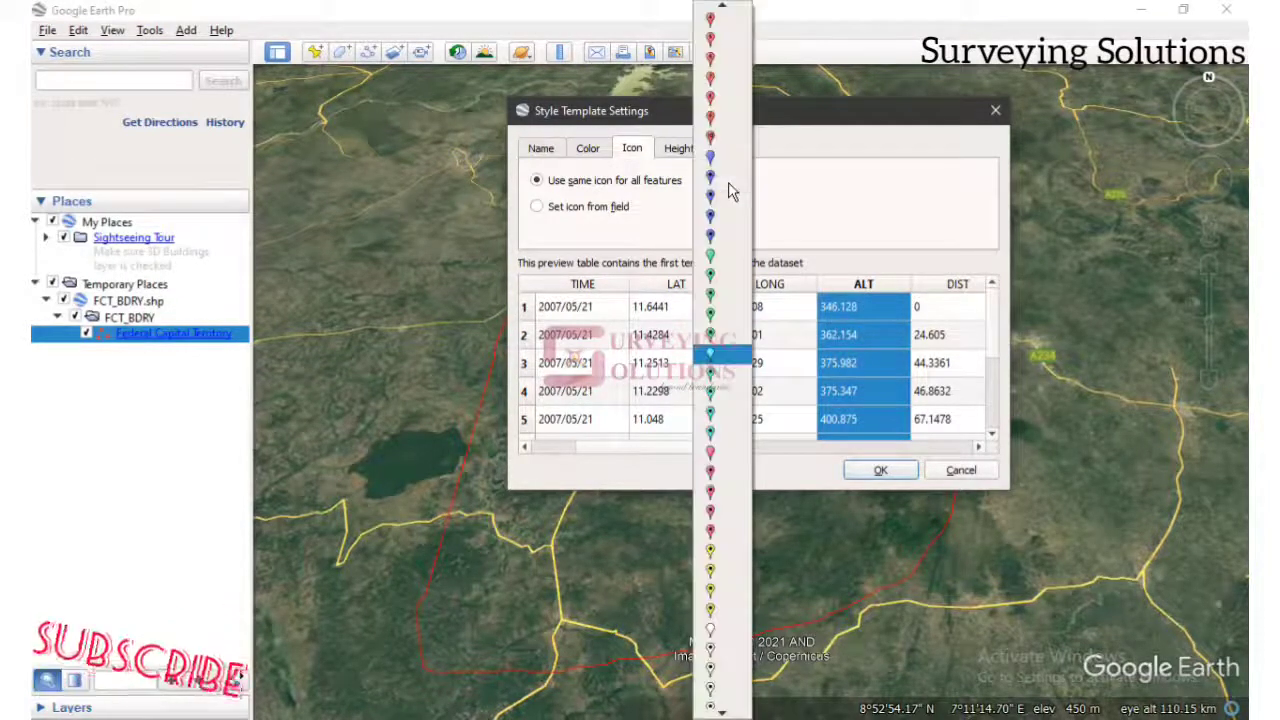
{"action": "scroll", "coordinate": [718, 140], "scroll_direction": "up", "scroll_amount": 4}
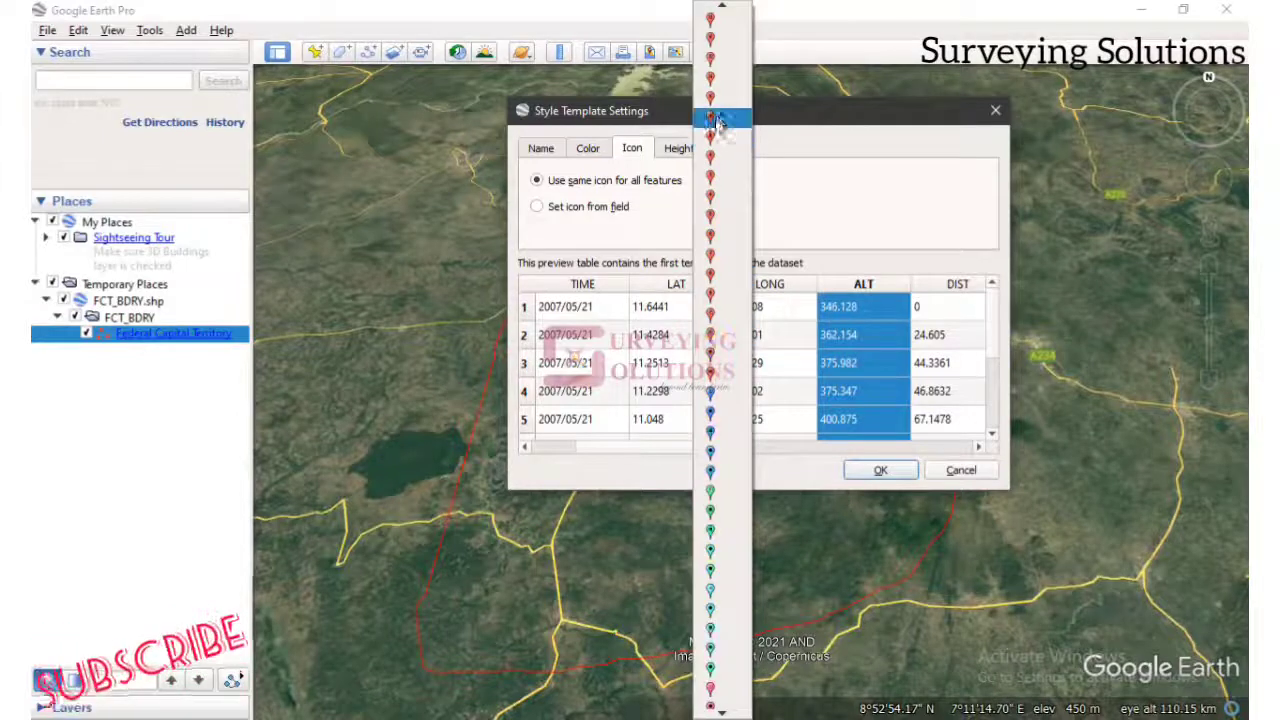
{"action": "left_click", "coordinate": [718, 119]}
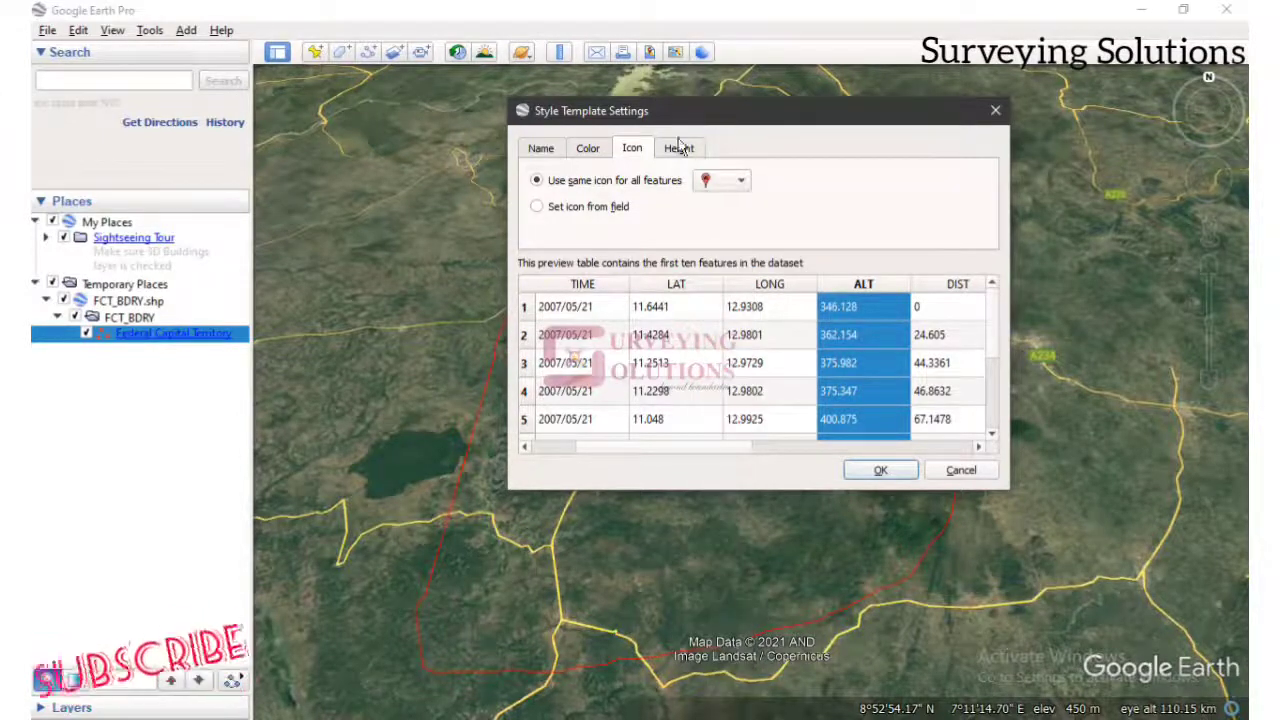
Check the style template's height, name, icon and color settings, and accept them.
{"action": "left_click", "coordinate": [679, 150]}
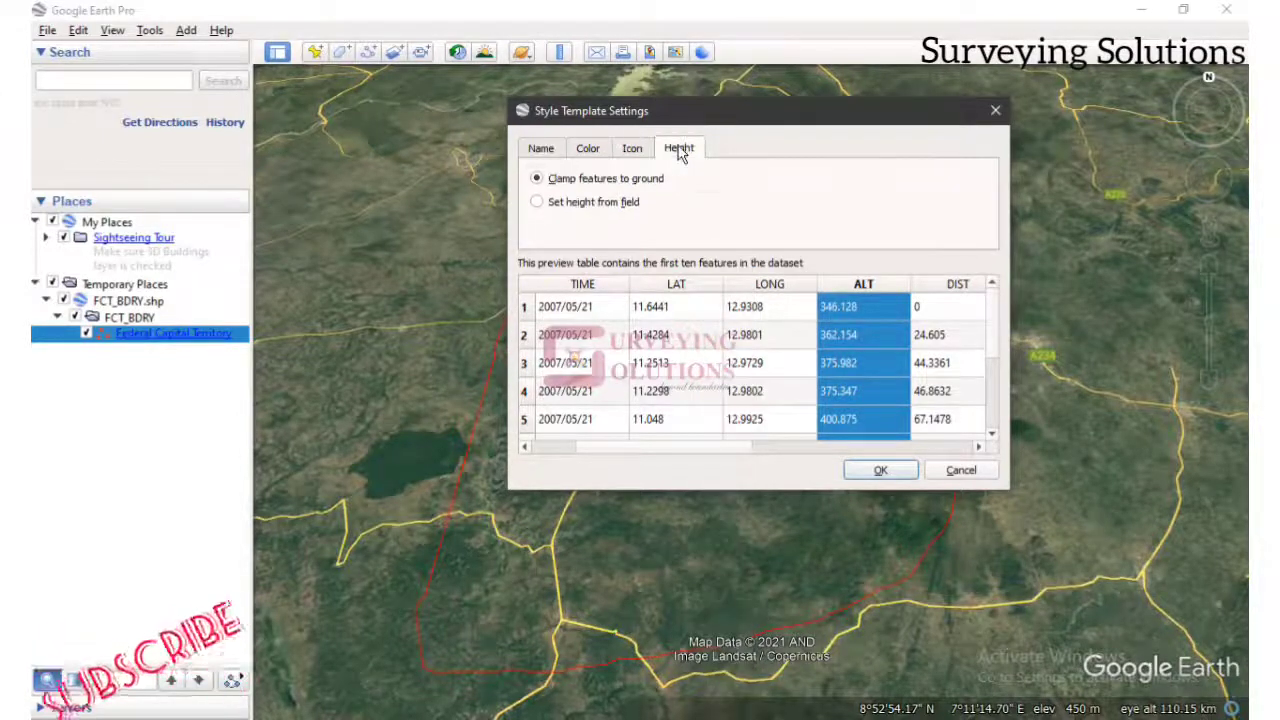
{"action": "left_click", "coordinate": [540, 150]}
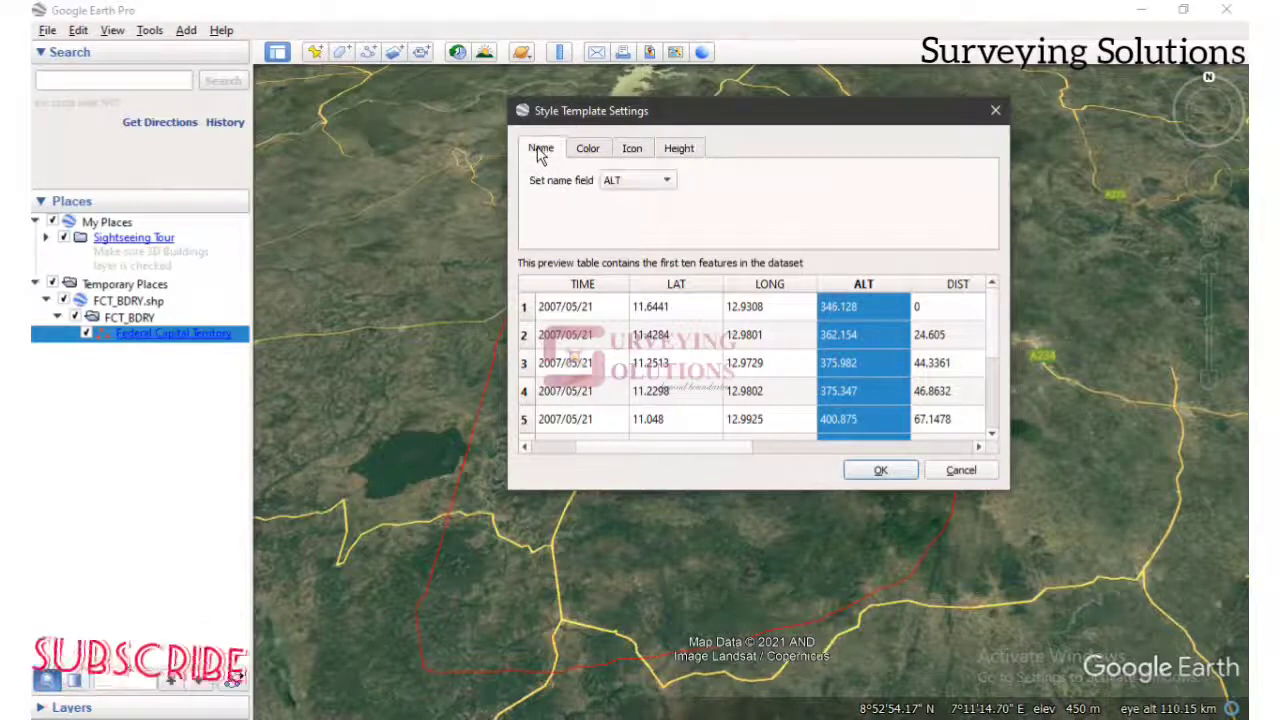
{"action": "left_click", "coordinate": [634, 151]}
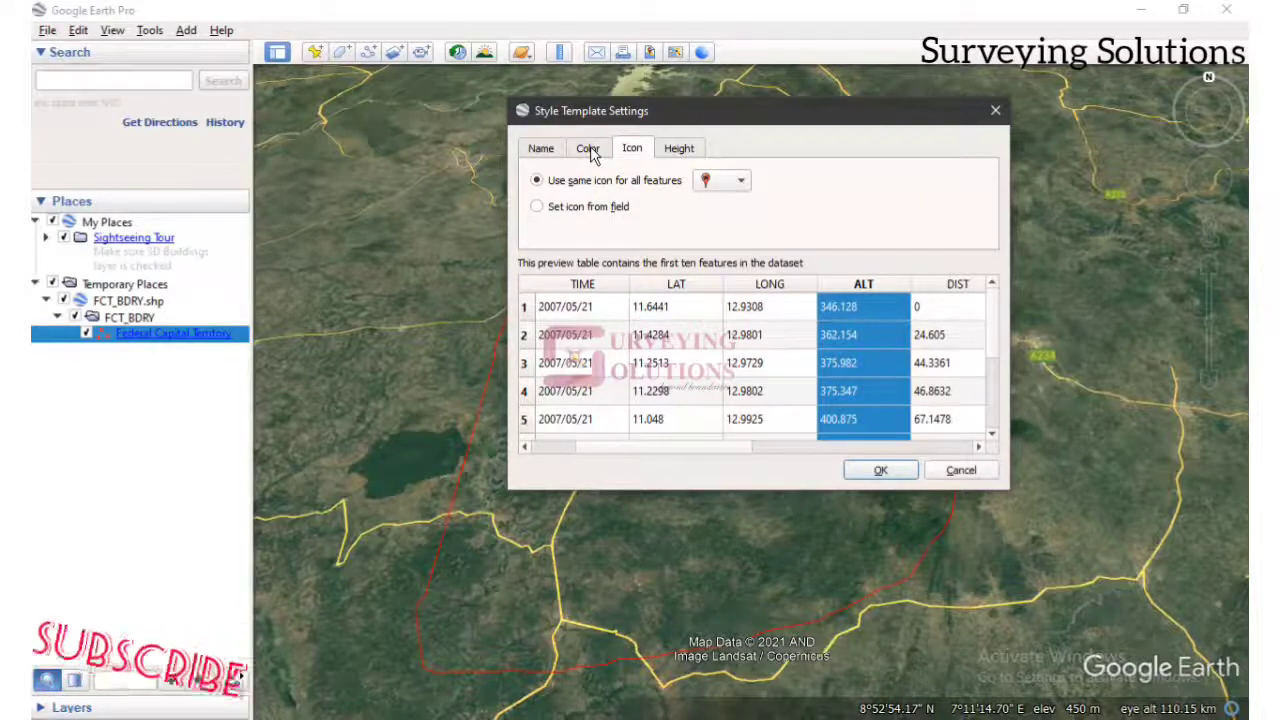
{"action": "left_click", "coordinate": [588, 150]}
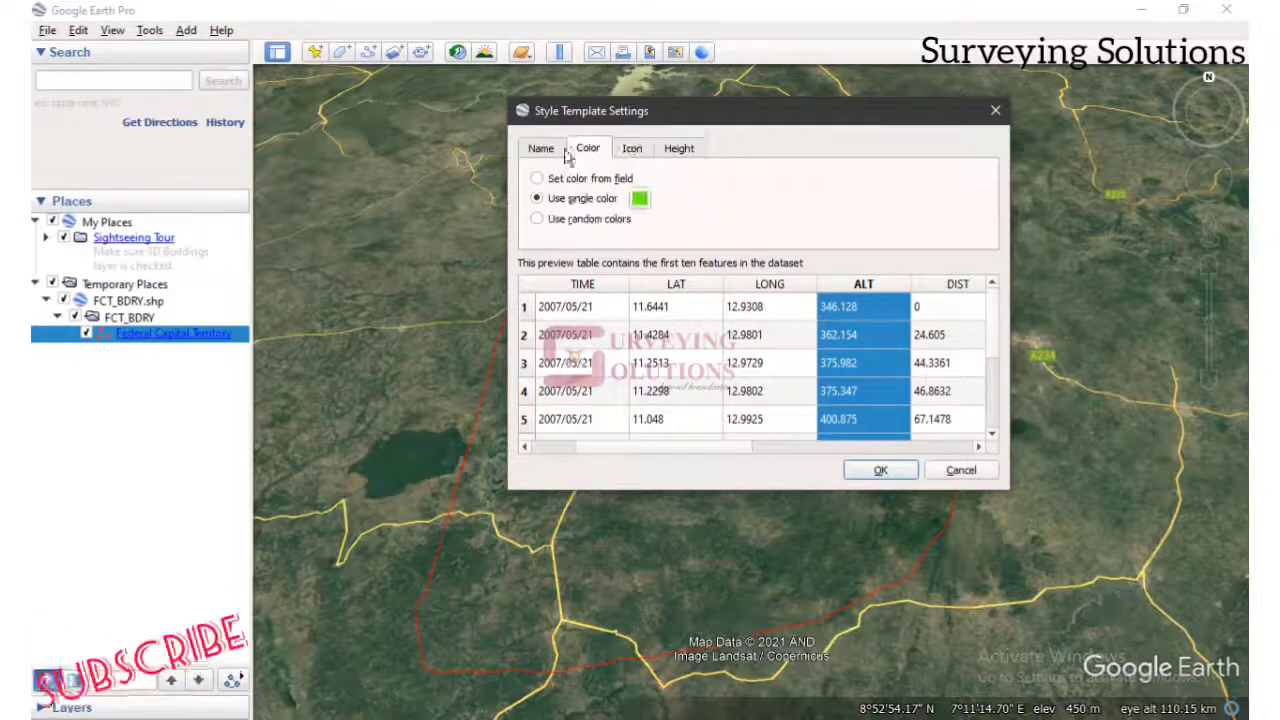
{"action": "left_click", "coordinate": [548, 152]}
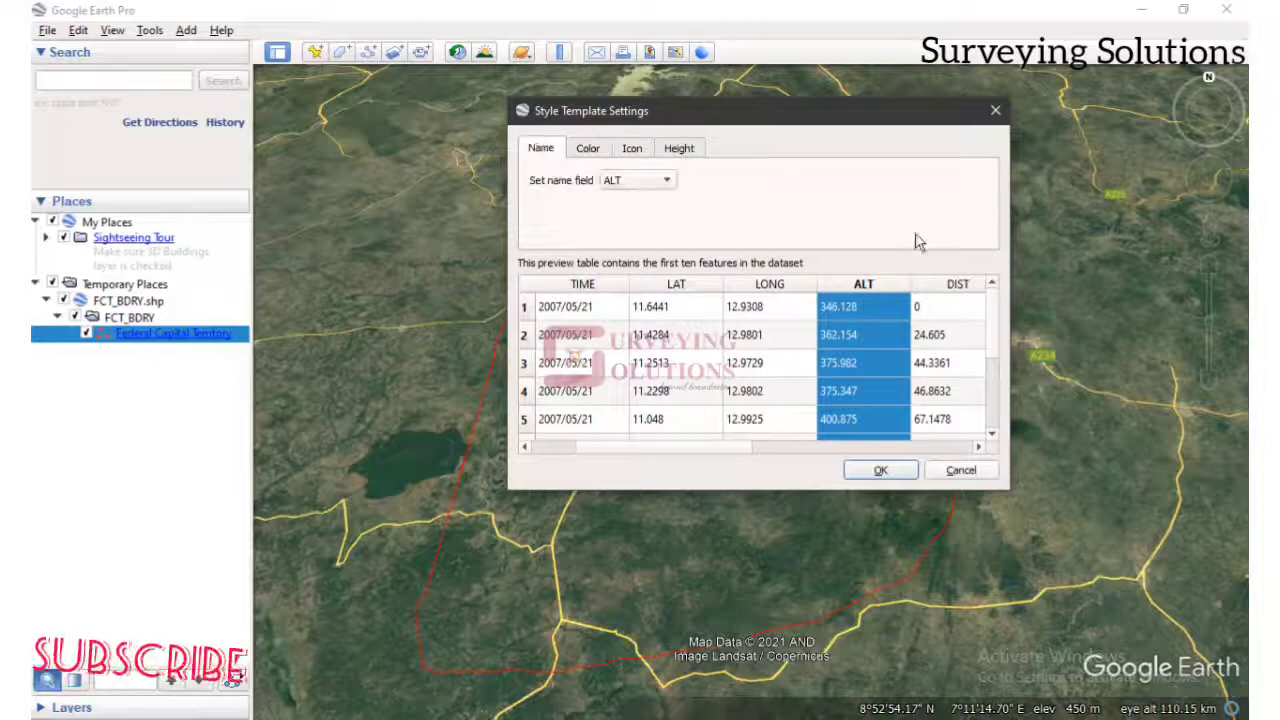
{"action": "left_click", "coordinate": [883, 470]}
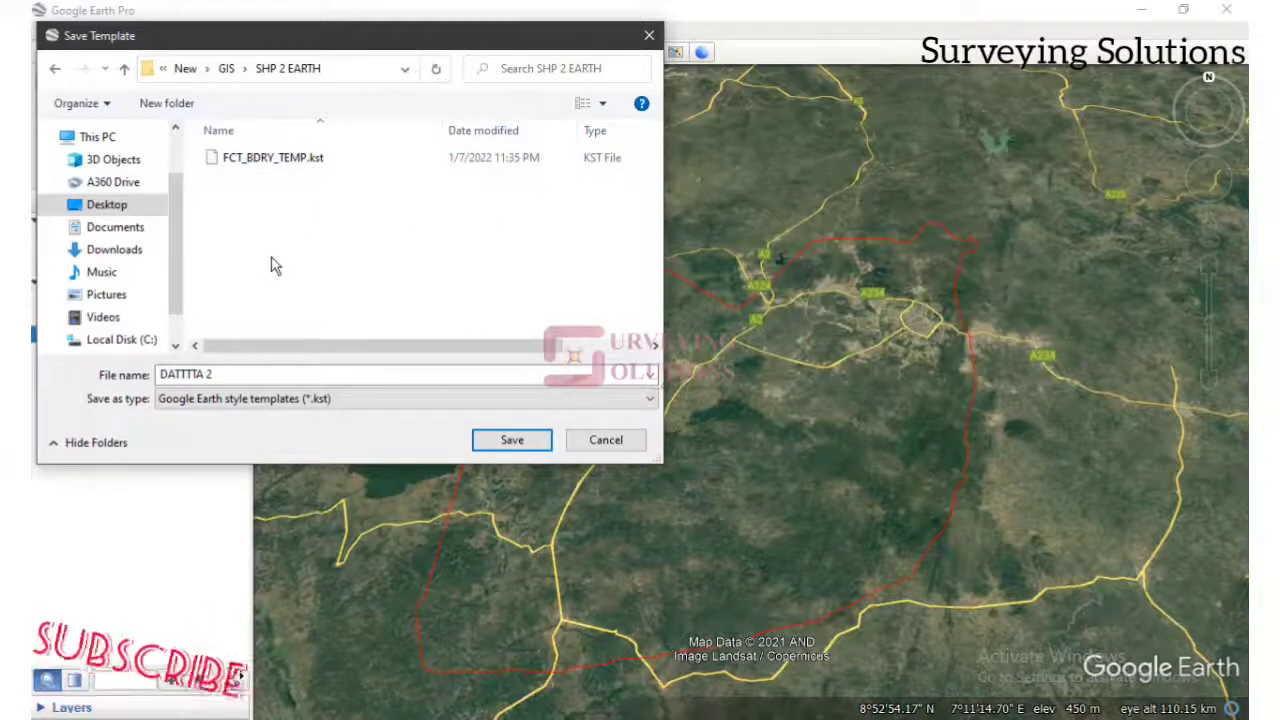
Save the style template as DATTTTA 2_TEMP in the SHP 2 EARTH folder.
{"action": "left_click", "coordinate": [238, 373]}
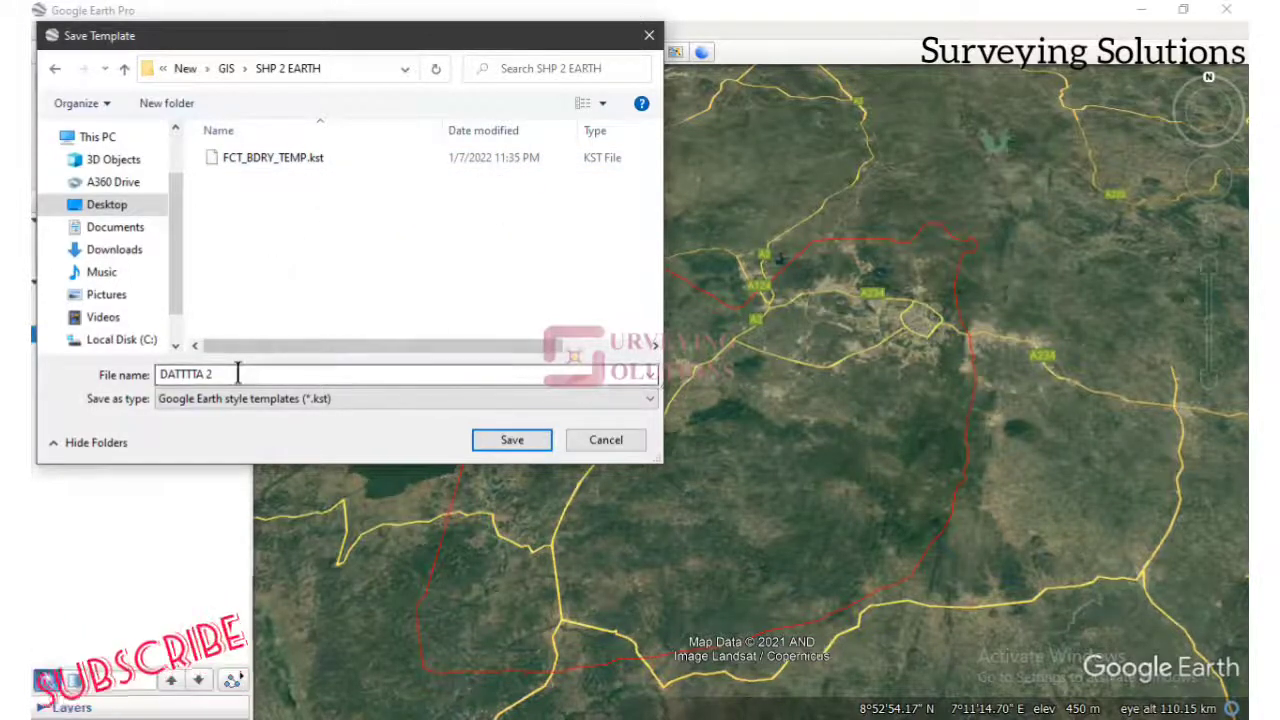
{"action": "double_click", "coordinate": [238, 373]}
{"action": "left_click", "coordinate": [238, 373]}
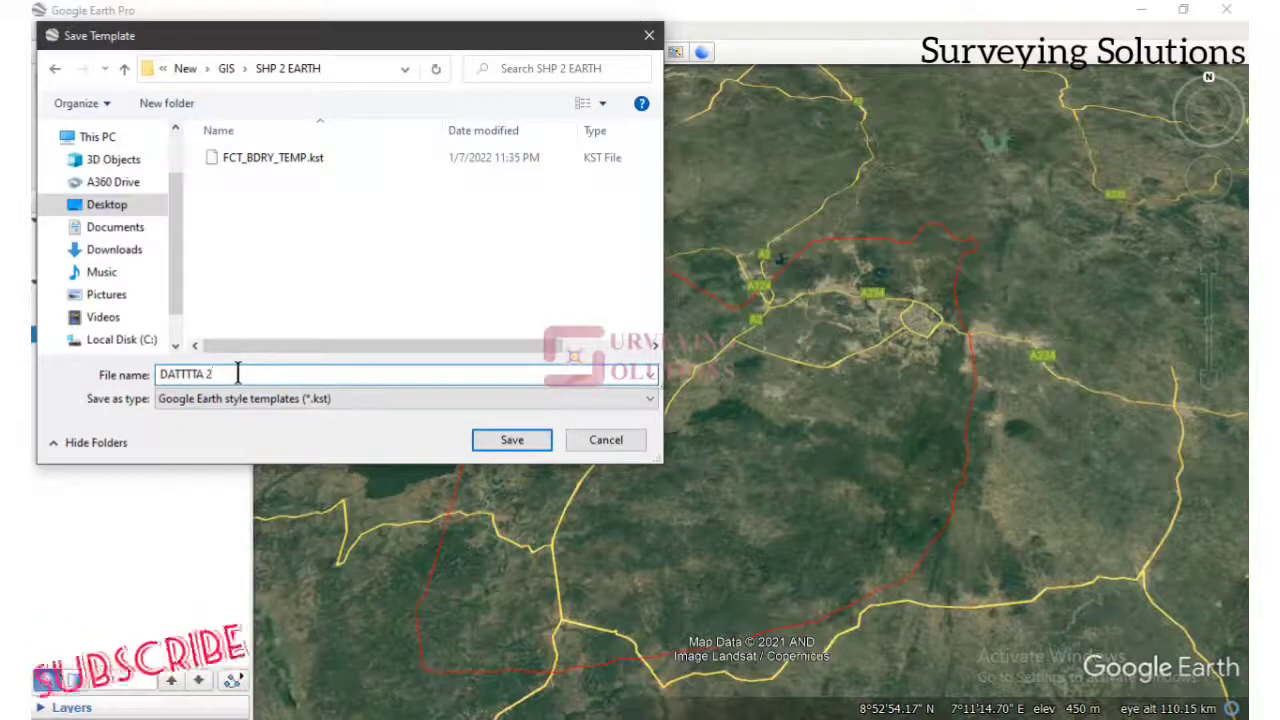
{"action": "type", "text": "_T"}
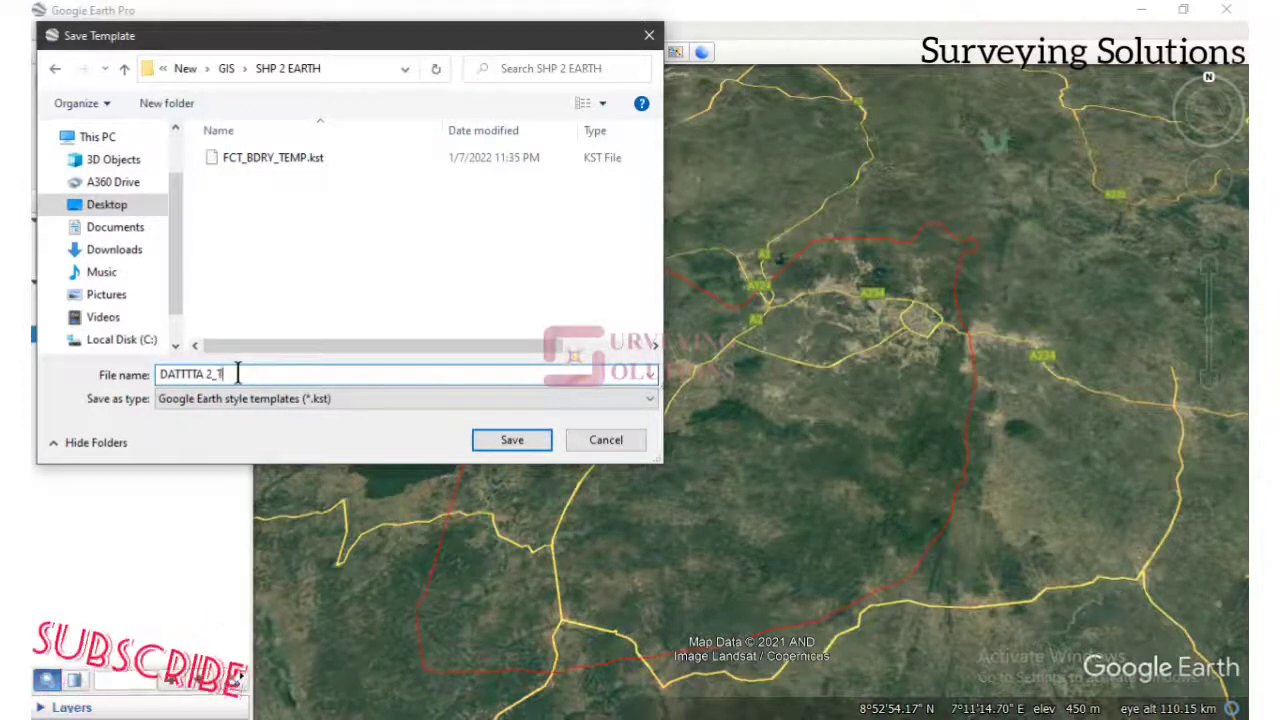
{"action": "type", "text": "EMP"}
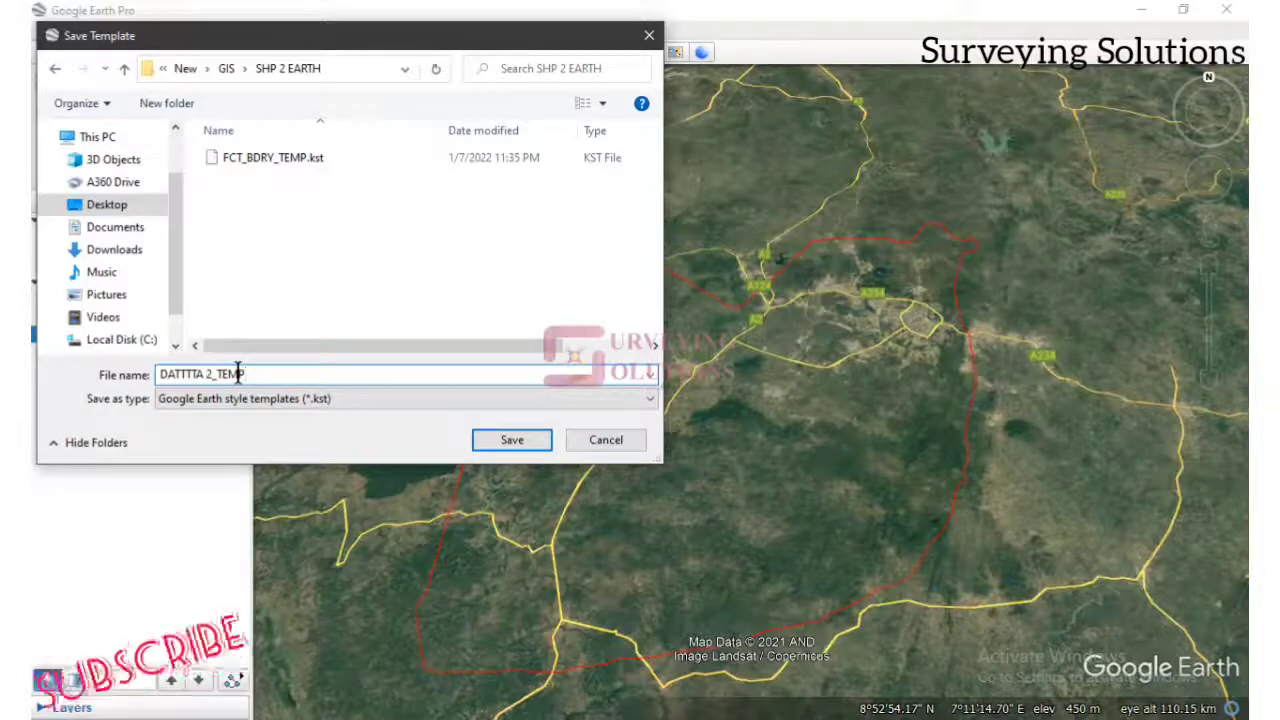
{"action": "left_click", "coordinate": [509, 443]}
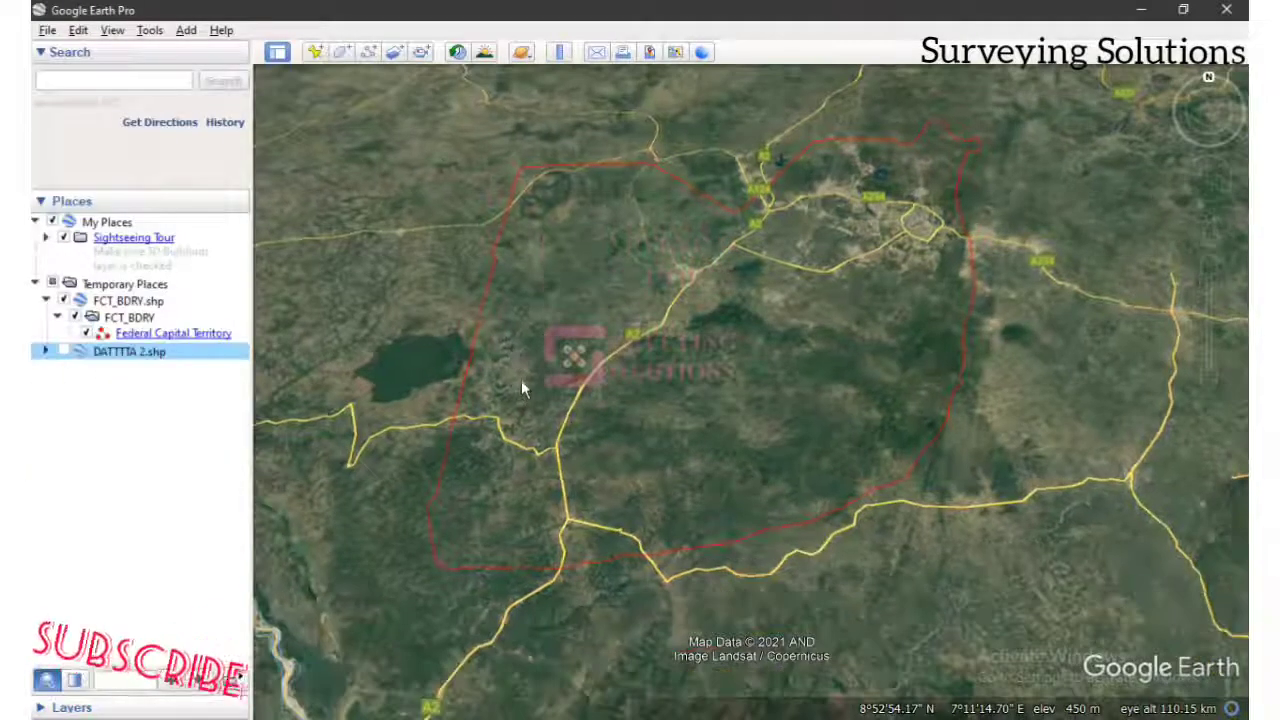
Show the DATTTTA 2.shp layer on the map and look over its points and altitude labels.
{"action": "scroll", "coordinate": [558, 346], "scroll_direction": "down", "scroll_amount": 3}
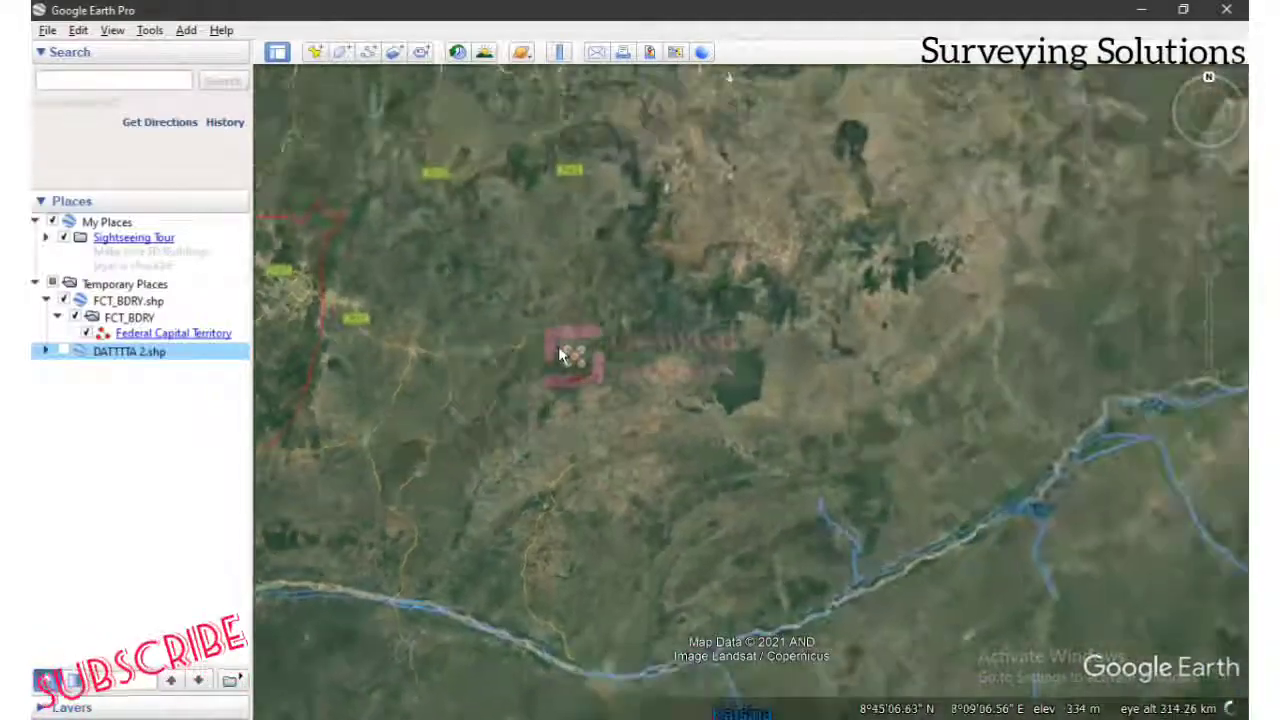
{"action": "scroll", "coordinate": [558, 346], "scroll_direction": "up", "scroll_amount": 4}
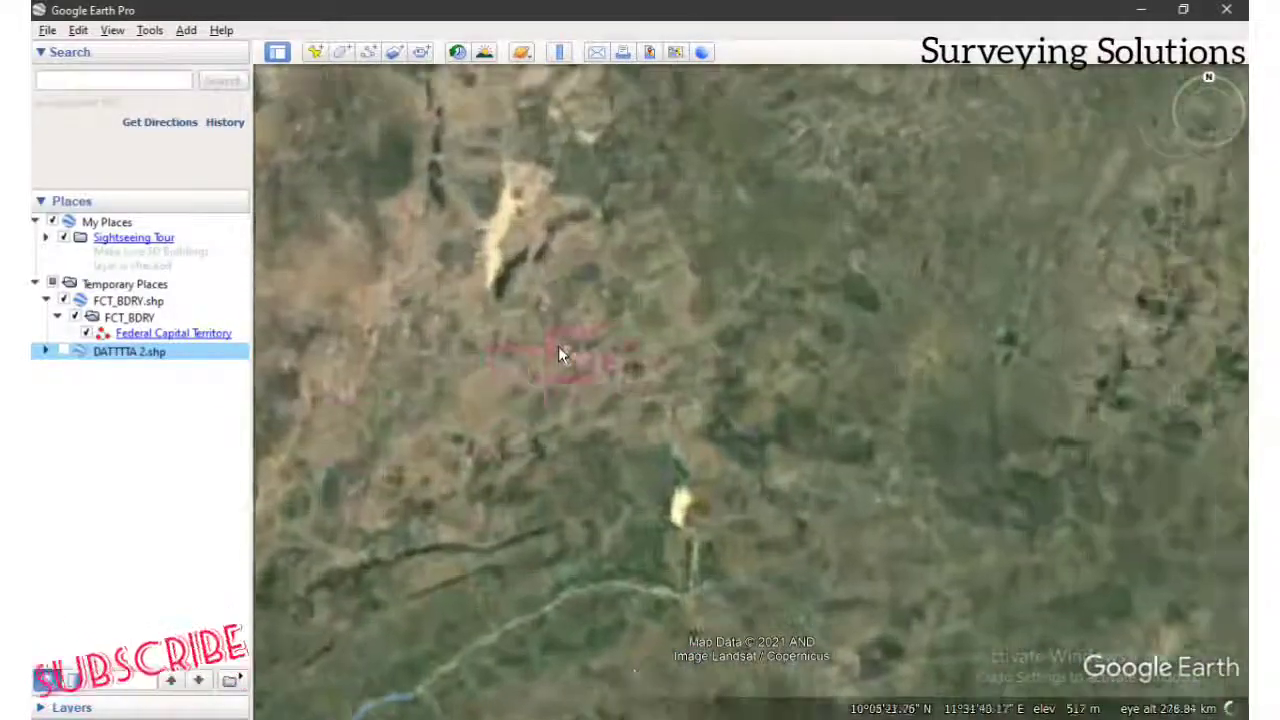
{"action": "scroll", "coordinate": [558, 346], "scroll_direction": "up", "scroll_amount": 2}
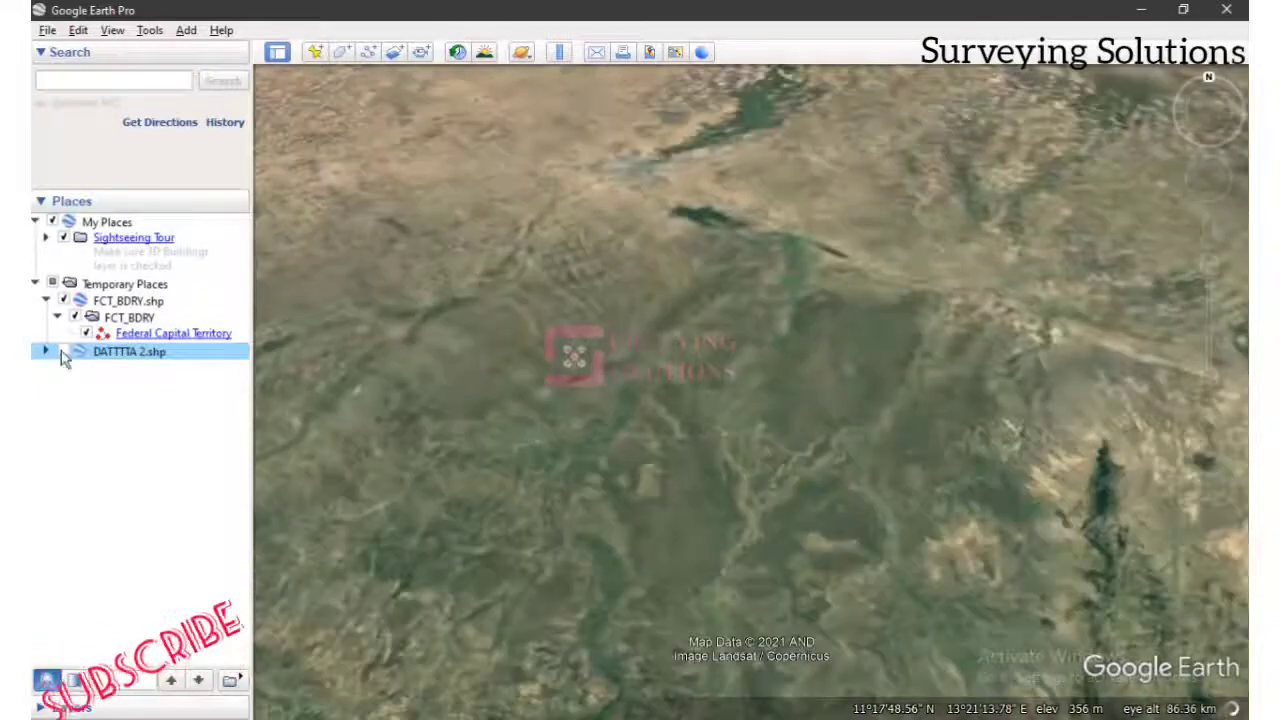
{"action": "left_click", "coordinate": [62, 352]}
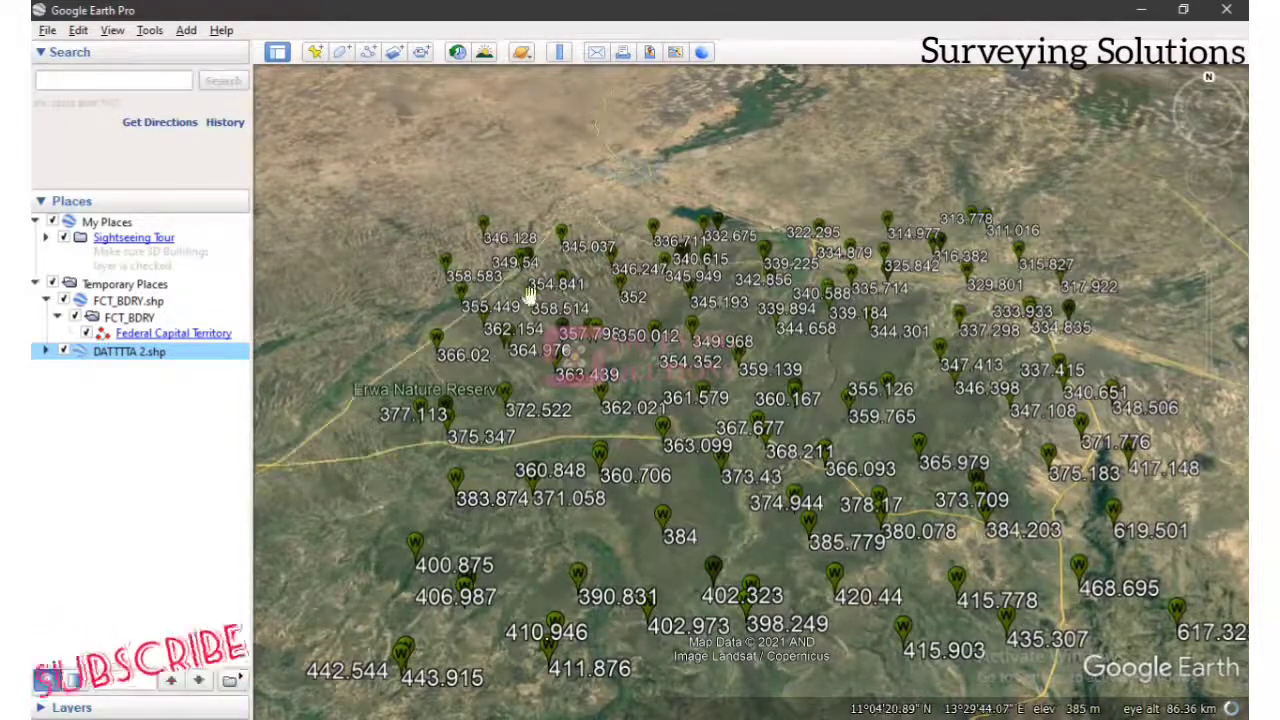
{"action": "left_click", "coordinate": [678, 370]}
{"action": "scroll", "coordinate": [678, 370], "scroll_direction": "down", "scroll_amount": 3}
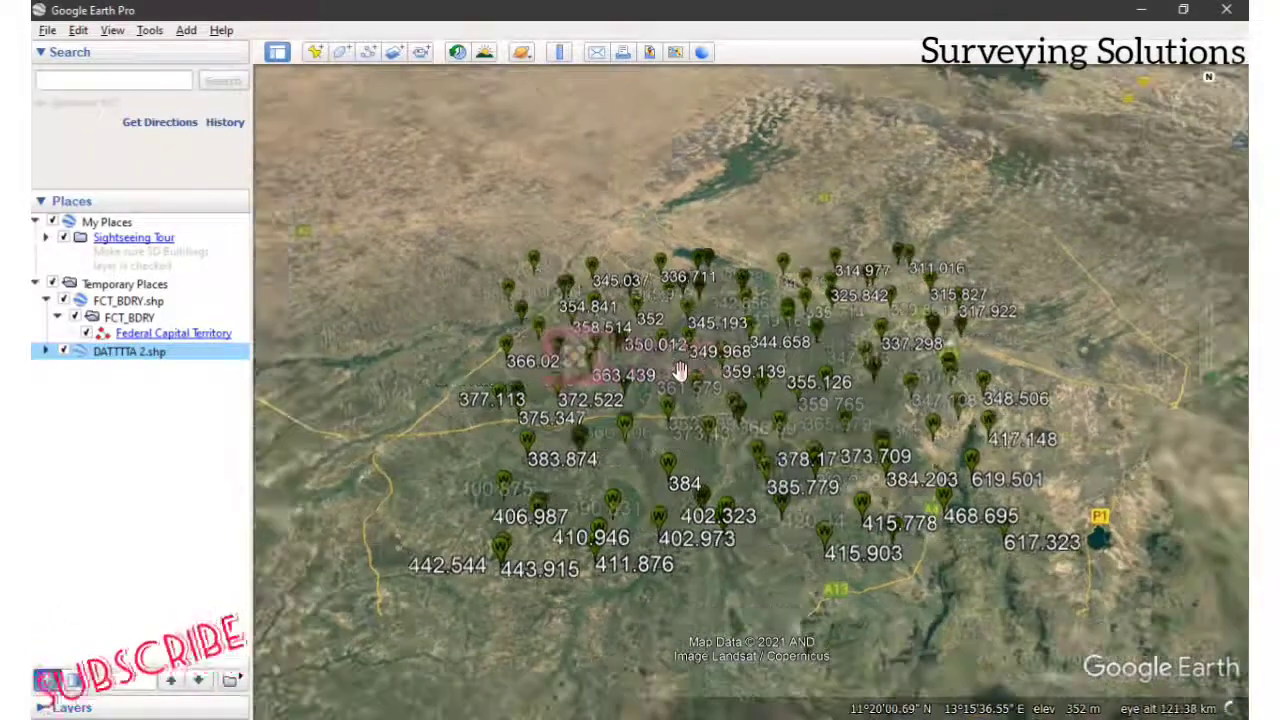
{"action": "scroll", "coordinate": [778, 362], "scroll_direction": "up", "scroll_amount": 5}
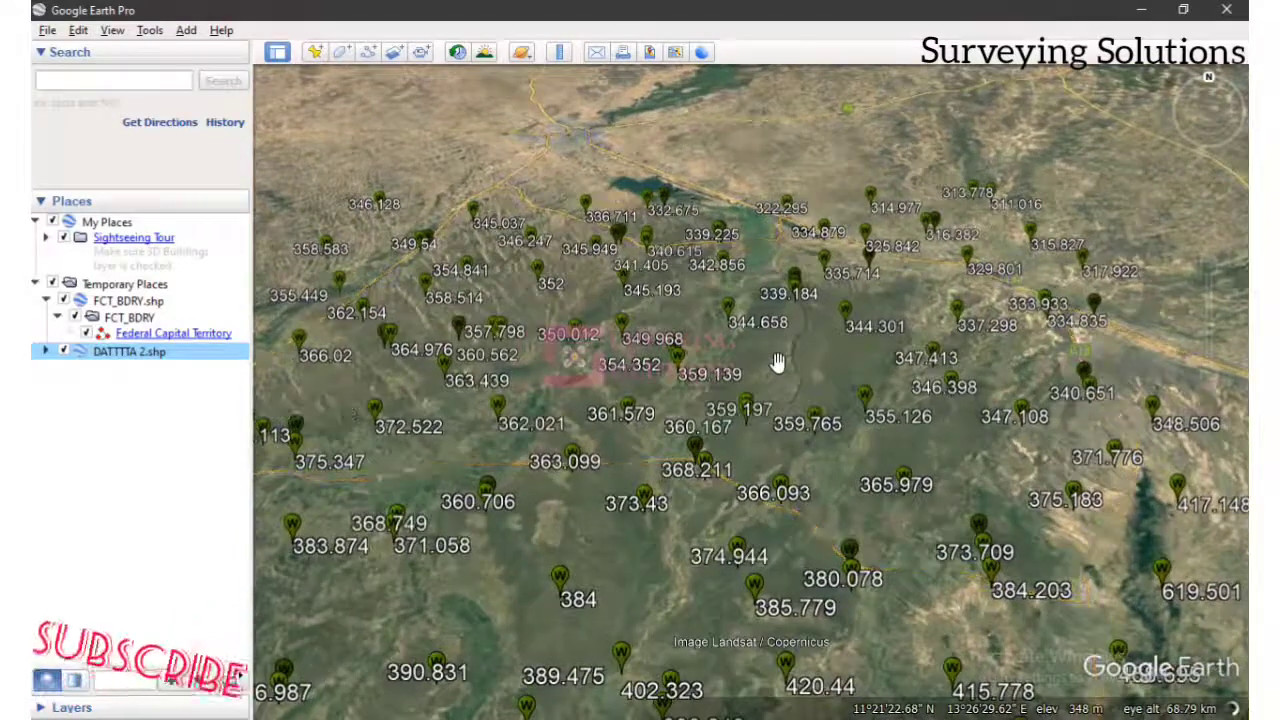
{"action": "scroll", "coordinate": [766, 260], "scroll_direction": "down", "scroll_amount": 2}
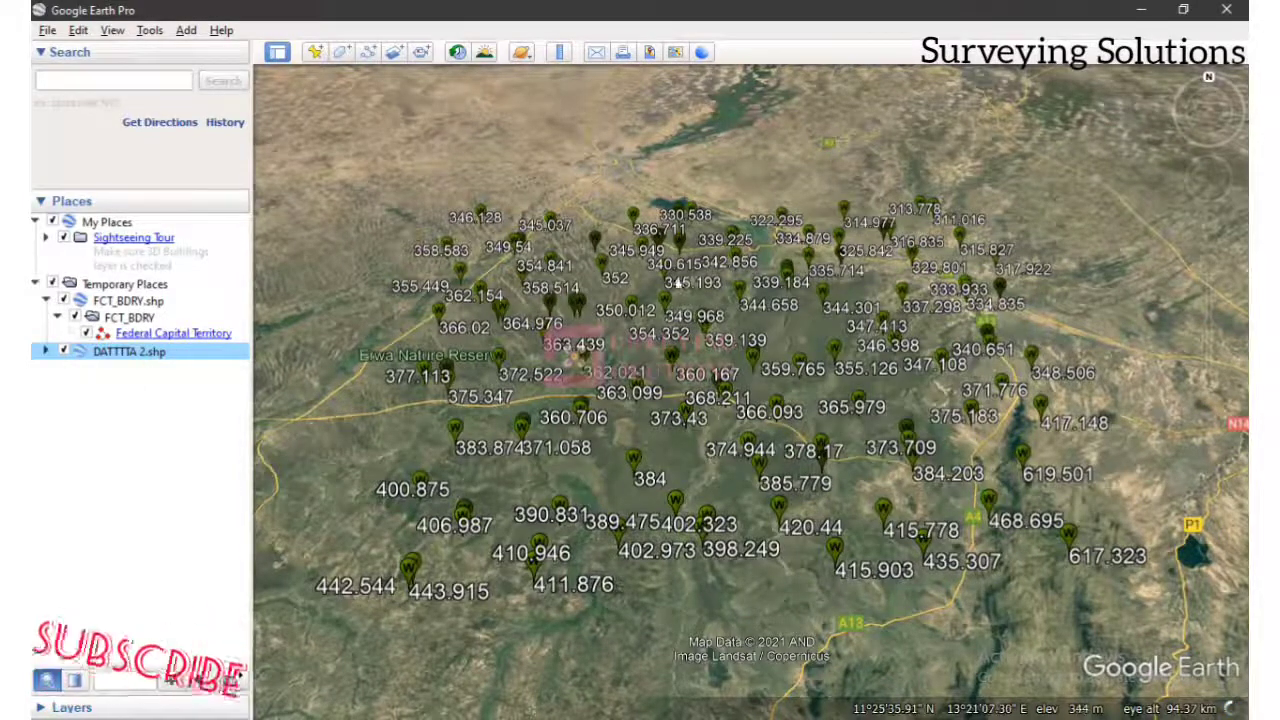
Expand DATTTTA 2.shp down to its individual points and hide the placemarks 315.827, 311.016 and 313.778.
{"action": "left_click", "coordinate": [44, 351]}
{"action": "left_click", "coordinate": [59, 368]}
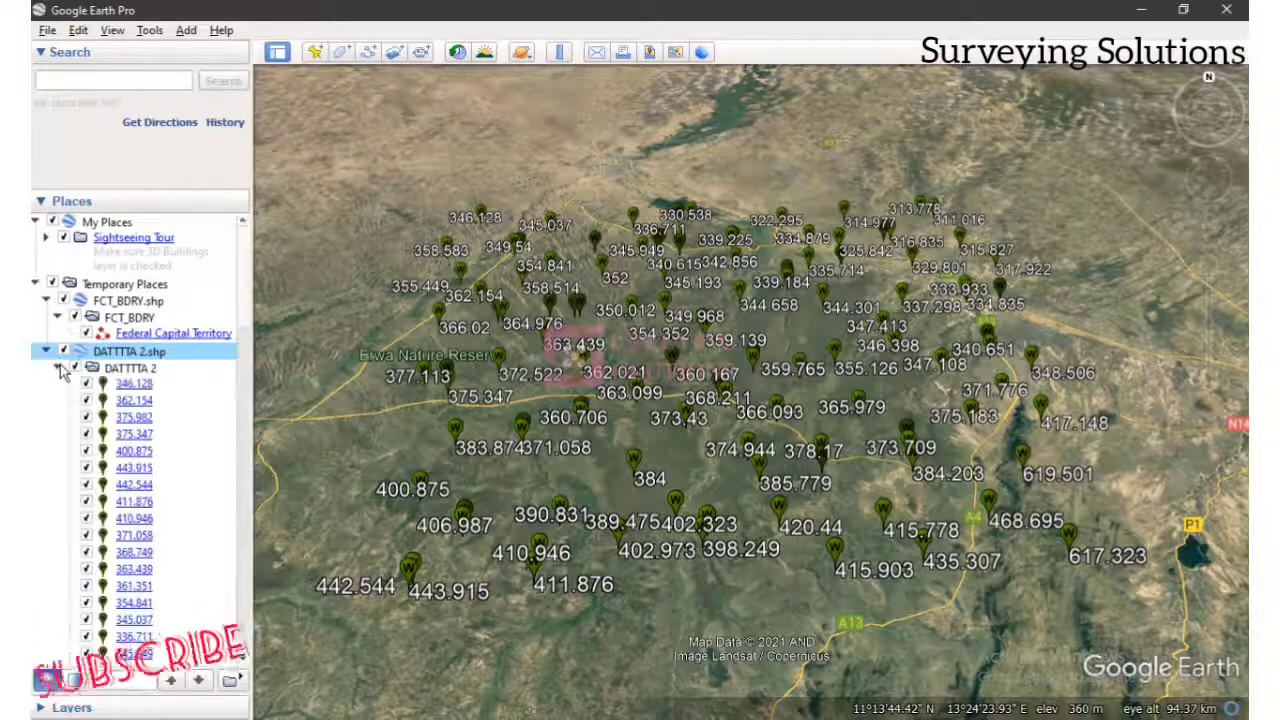
{"action": "scroll", "coordinate": [134, 420], "scroll_direction": "down", "scroll_amount": 3}
{"action": "scroll", "coordinate": [134, 420], "scroll_direction": "down", "scroll_amount": 10}
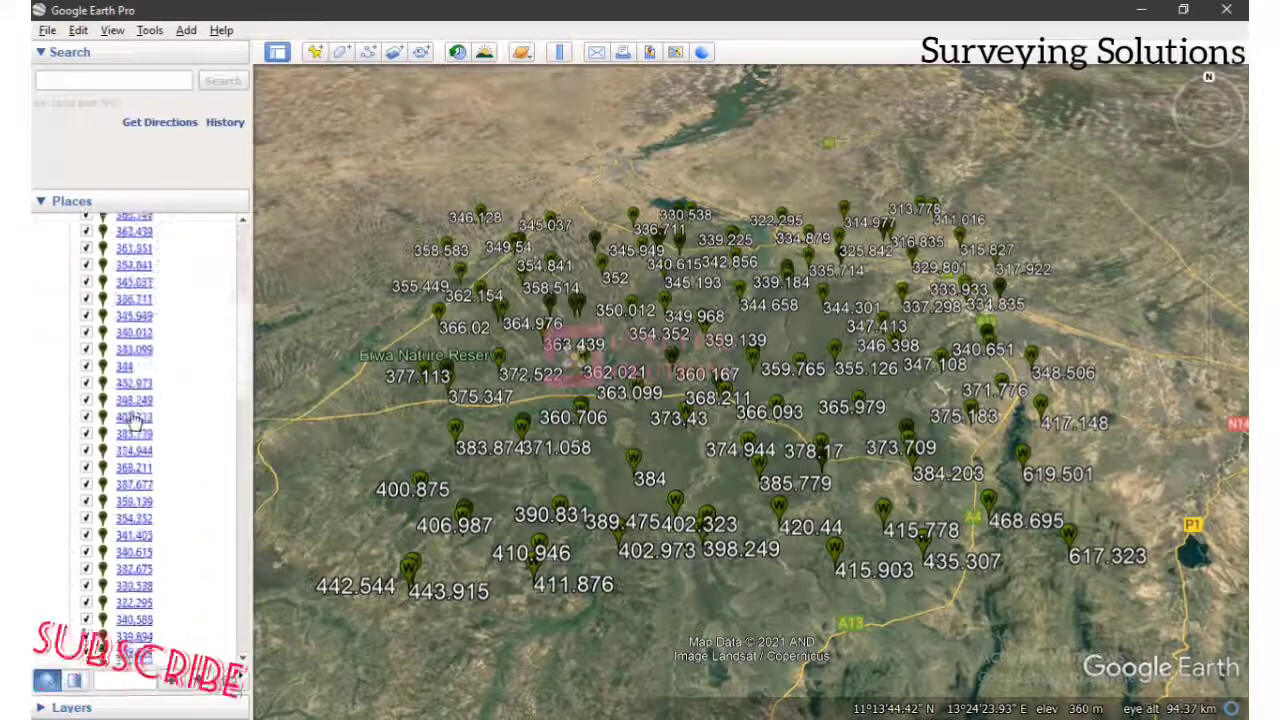
{"action": "scroll", "coordinate": [134, 420], "scroll_direction": "down", "scroll_amount": 5}
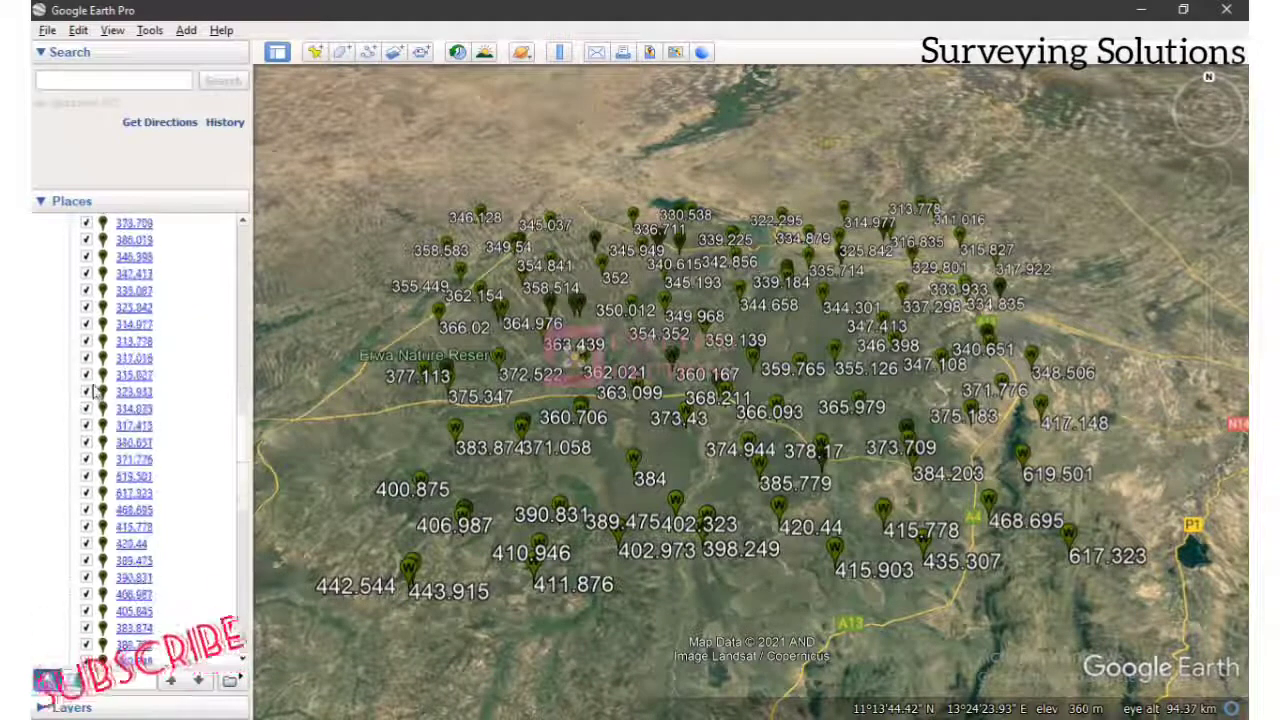
{"action": "left_click", "coordinate": [88, 372]}
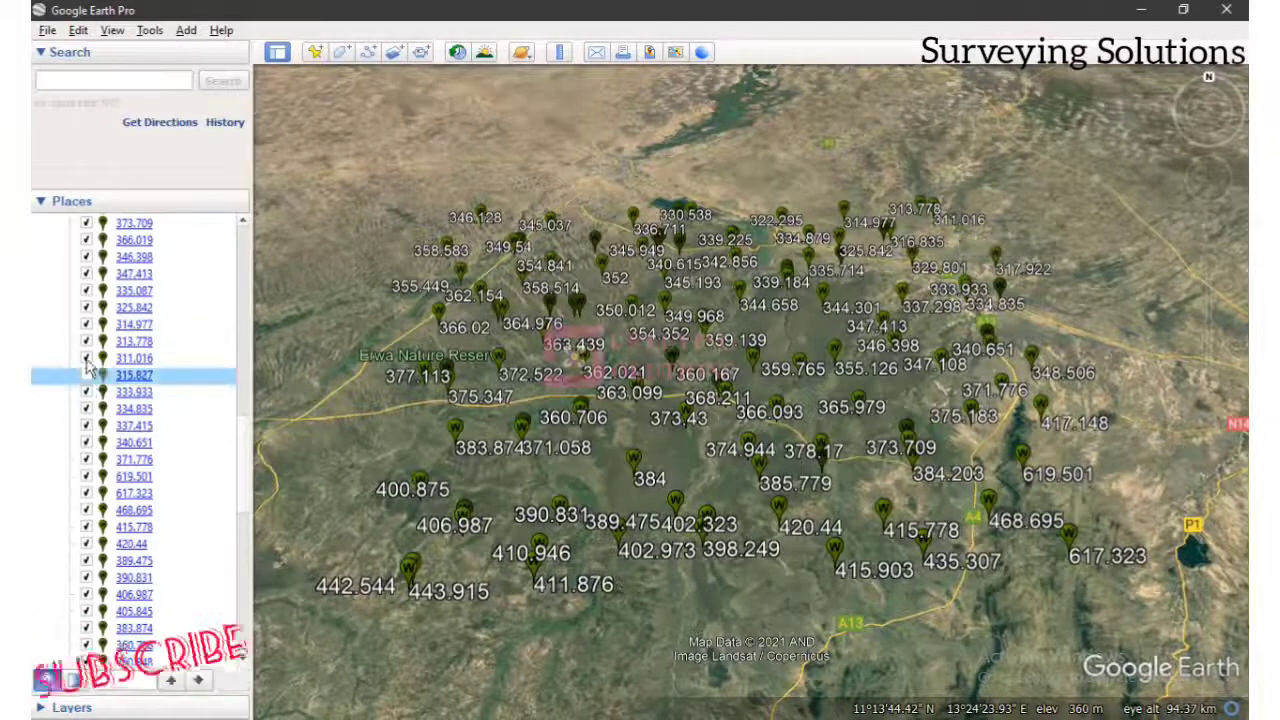
{"action": "left_click", "coordinate": [87, 358]}
{"action": "left_click", "coordinate": [87, 341]}
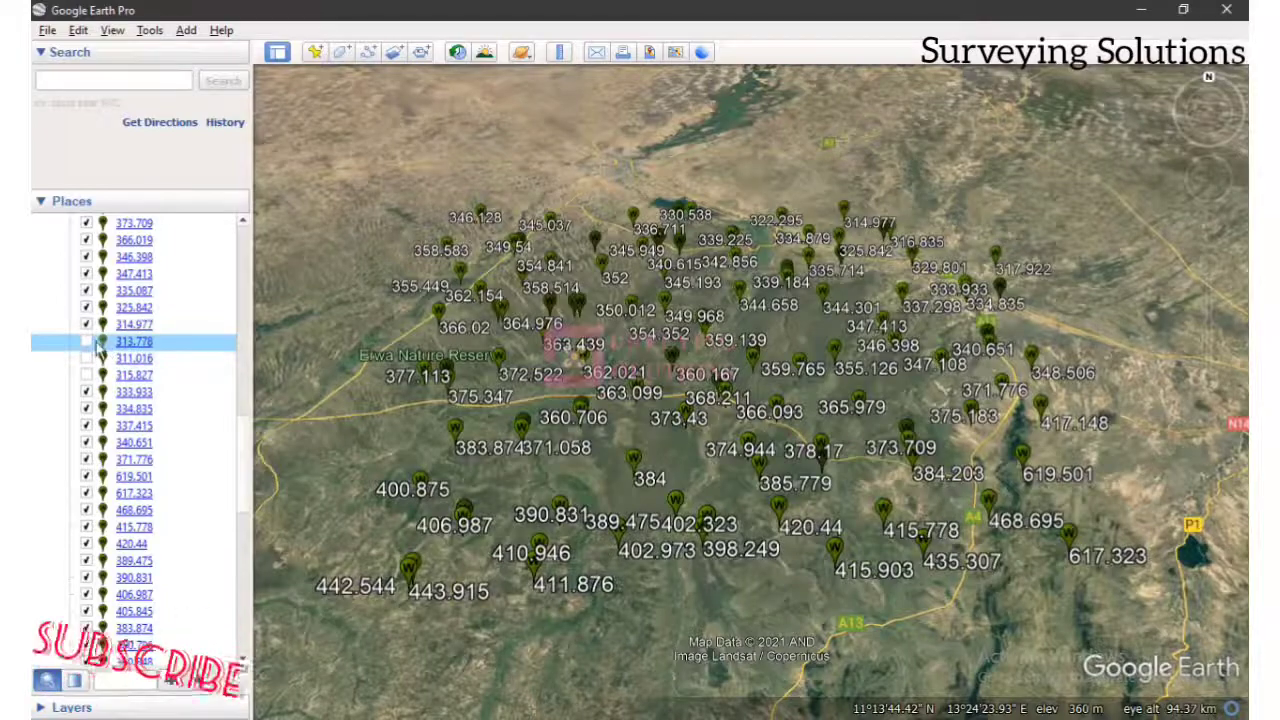
Zoom to placemark 313.778 and change its icon to the green pushpin.
{"action": "double_click", "coordinate": [104, 350]}
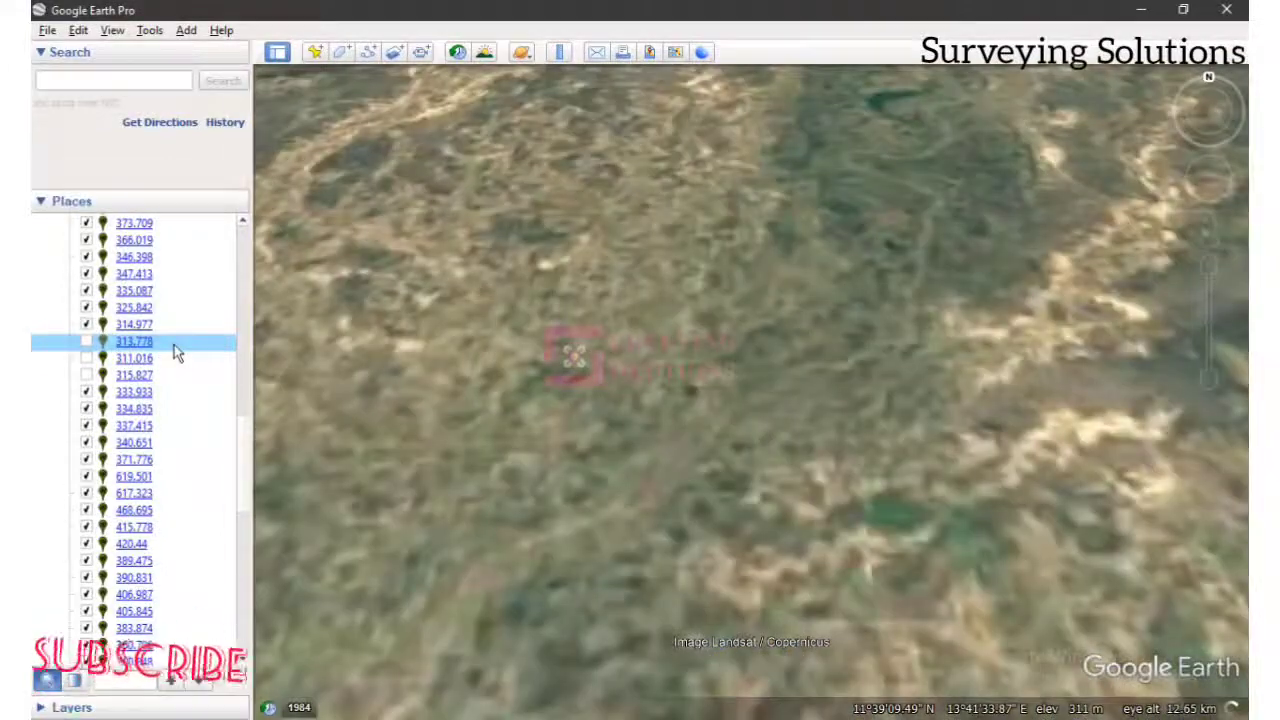
{"action": "right_click", "coordinate": [176, 352]}
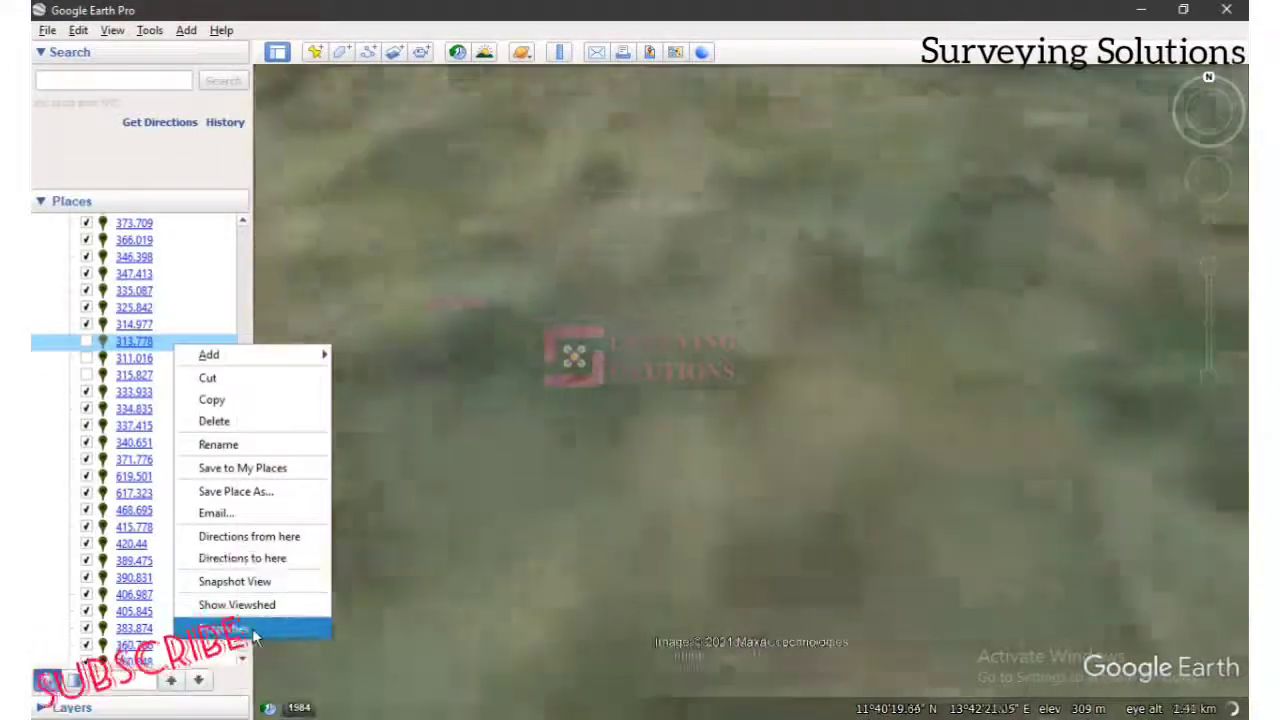
{"action": "left_click", "coordinate": [252, 628]}
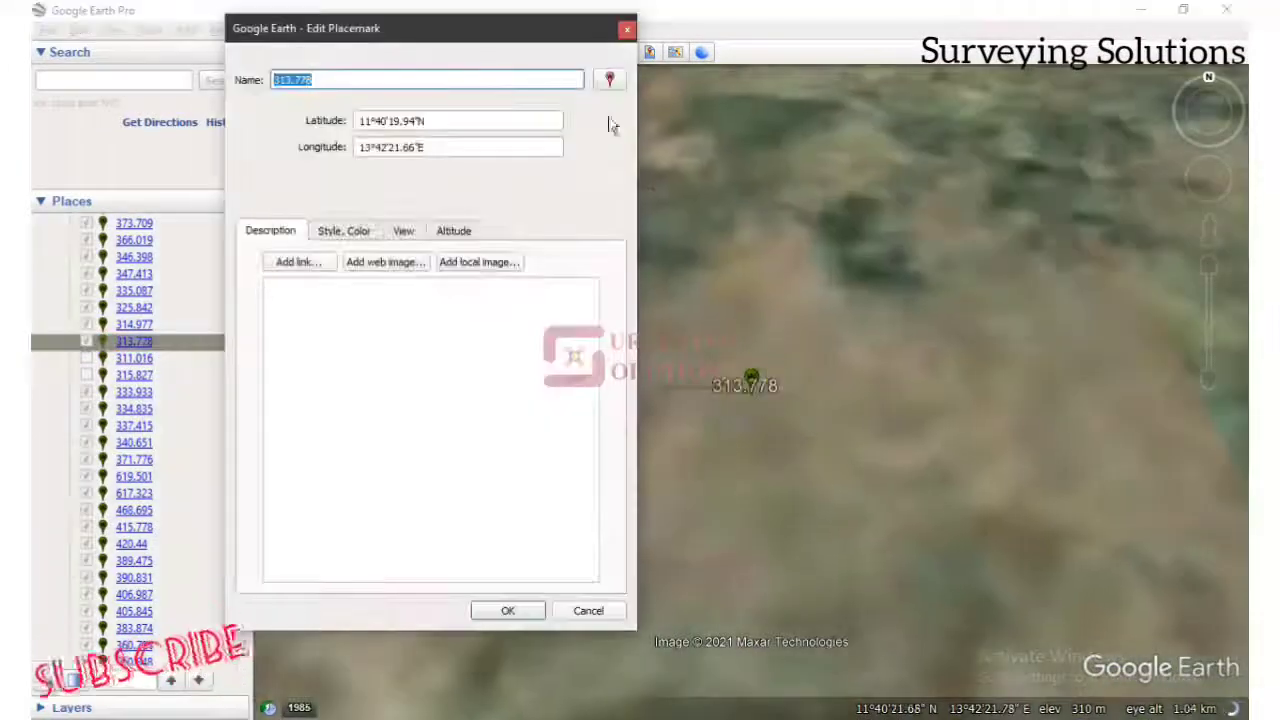
{"action": "left_click", "coordinate": [609, 82]}
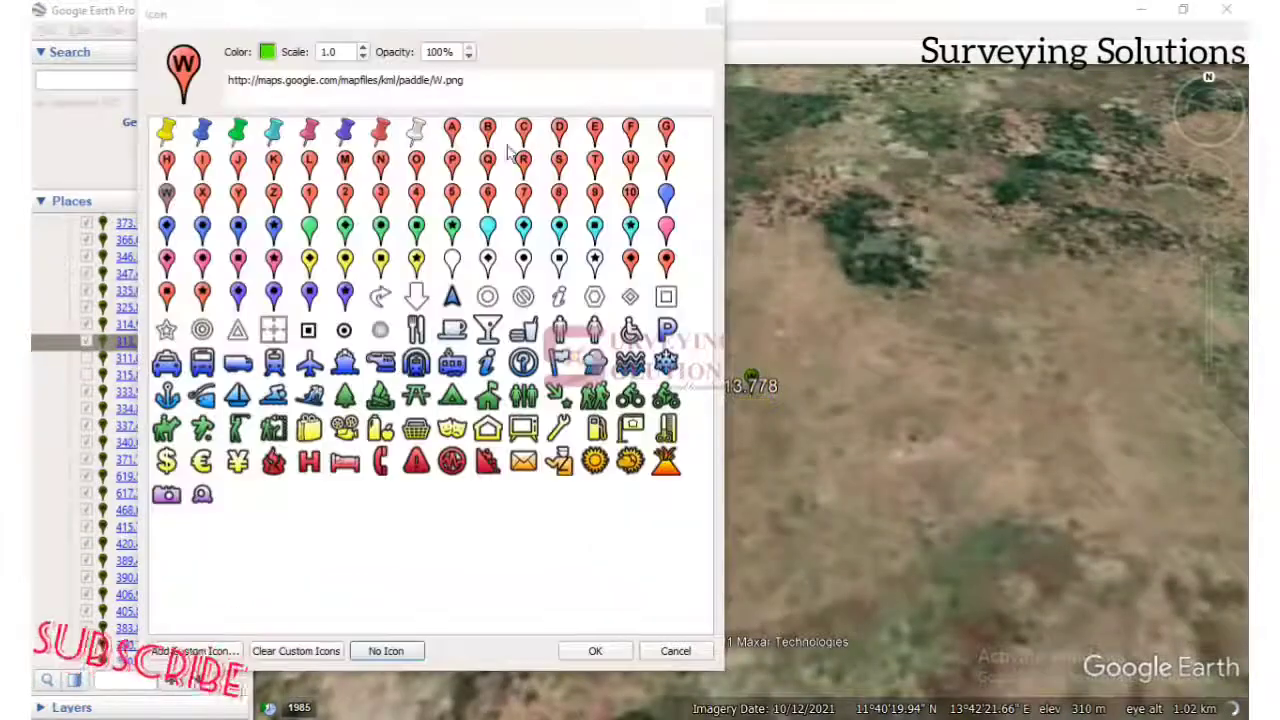
{"action": "left_click", "coordinate": [239, 130]}
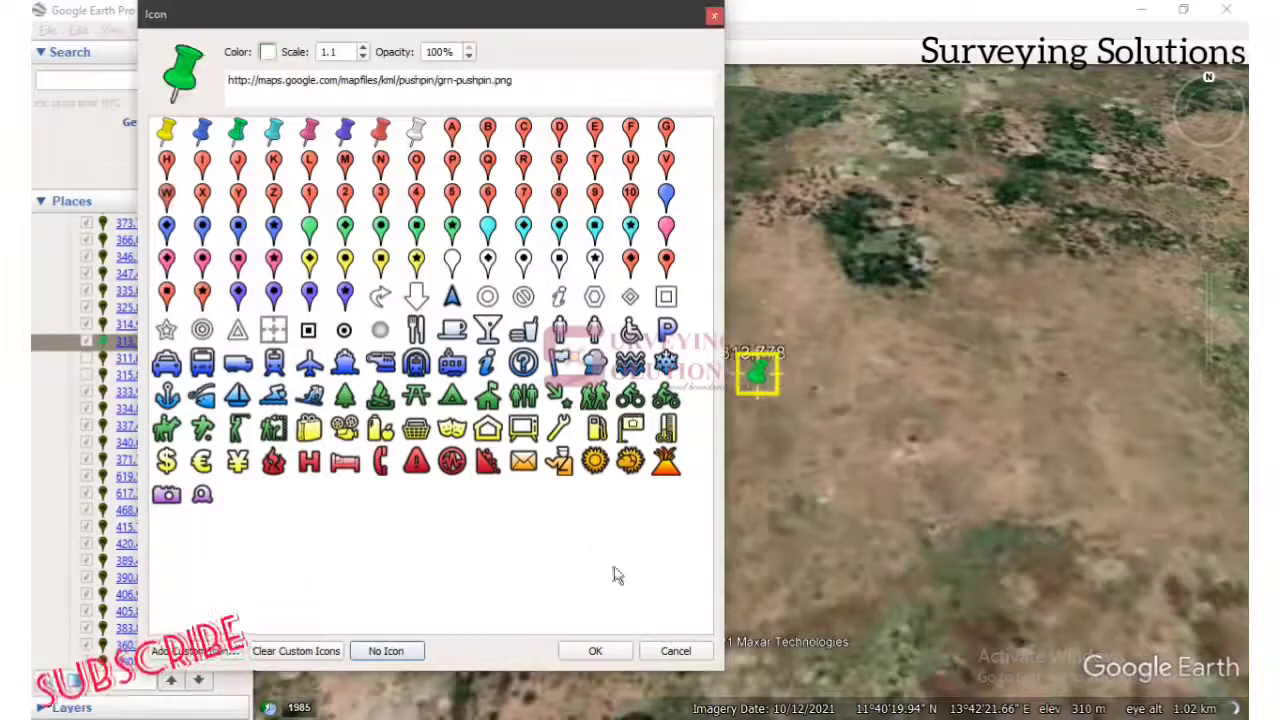
{"action": "left_click", "coordinate": [591, 652]}
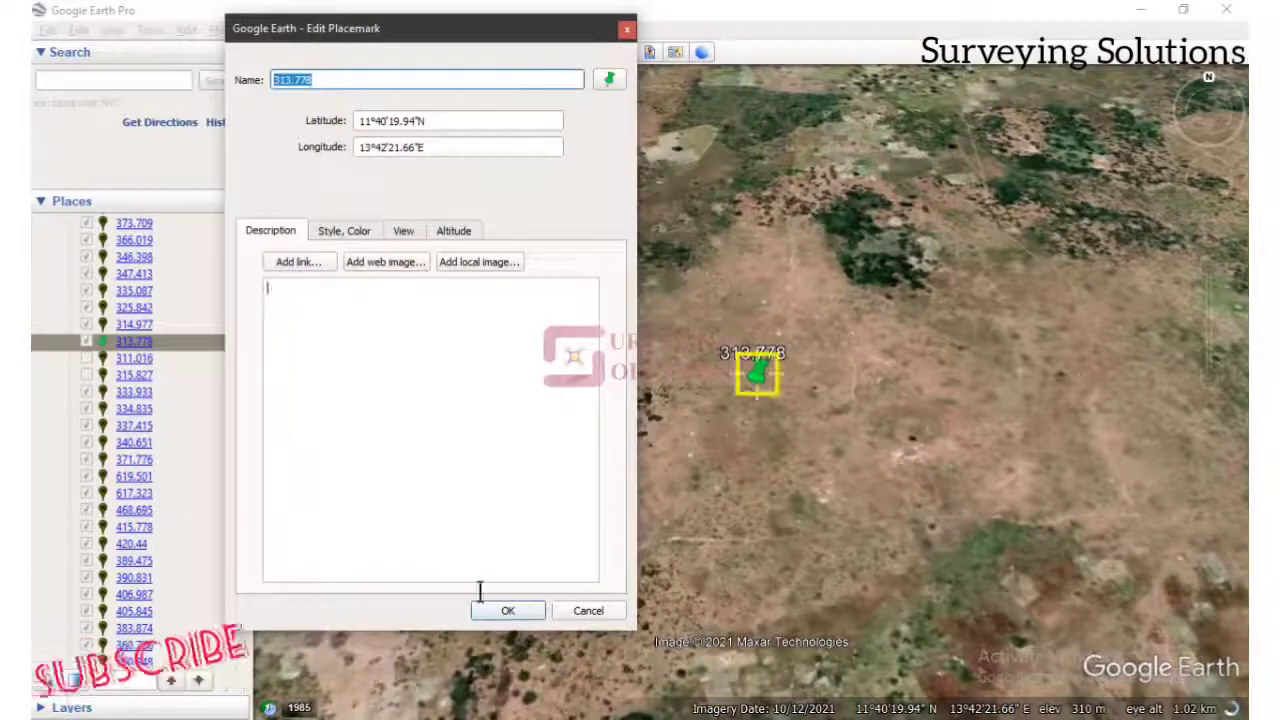
{"action": "left_click", "coordinate": [507, 609]}
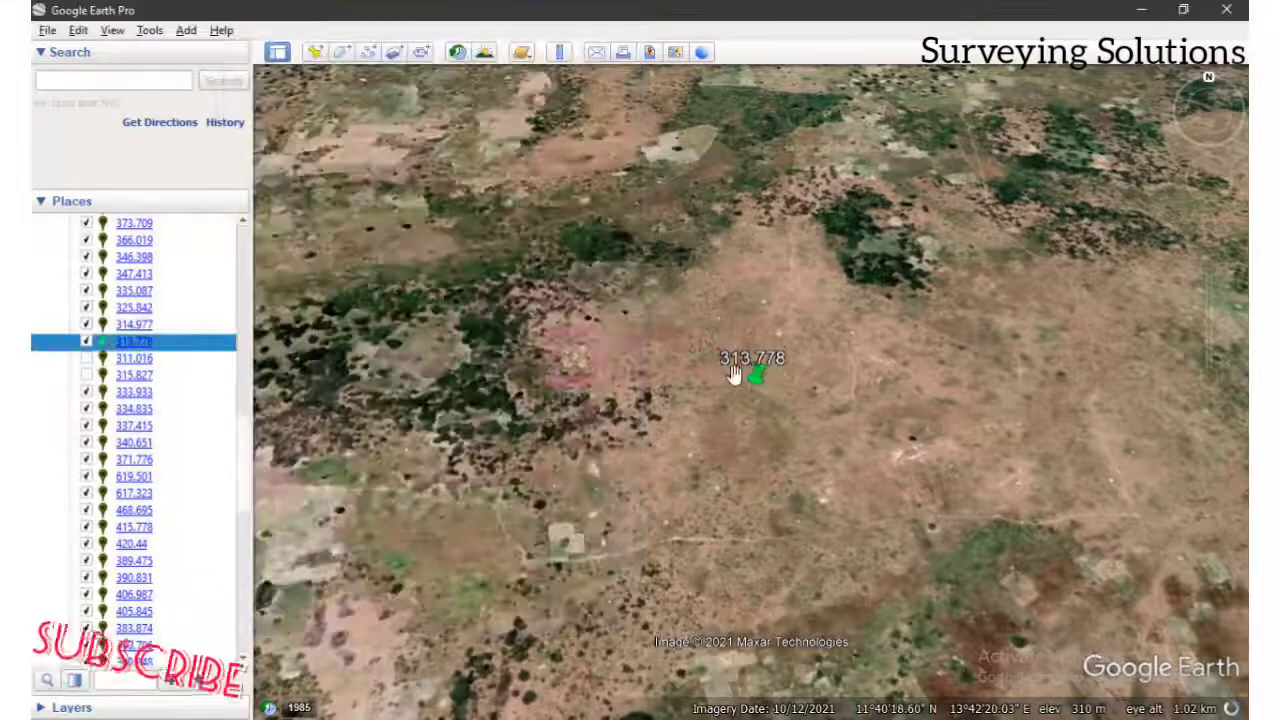
Collapse the DATTTTA 2 folder and compare the restyled 313.778 placemark with the surrounding points on the map.
{"action": "scroll", "coordinate": [690, 456], "scroll_direction": "down", "scroll_amount": 3}
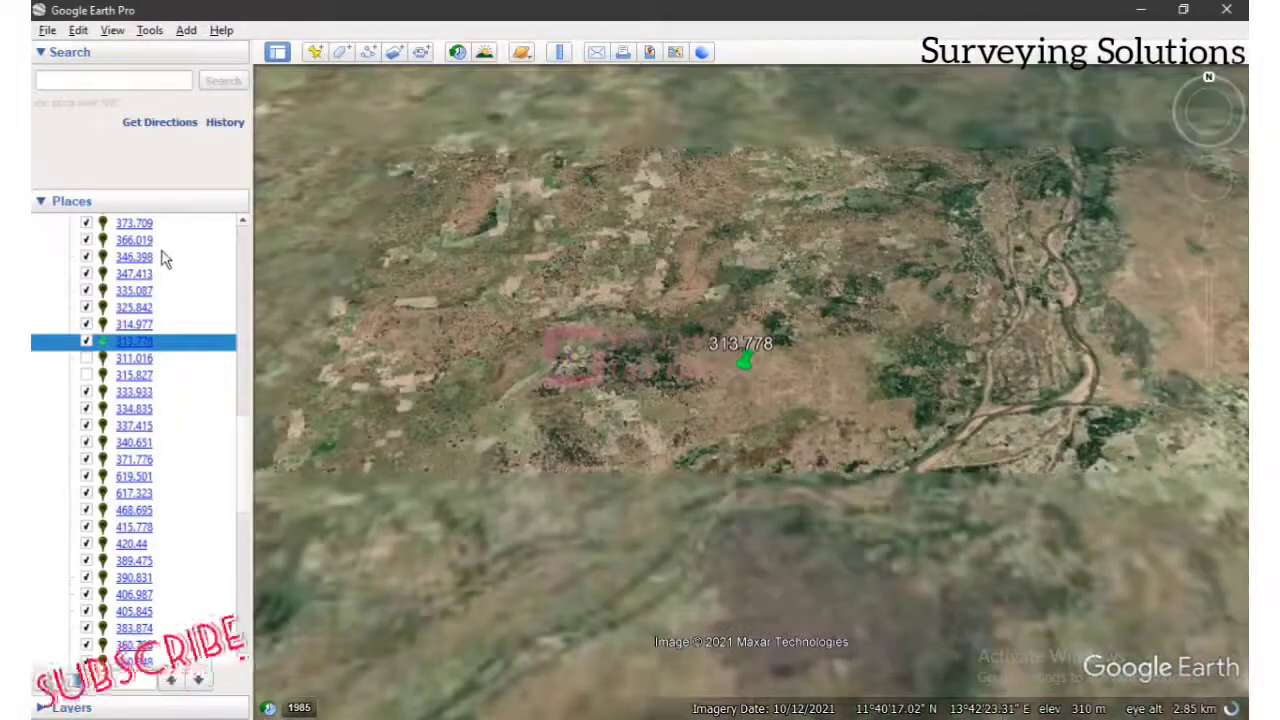
{"action": "scroll", "coordinate": [160, 262], "scroll_direction": "up", "scroll_amount": 8}
{"action": "scroll", "coordinate": [159, 268], "scroll_direction": "up", "scroll_amount": 10}
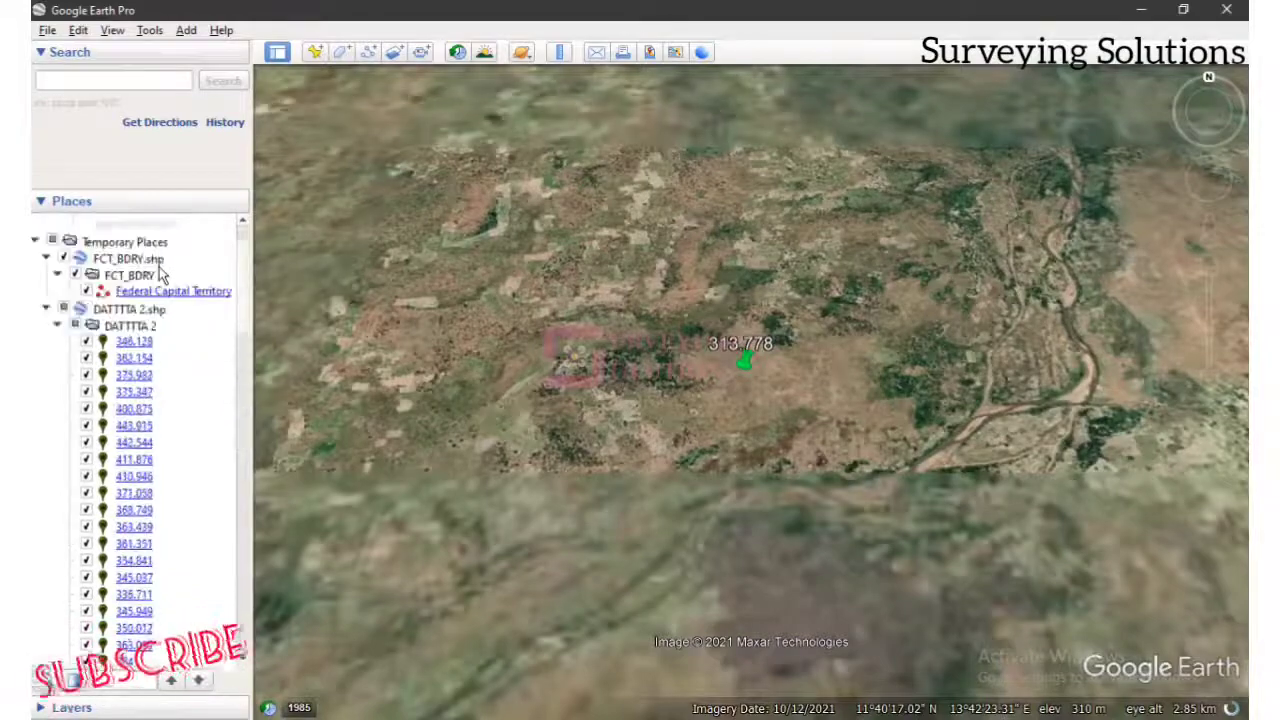
{"action": "left_click", "coordinate": [140, 369]}
{"action": "double_click", "coordinate": [140, 369]}
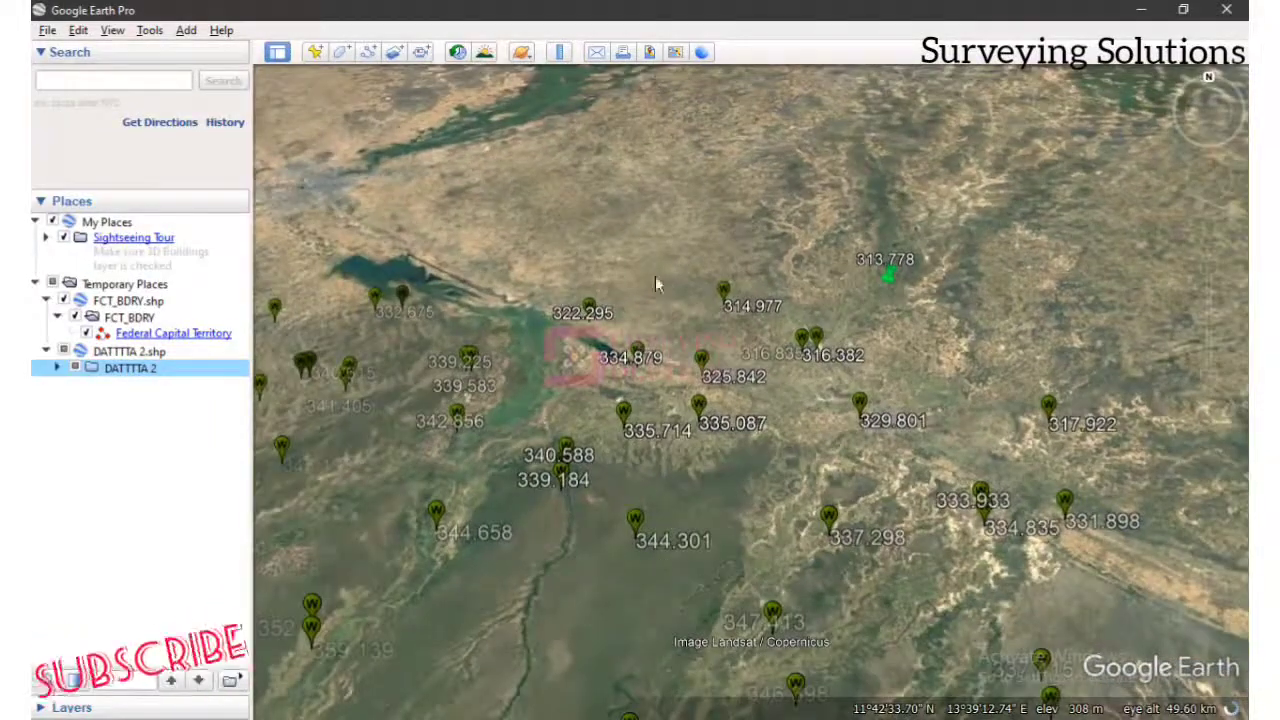
{"action": "scroll", "coordinate": [740, 285], "scroll_direction": "down", "scroll_amount": 3}
{"action": "scroll", "coordinate": [740, 285], "scroll_direction": "down", "scroll_amount": 3}
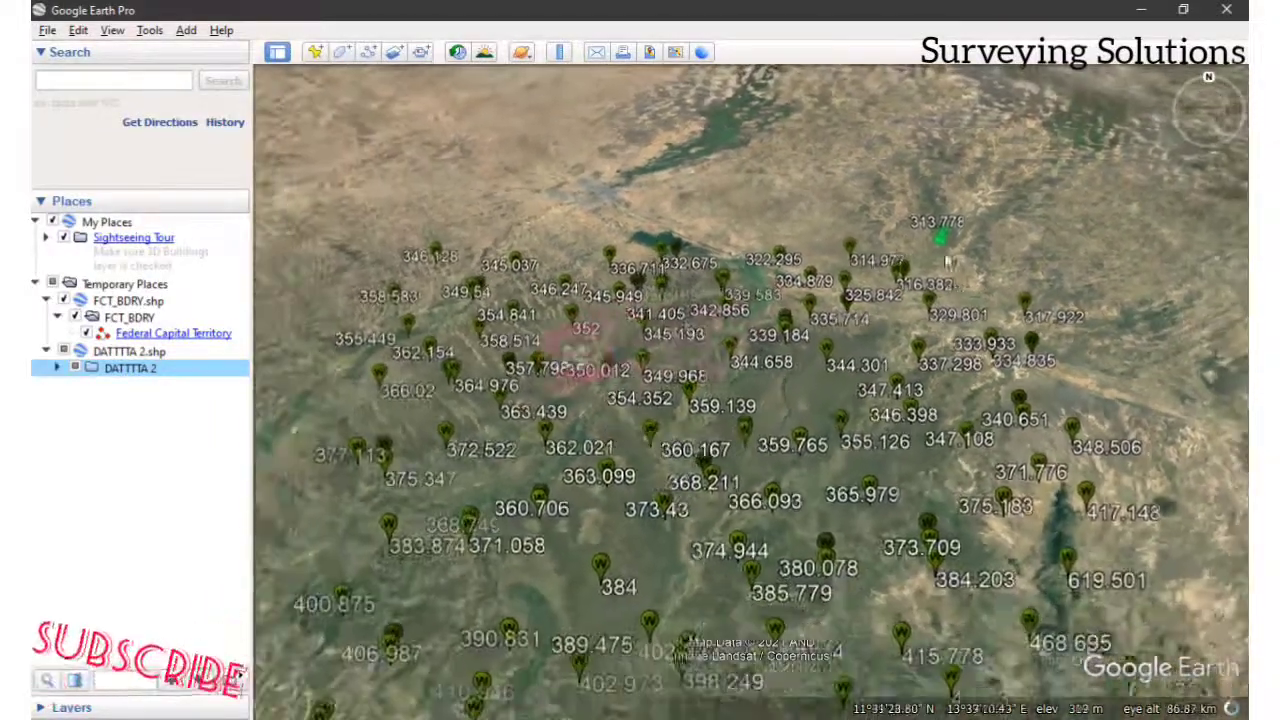
{"action": "scroll", "coordinate": [965, 225], "scroll_direction": "up", "scroll_amount": 1}
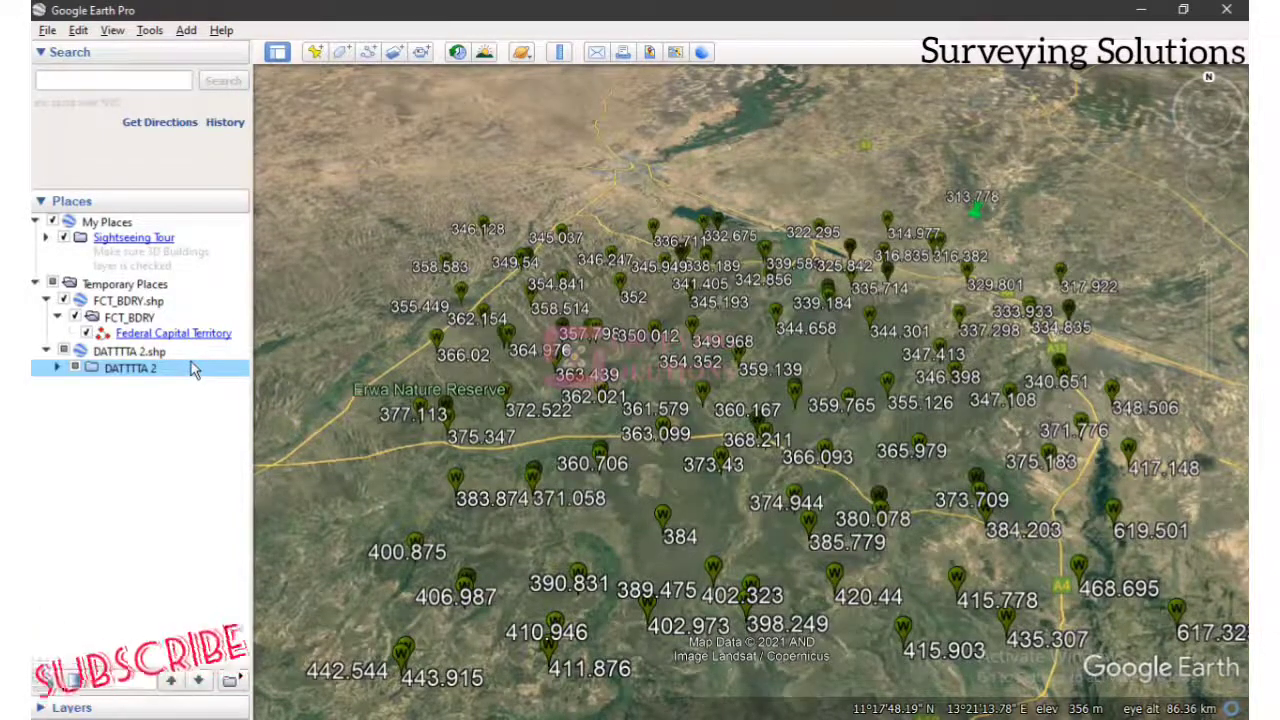
Expand the DATTTTA 2 folder and view the attribute balloons of points 363.099 and 384.
{"action": "left_click", "coordinate": [58, 368]}
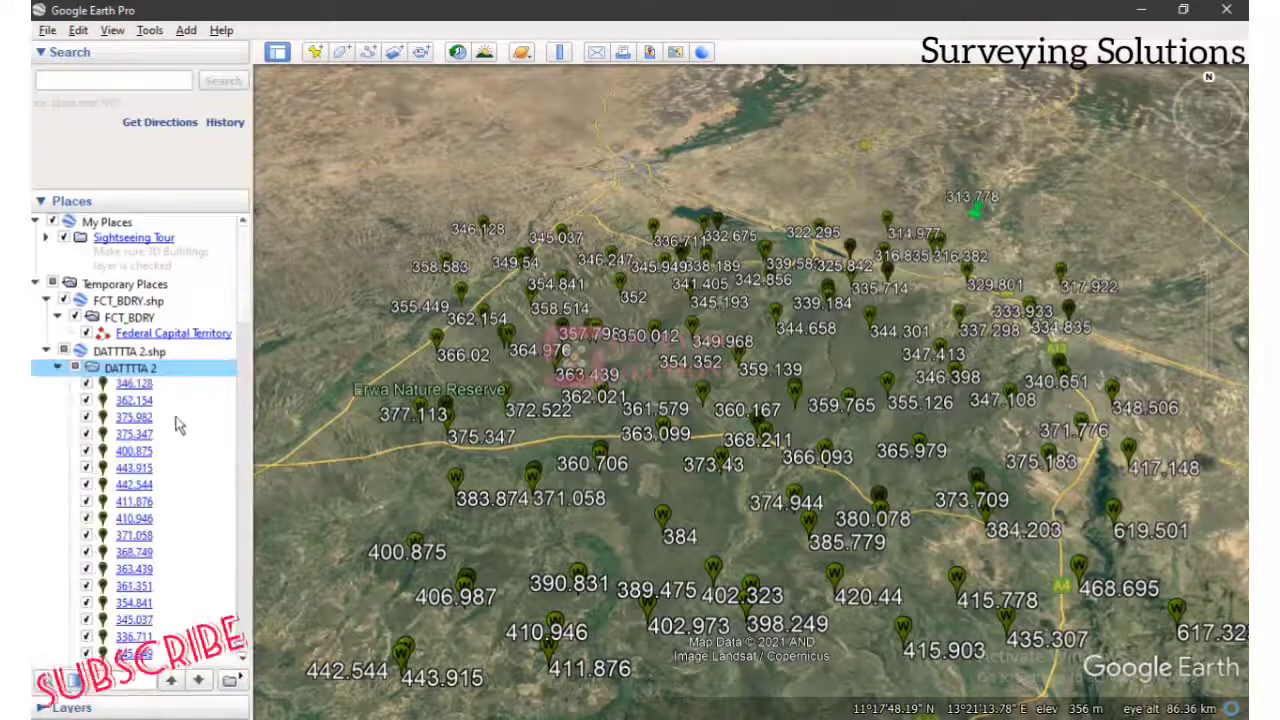
{"action": "scroll", "coordinate": [170, 427], "scroll_direction": "down", "scroll_amount": 2}
{"action": "scroll", "coordinate": [170, 427], "scroll_direction": "down", "scroll_amount": 10}
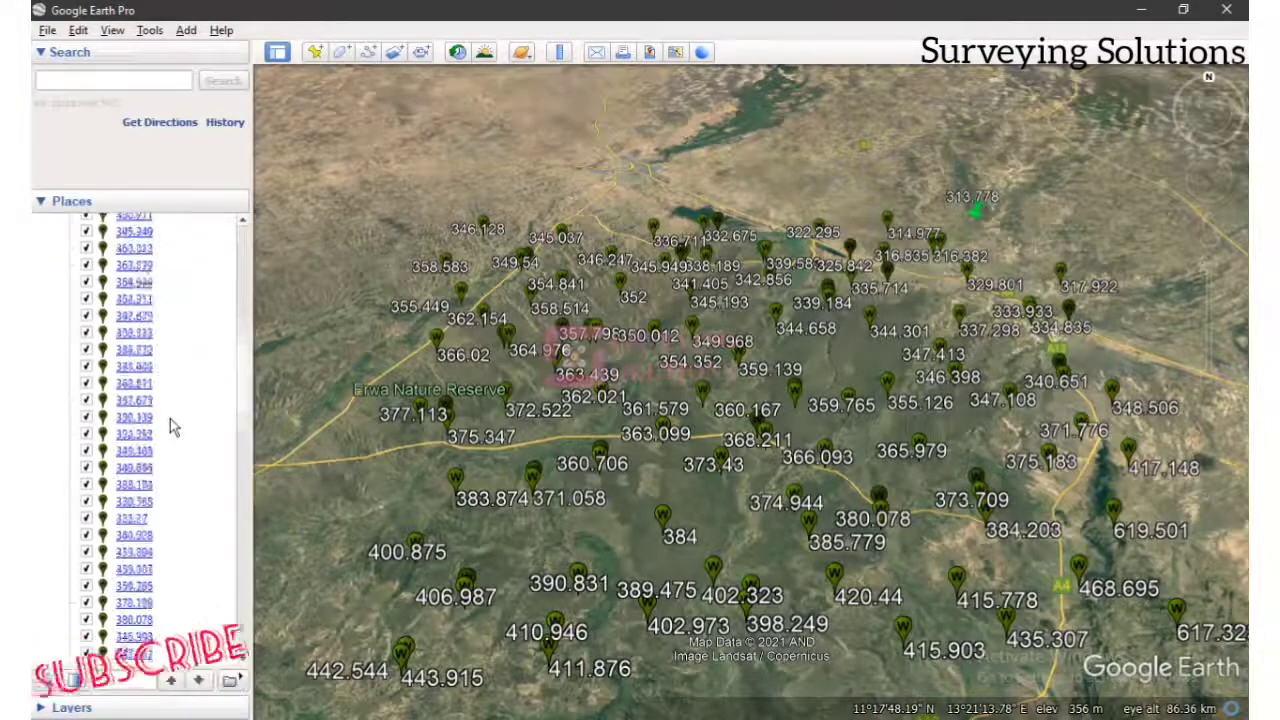
{"action": "scroll", "coordinate": [170, 418], "scroll_direction": "down", "scroll_amount": 5}
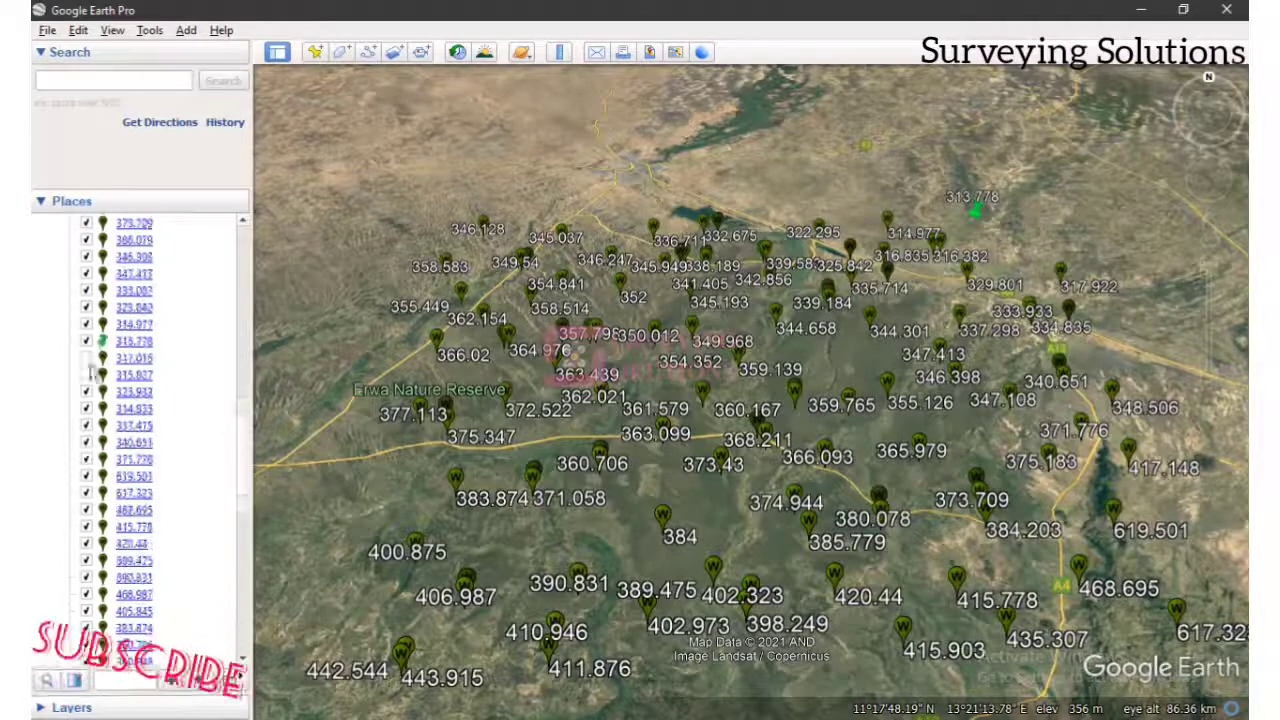
{"action": "left_click", "coordinate": [86, 358]}
{"action": "scroll", "coordinate": [175, 326], "scroll_direction": "down", "scroll_amount": 5}
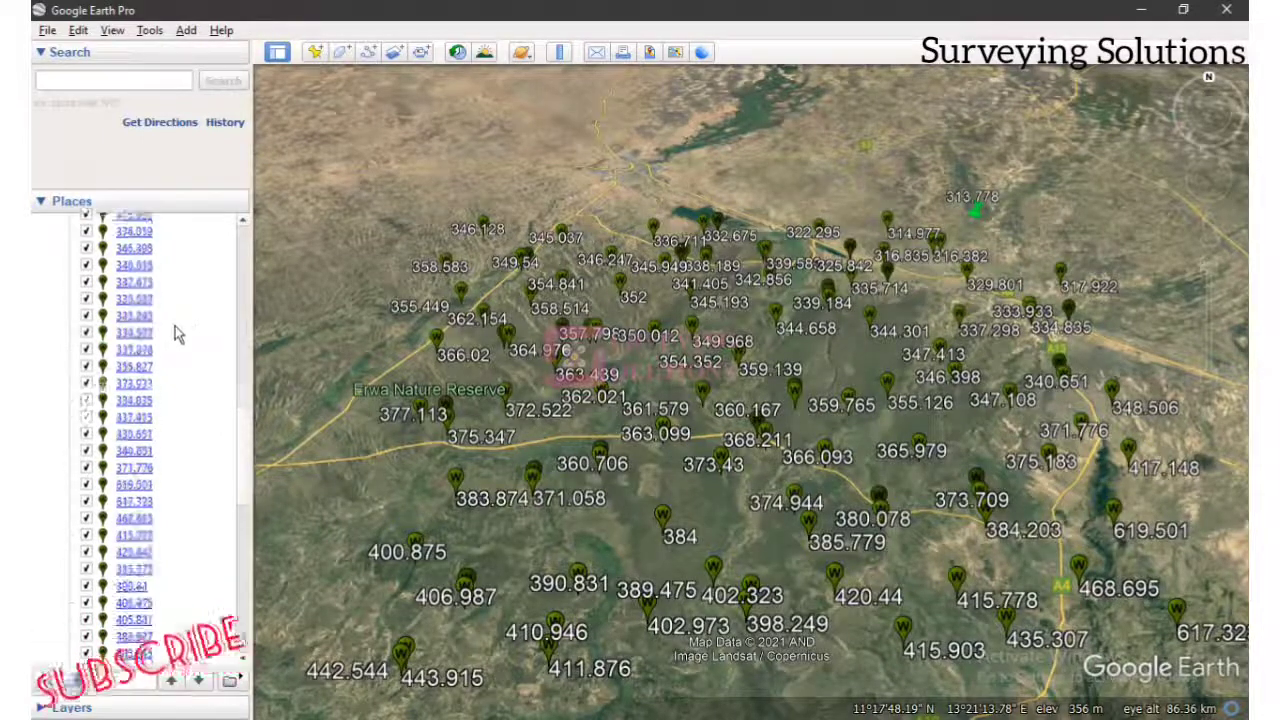
{"action": "scroll", "coordinate": [175, 326], "scroll_direction": "down", "scroll_amount": 3}
{"action": "left_click", "coordinate": [134, 266]}
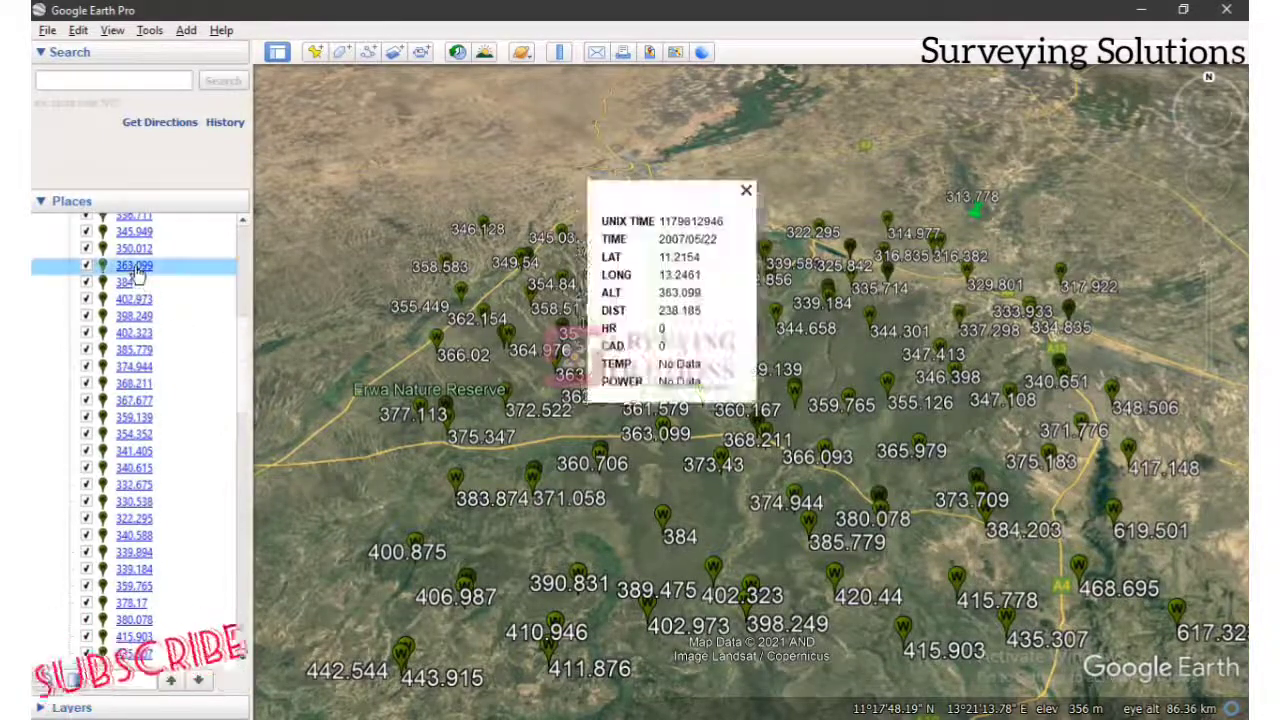
{"action": "right_click", "coordinate": [134, 276]}
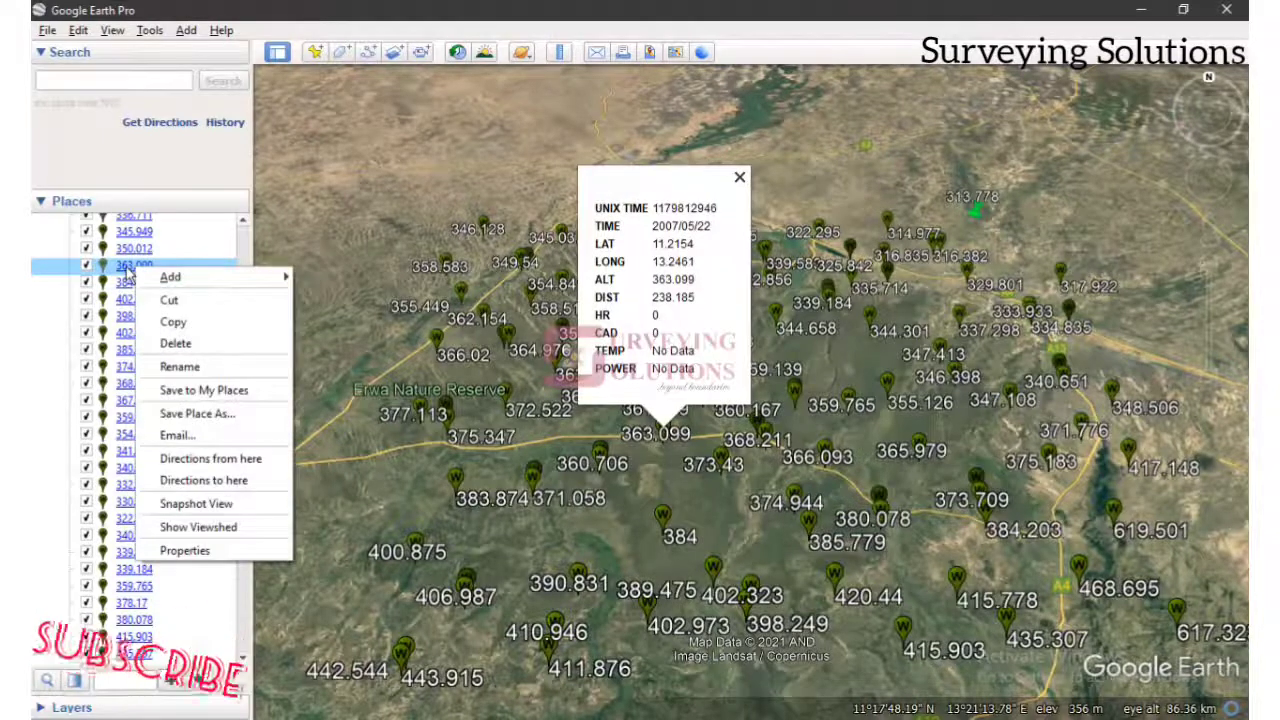
{"action": "key", "text": "Escape"}
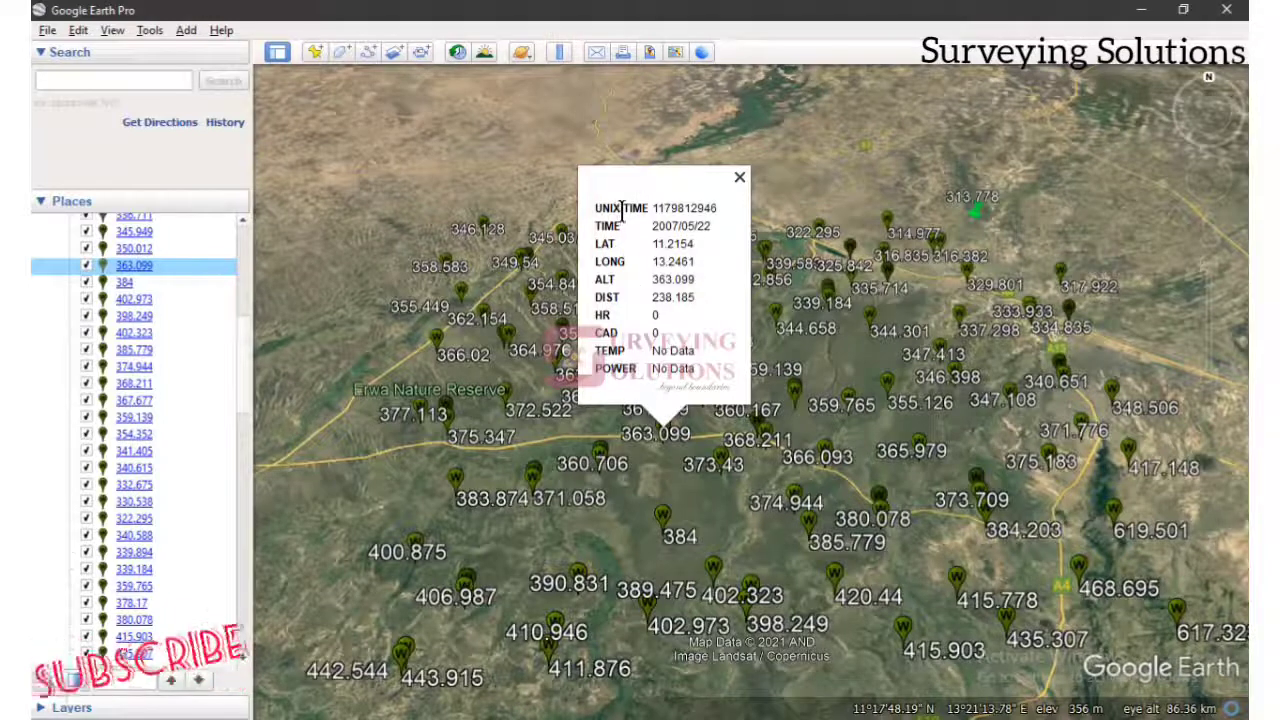
{"action": "left_click", "coordinate": [125, 283]}
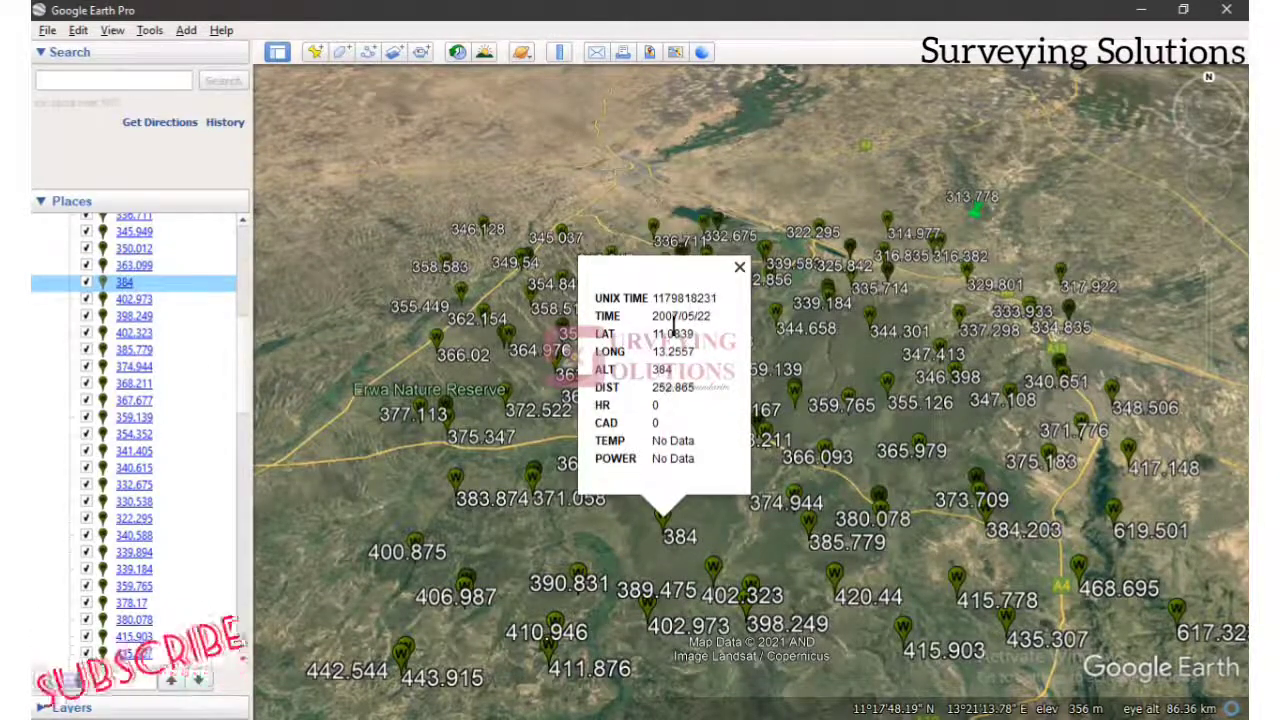
{"action": "left_click", "coordinate": [739, 270]}
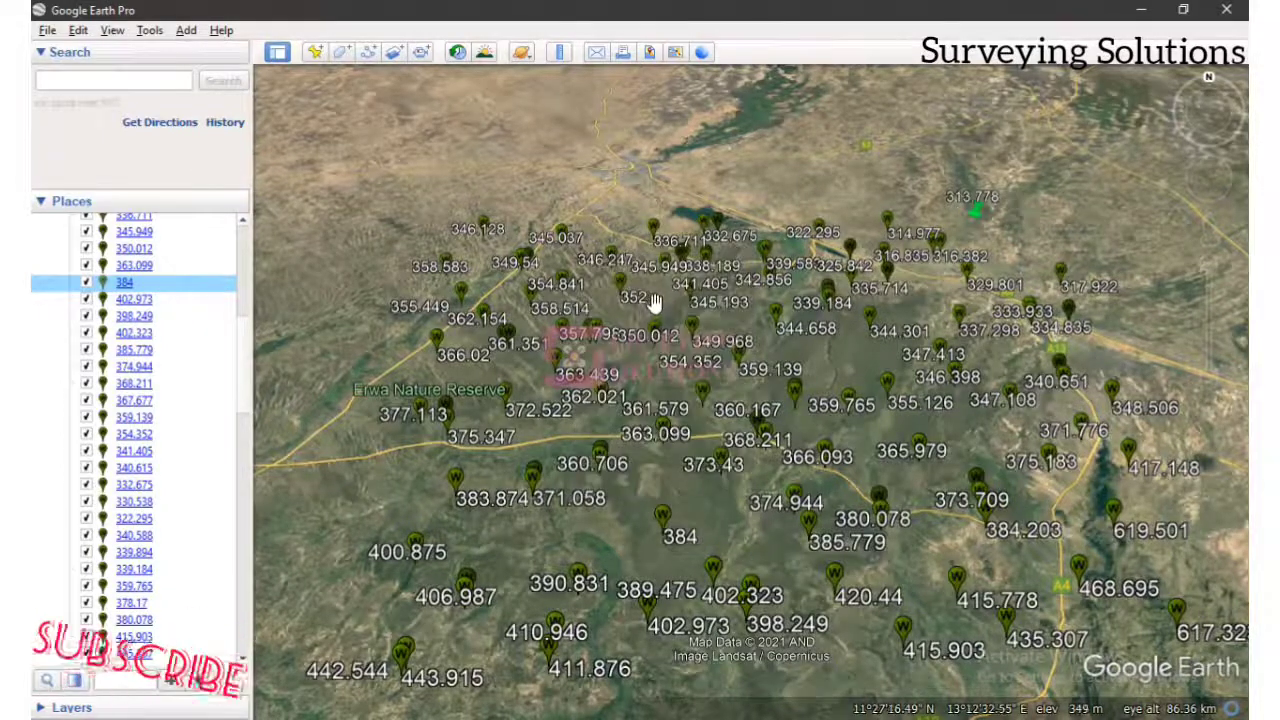
Collapse the DATTTTA 2 folder and its parent DATTTTA 2.shp layer.
{"action": "scroll", "coordinate": [130, 313], "scroll_direction": "up", "scroll_amount": 5}
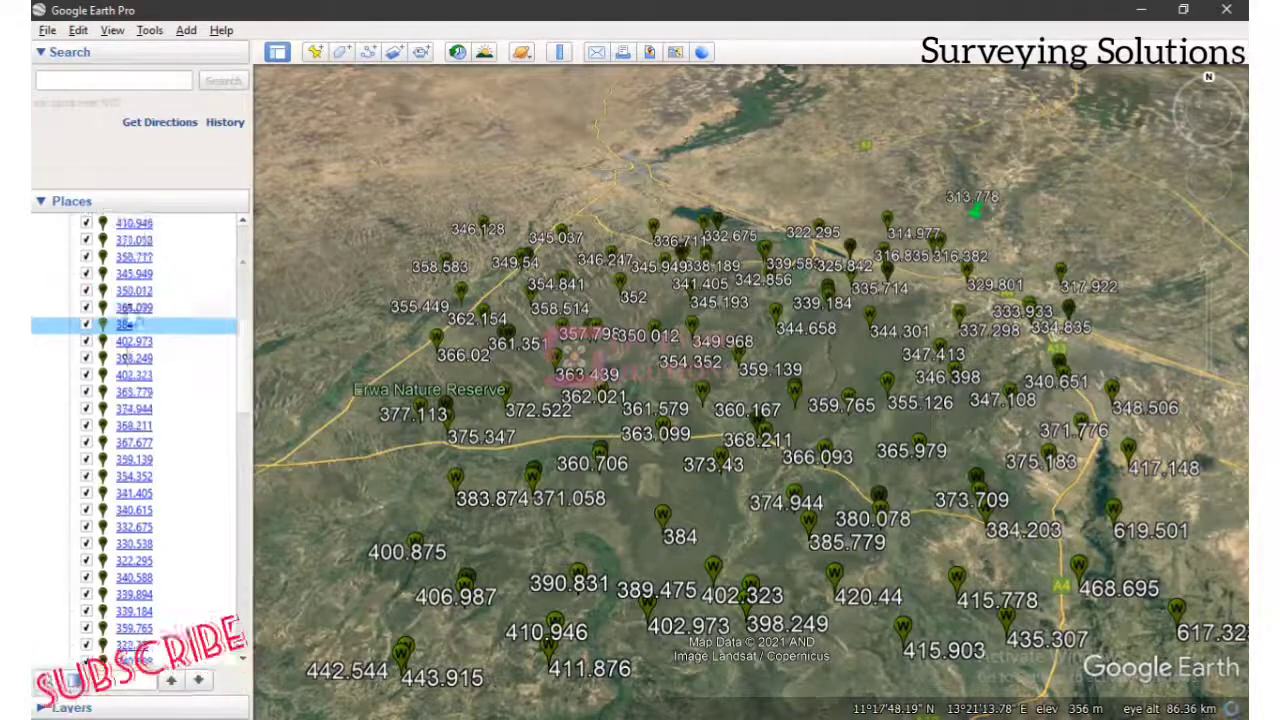
{"action": "scroll", "coordinate": [130, 313], "scroll_direction": "up", "scroll_amount": 4}
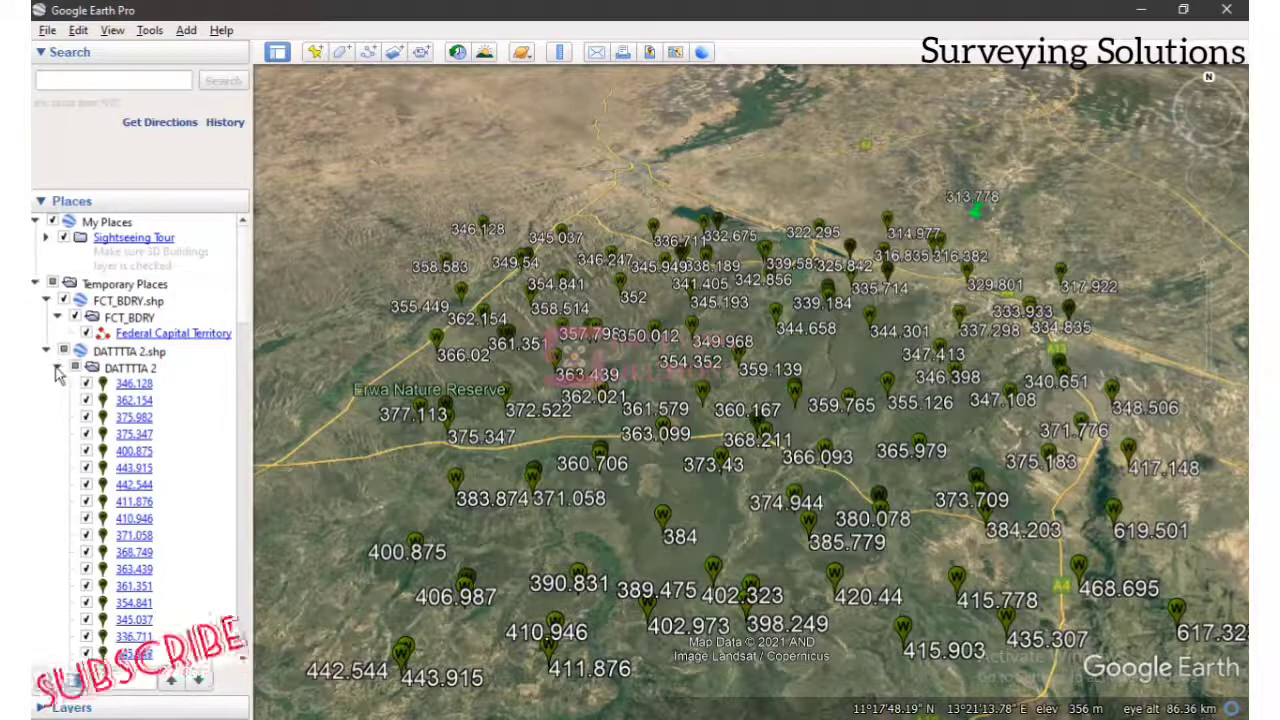
{"action": "left_click", "coordinate": [58, 369]}
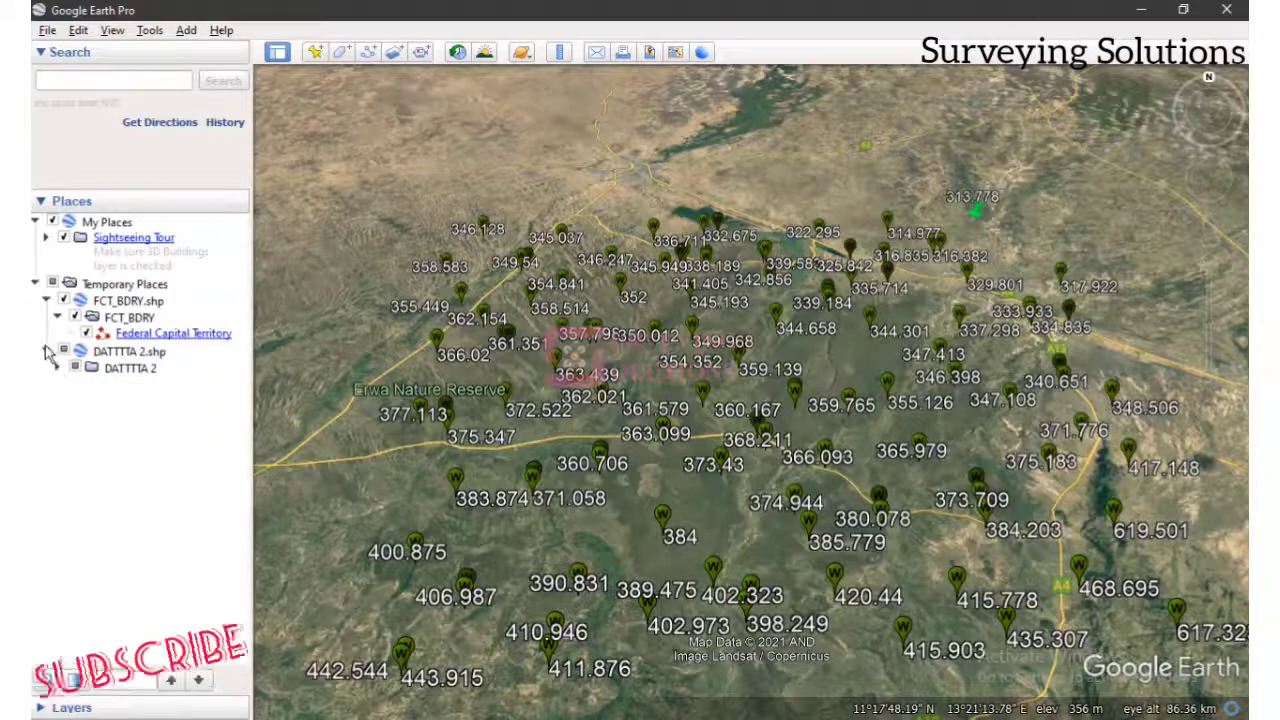
{"action": "left_click", "coordinate": [47, 352]}
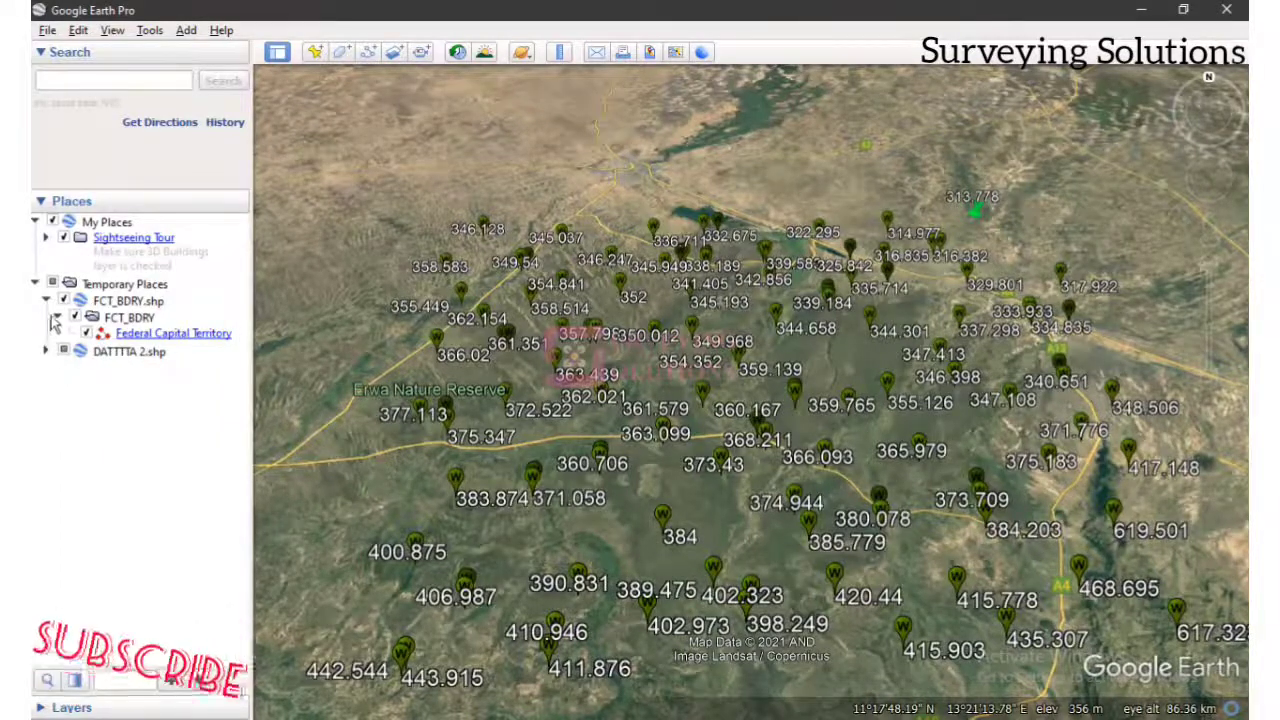